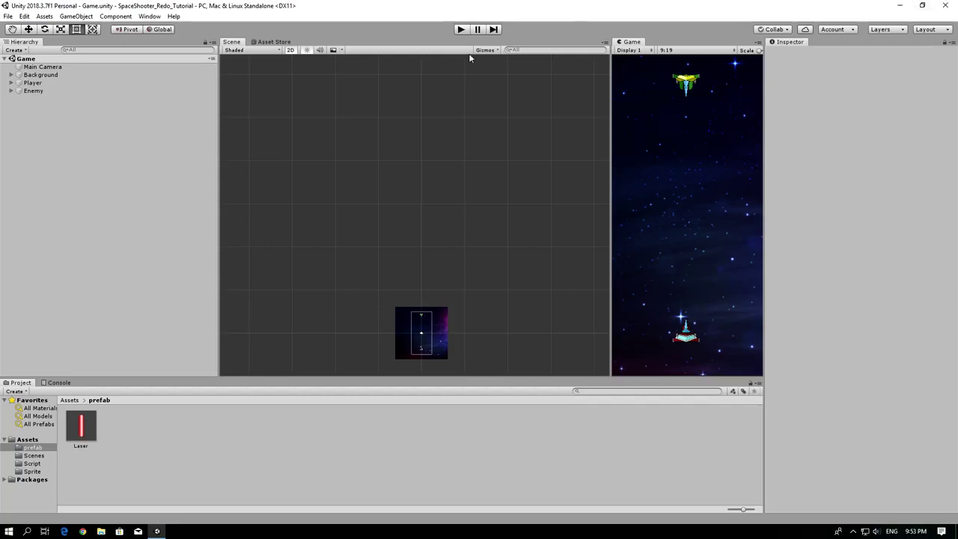
# - Play-test the game twice, flying the ship and firing lasers at the enemy
pyautogui.click(460, 29)
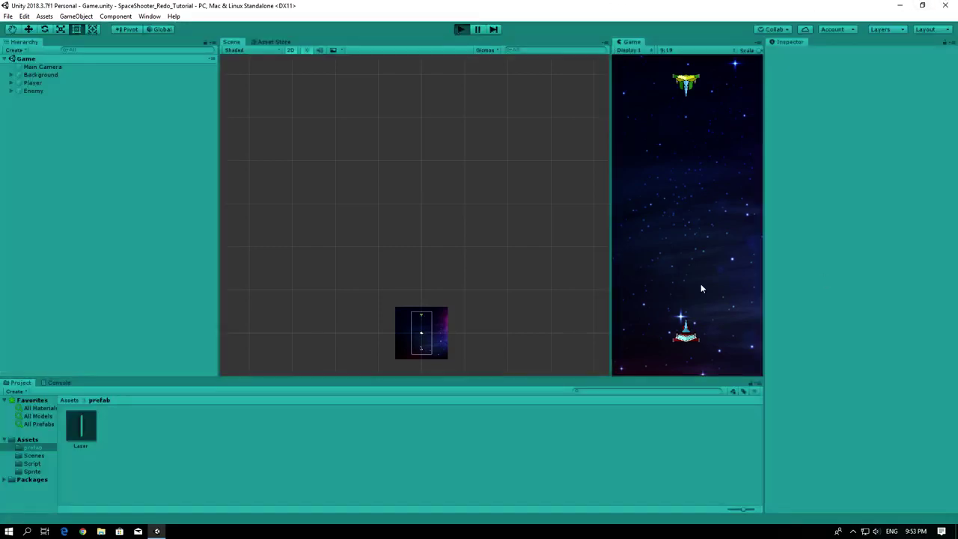
pyautogui.press('Left')
pyautogui.press('space')
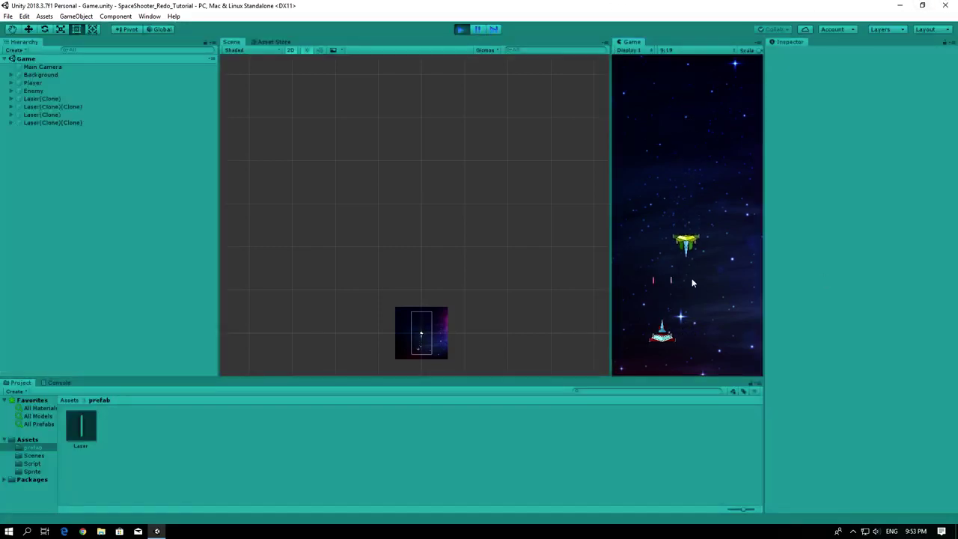
pyautogui.press('space')
pyautogui.press('space')
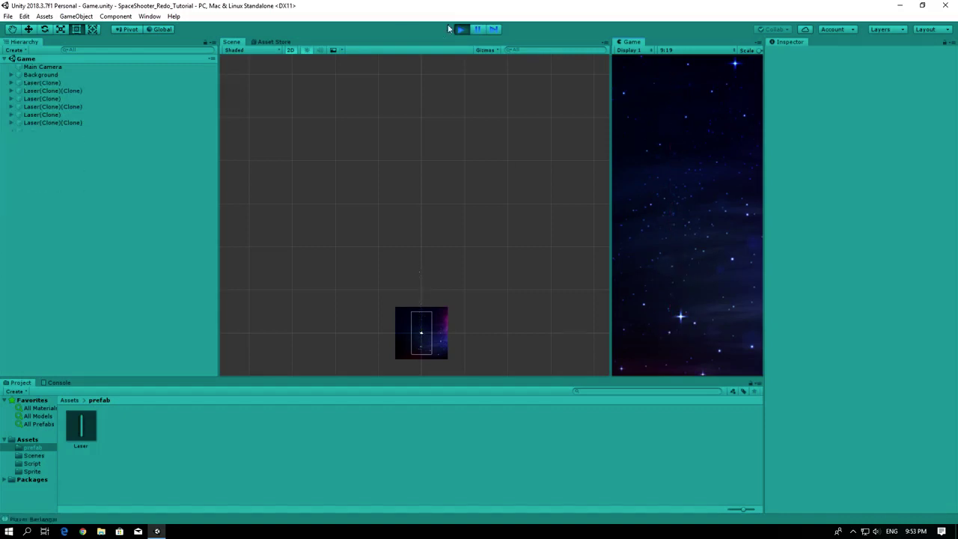
pyautogui.click(464, 32)
pyautogui.click(461, 30)
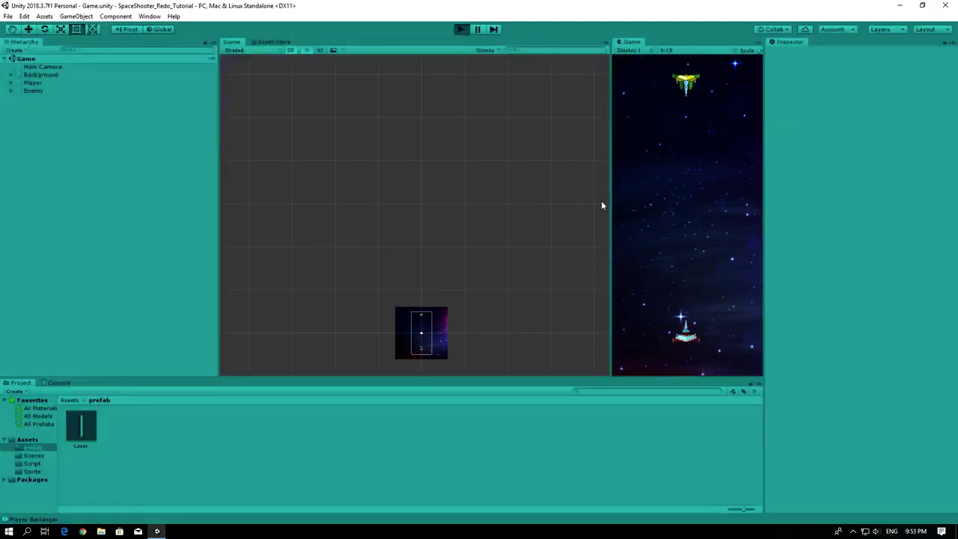
pyautogui.press('space')
pyautogui.press('space')
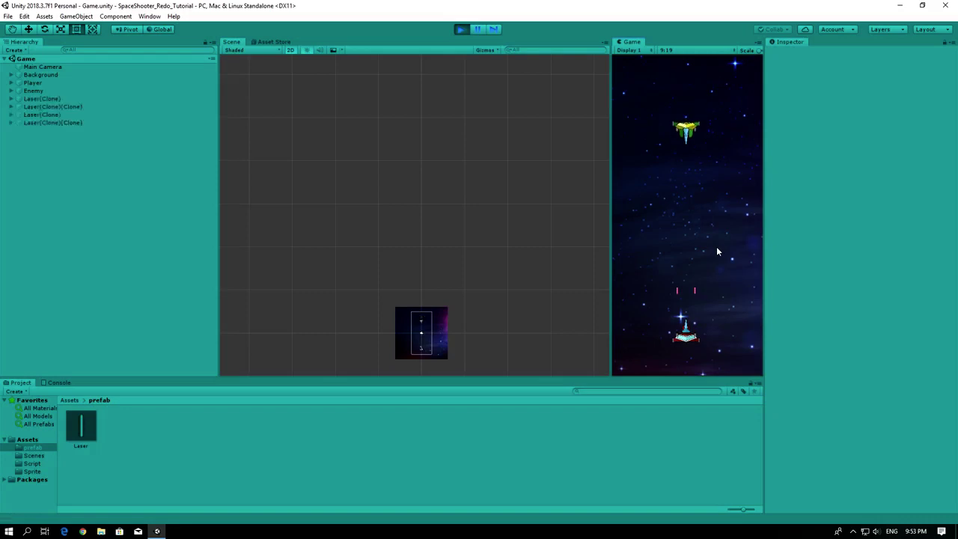
pyautogui.press('space')
pyautogui.press('space')
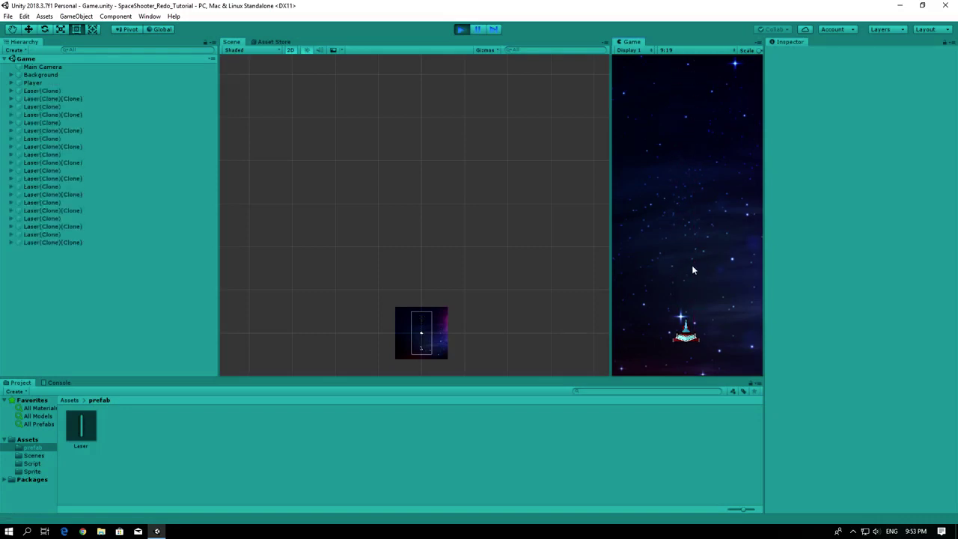
pyautogui.click(461, 30)
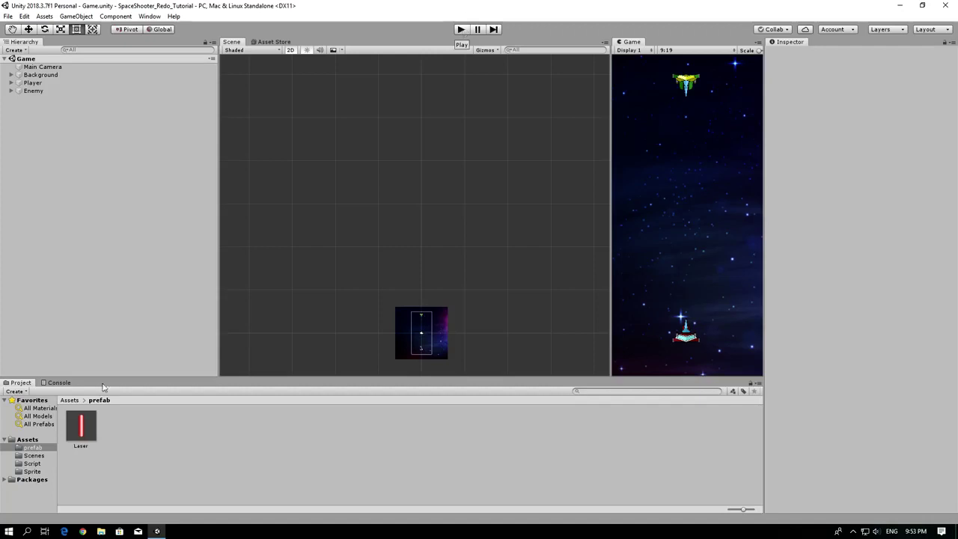
# - Delete both LaserSpawner children of the Player
pyautogui.click(12, 83)
pyautogui.click(11, 82)
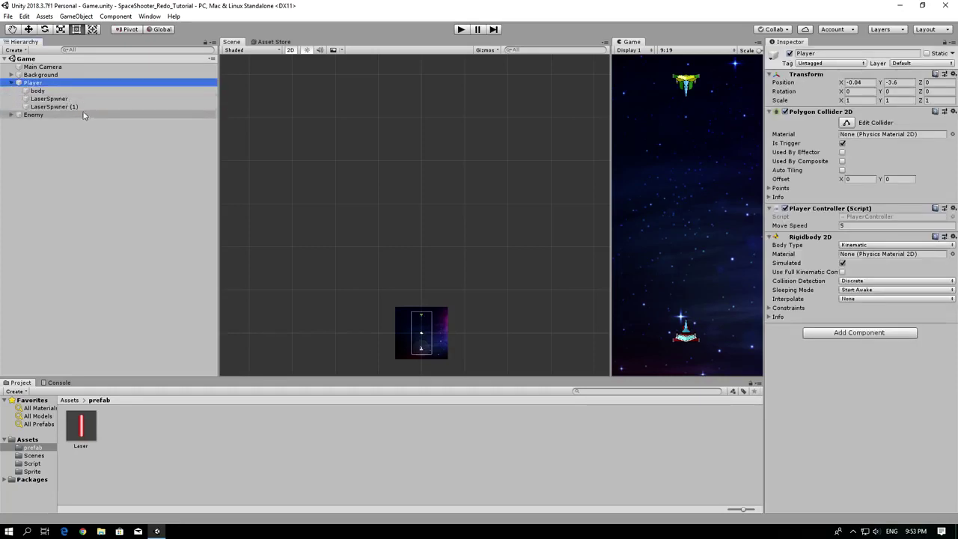
pyautogui.click(54, 106)
pyautogui.keyDown('shift'); pyautogui.click(81, 99); pyautogui.keyUp('shift')
pyautogui.press('Delete')
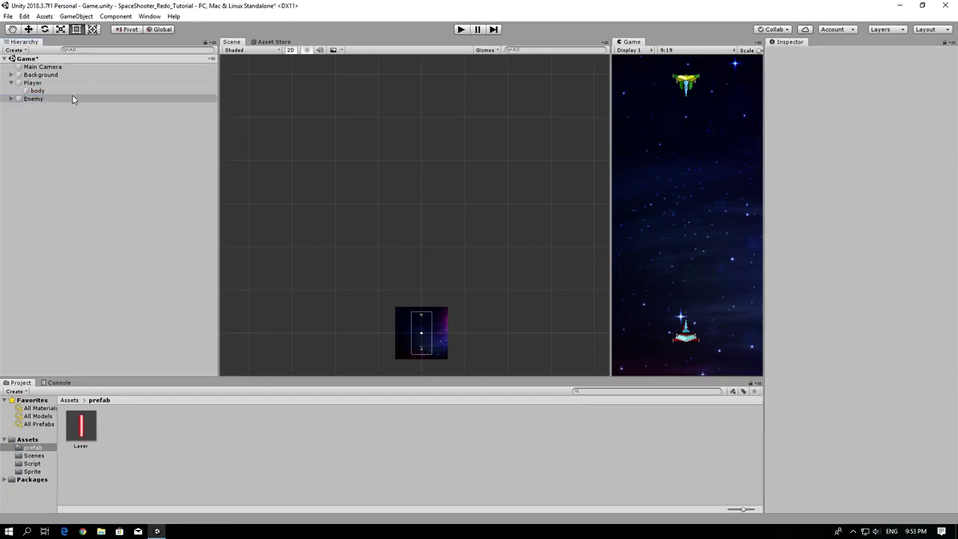
# - Delete the Laser prefab from the Project assets
pyautogui.click(38, 83)
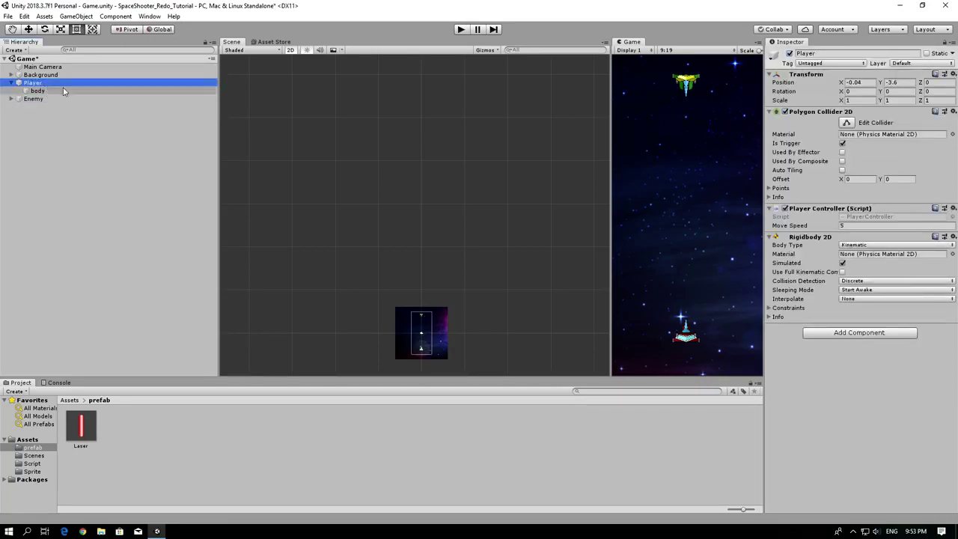
pyautogui.click(84, 440)
pyautogui.press('Delete')
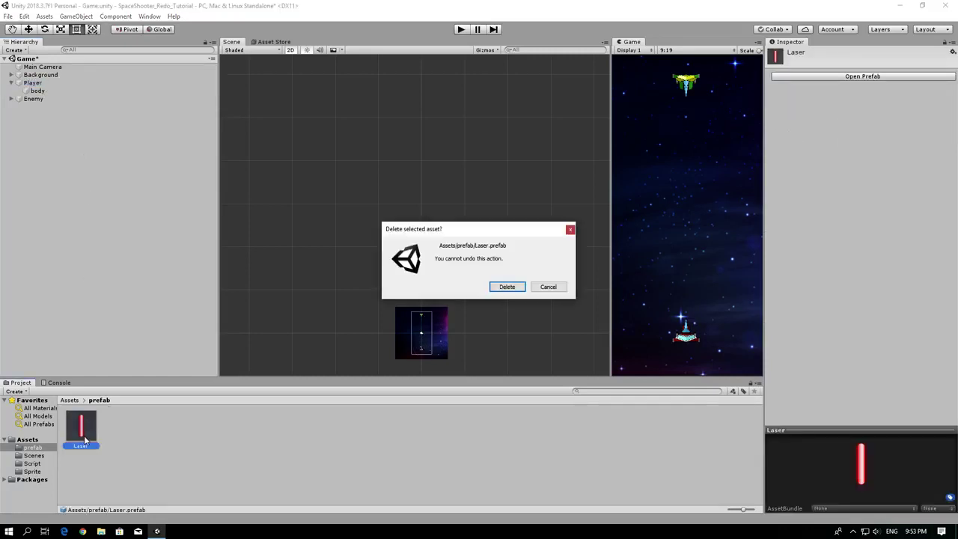
pyautogui.click(501, 287)
# - Open the Enemy's EnemyMovement script in Visual Studio
pyautogui.click(33, 99)
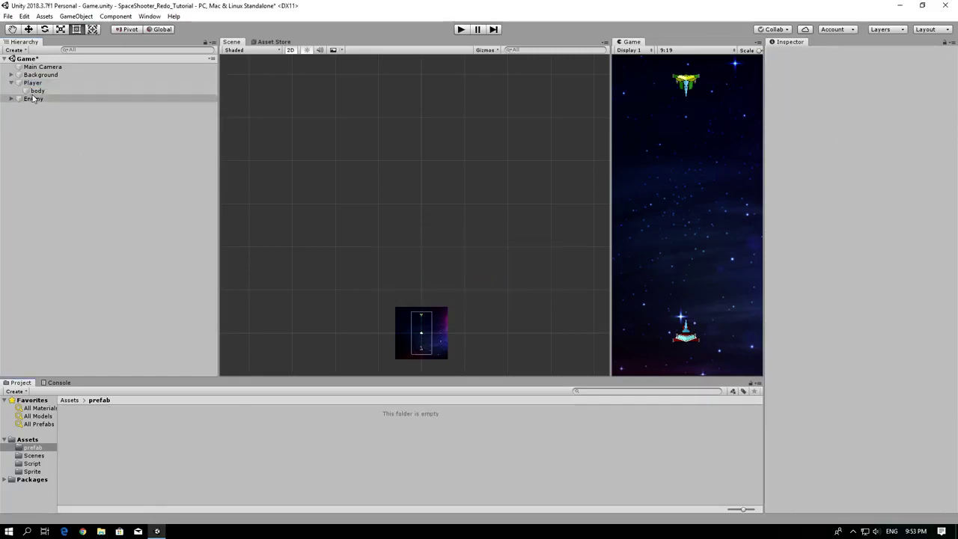
pyautogui.click(10, 99)
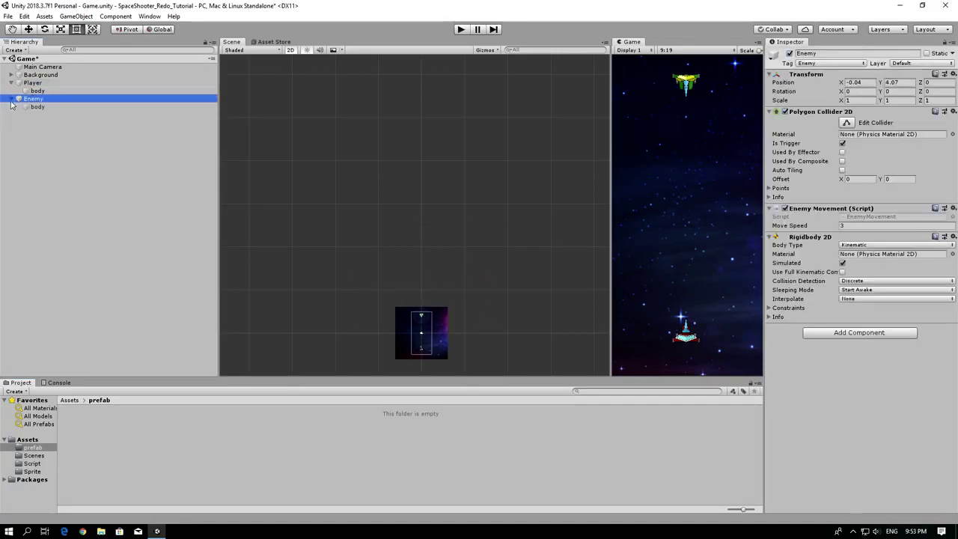
pyautogui.click(862, 217)
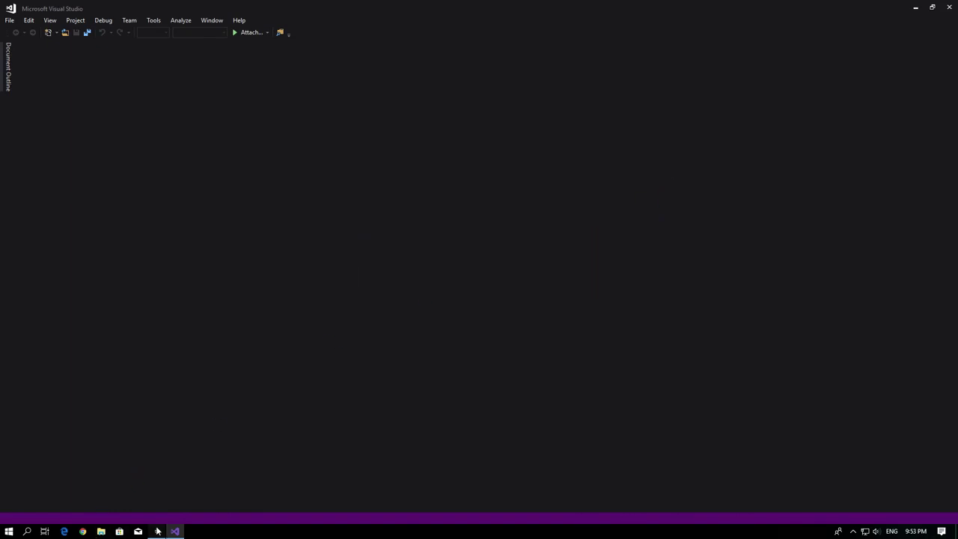
# - Remove the OnTriggerEnter2D method from EnemyMovement.cs, save, and return to Unity
pyautogui.scroll(-1, 219, 362)
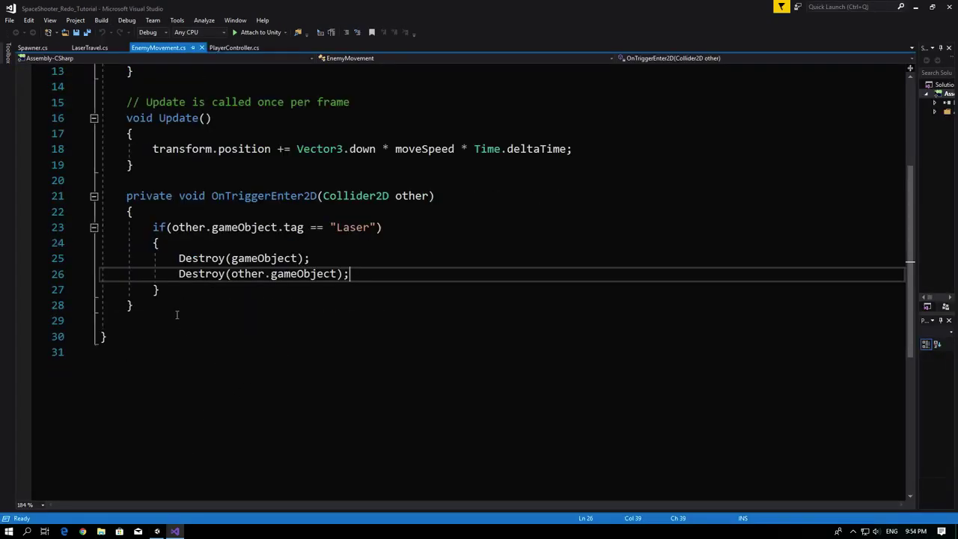
pyautogui.moveTo(177, 313); pyautogui.dragTo(70, 194)
pyautogui.press('Delete')
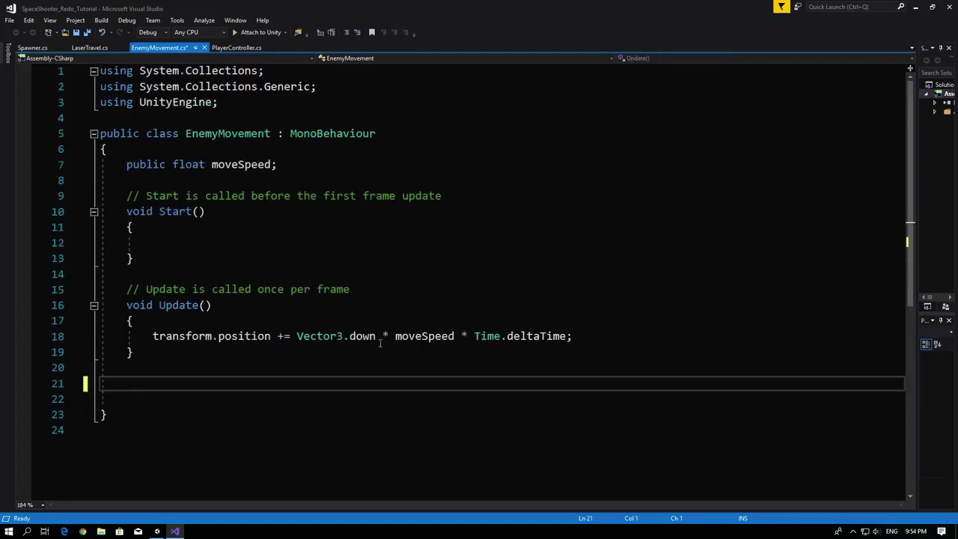
pyautogui.hotkey('ctrl', 's')
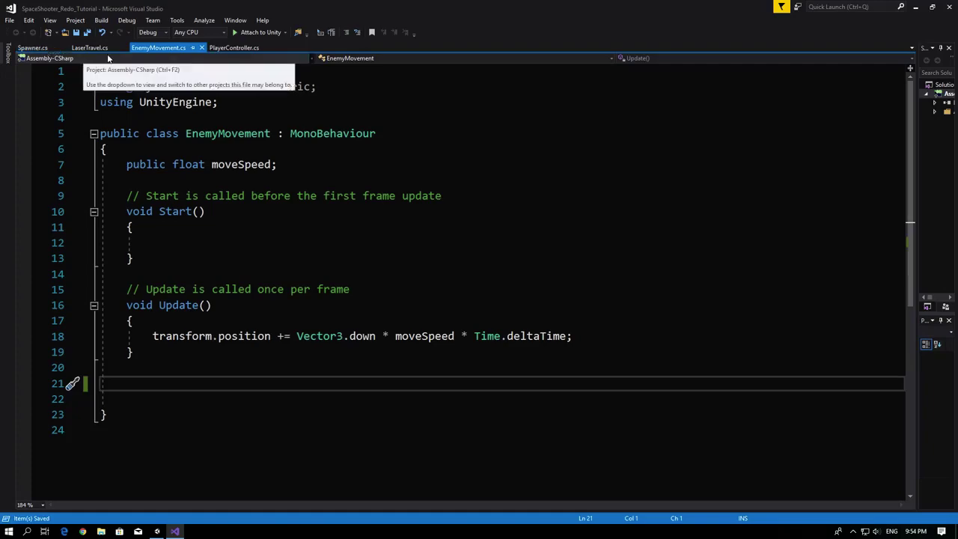
pyautogui.click(914, 8)
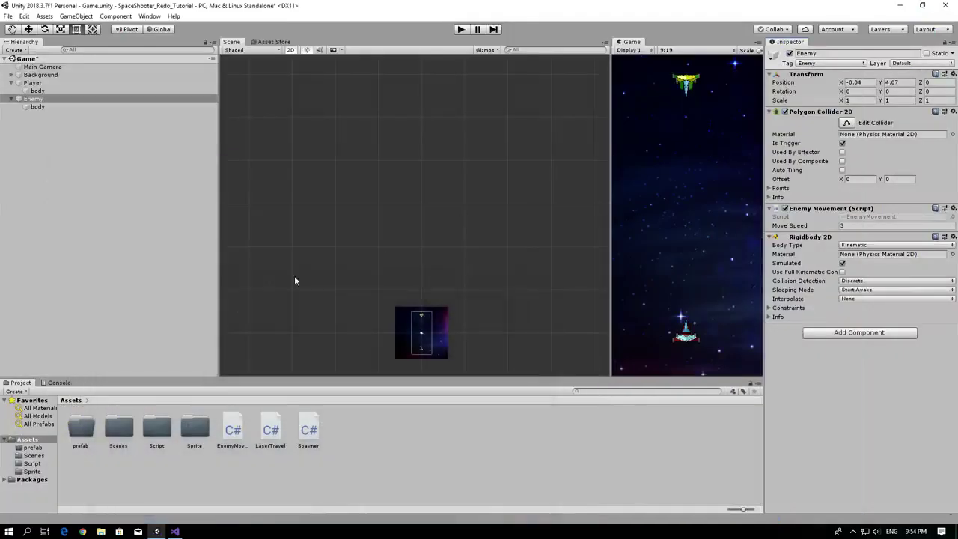
# - Delete the LaserTravel and Spawner scripts from Assets, confirming the deletion
pyautogui.click(278, 432)
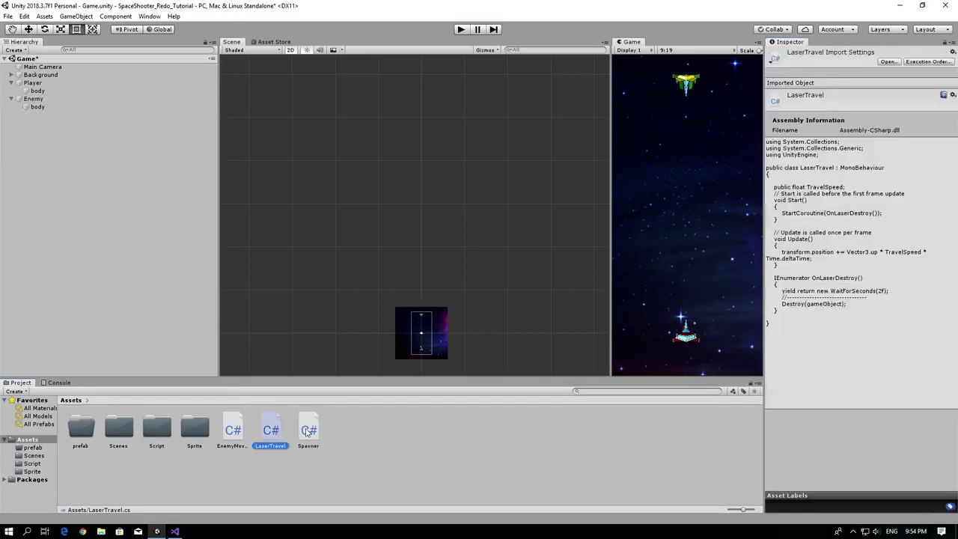
pyautogui.click(309, 432)
pyautogui.keyDown('ctrl'); pyautogui.click(271, 432); pyautogui.keyUp('ctrl')
pyautogui.press('Delete')
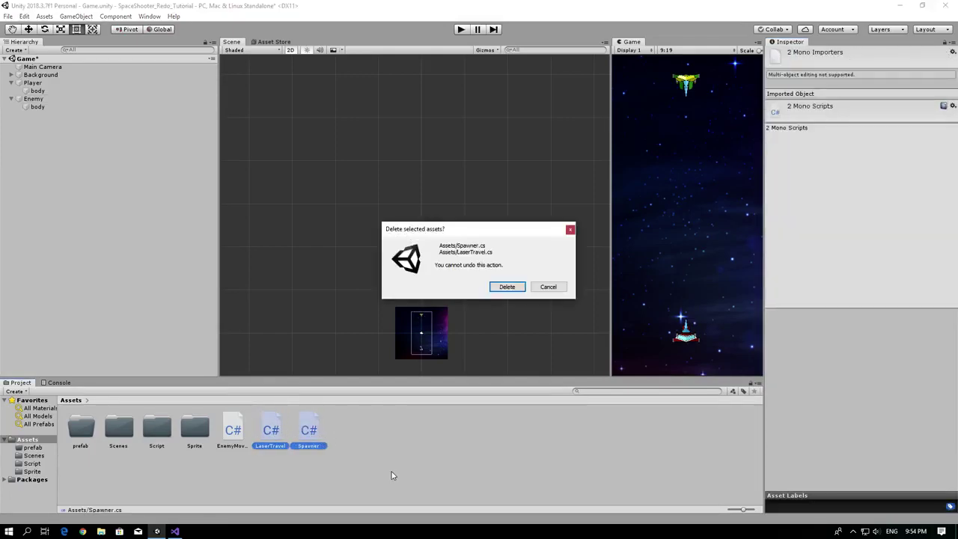
pyautogui.press('Return')
pyautogui.hotkey('alt', 'Tab')
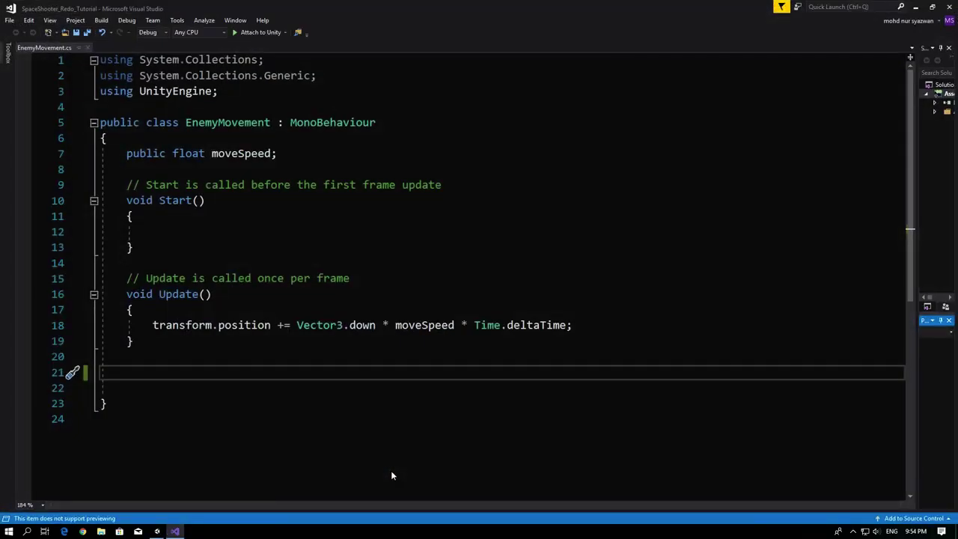
pyautogui.click(914, 8)
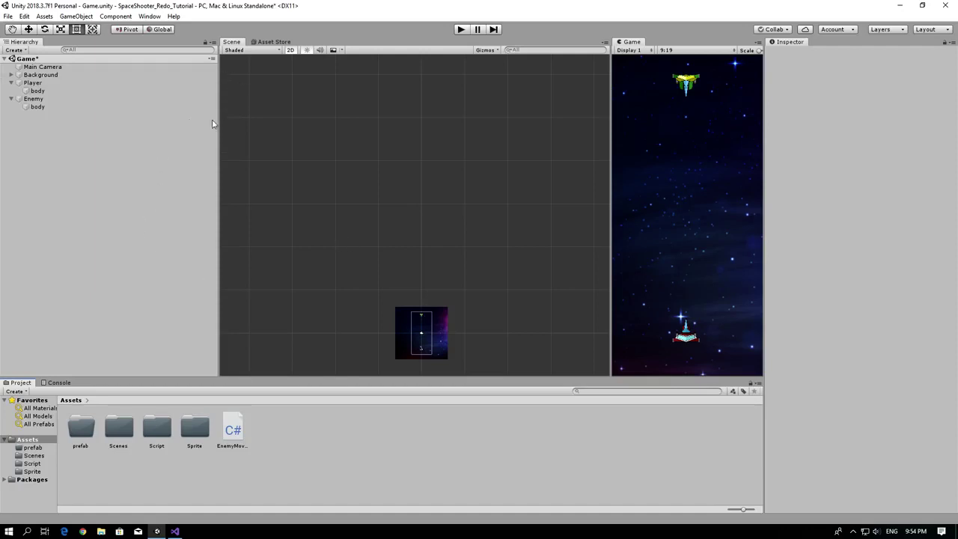
# - Create an empty game object named Laser and save the scene
pyautogui.rightClick(57, 229)
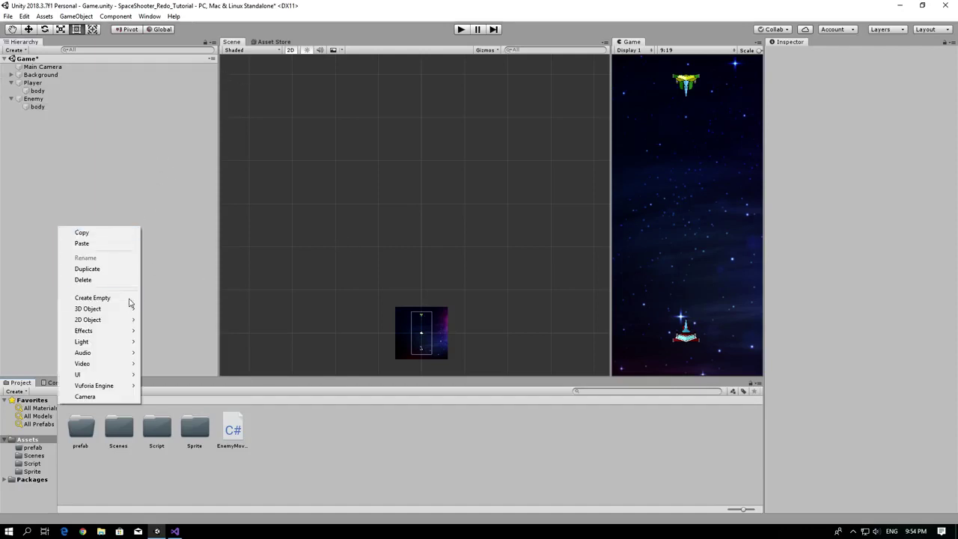
pyautogui.click(91, 295)
pyautogui.click(101, 298)
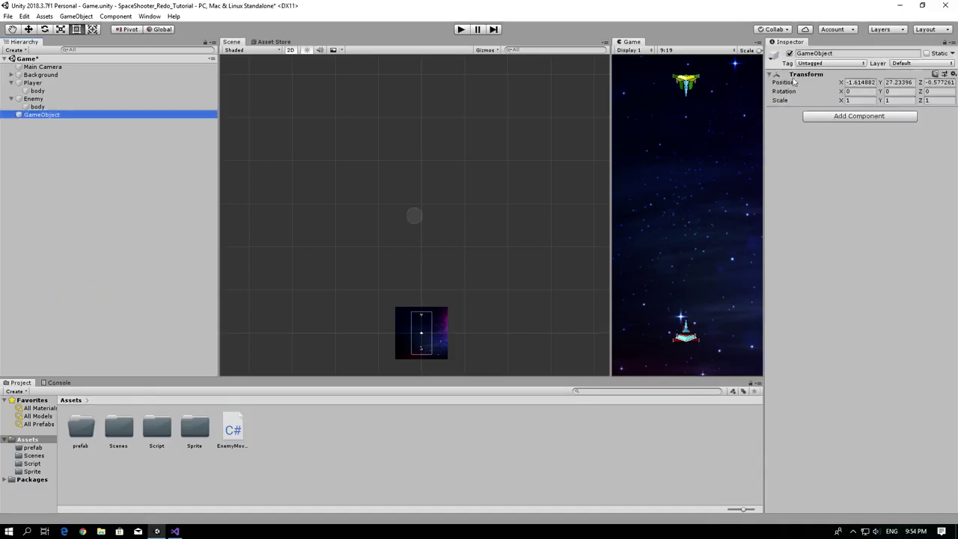
pyautogui.click(821, 54)
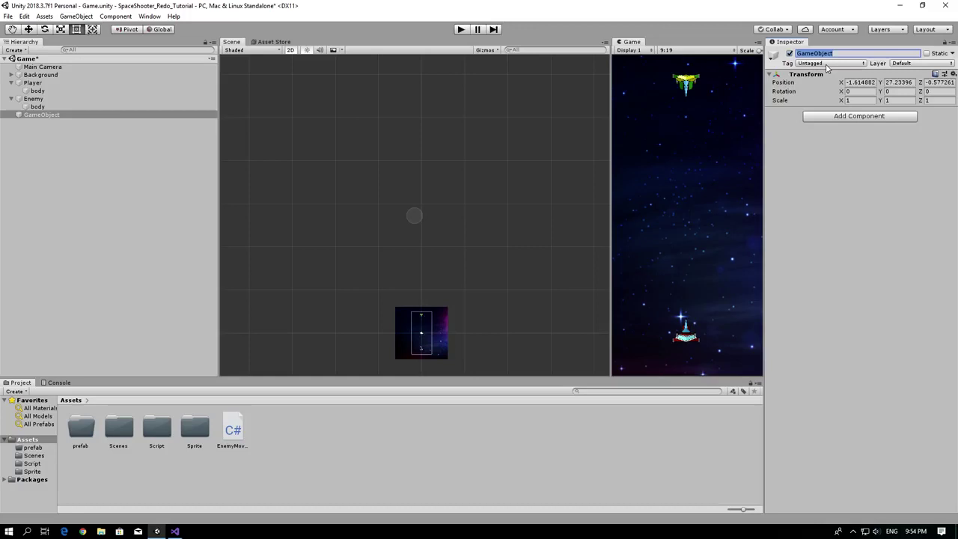
pyautogui.write('Laser')
pyautogui.press('Return')
pyautogui.hotkey('ctrl', 's')
# - Add an empty child object named body under Laser
pyautogui.click(33, 114)
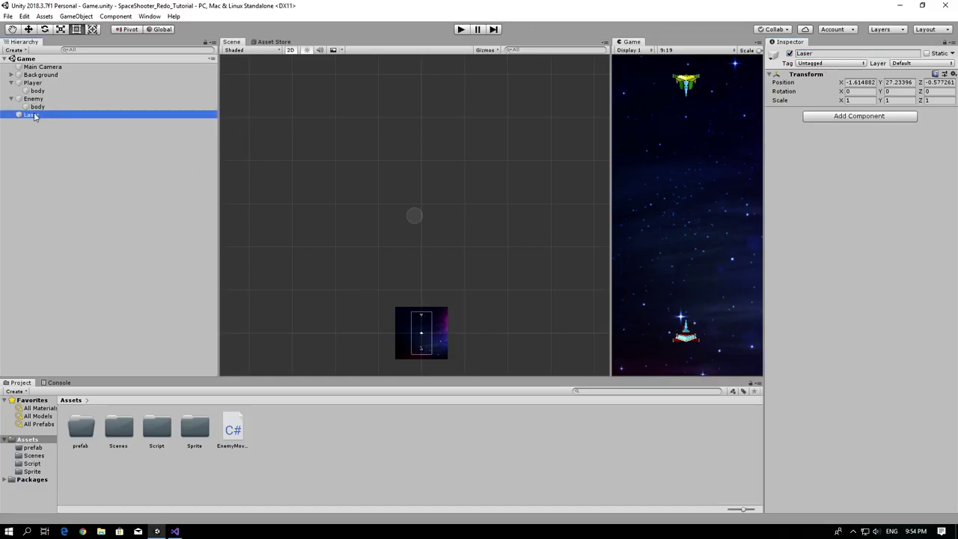
pyautogui.rightClick(32, 114)
pyautogui.click(62, 185)
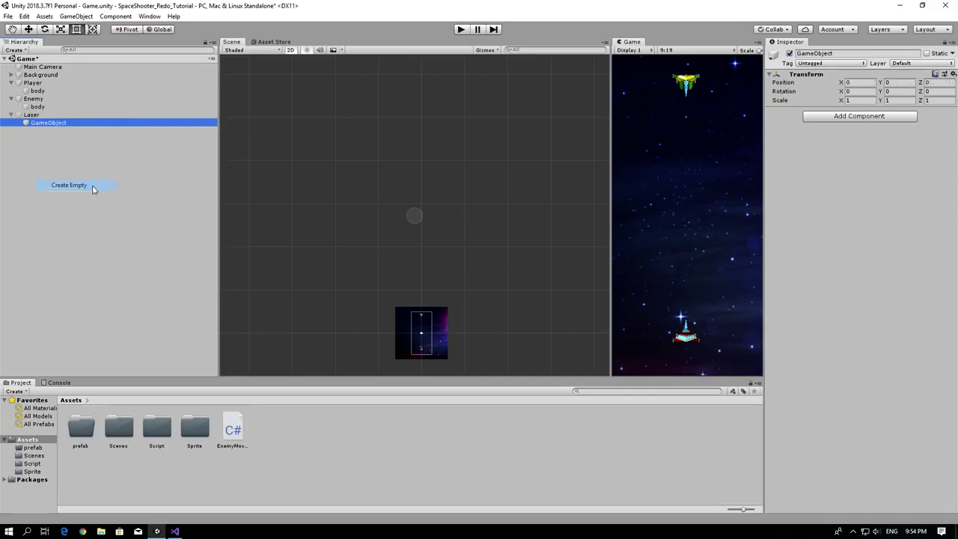
pyautogui.click(866, 55)
pyautogui.write('bod')
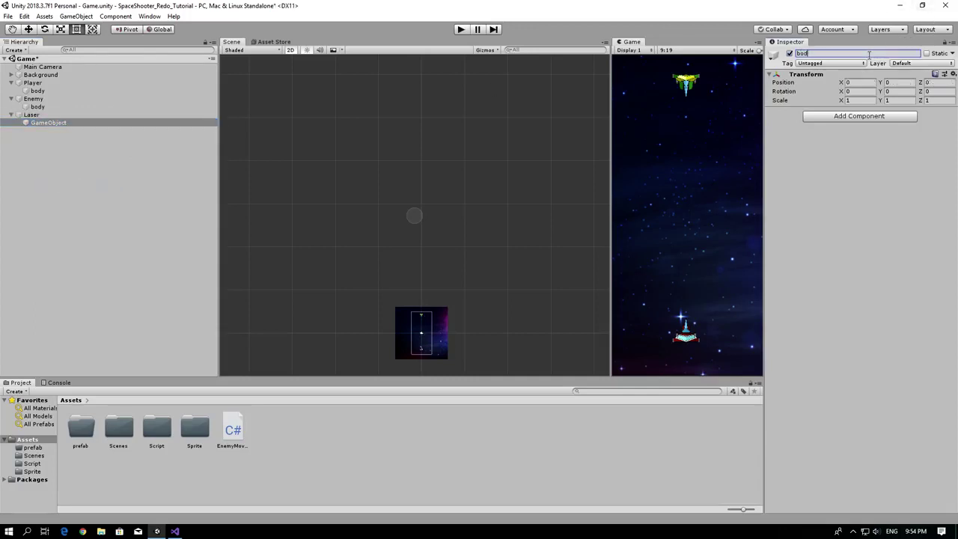
pyautogui.write('y')
pyautogui.press('Return')
# - Add a Sprite Renderer component to the body object
pyautogui.click(902, 122)
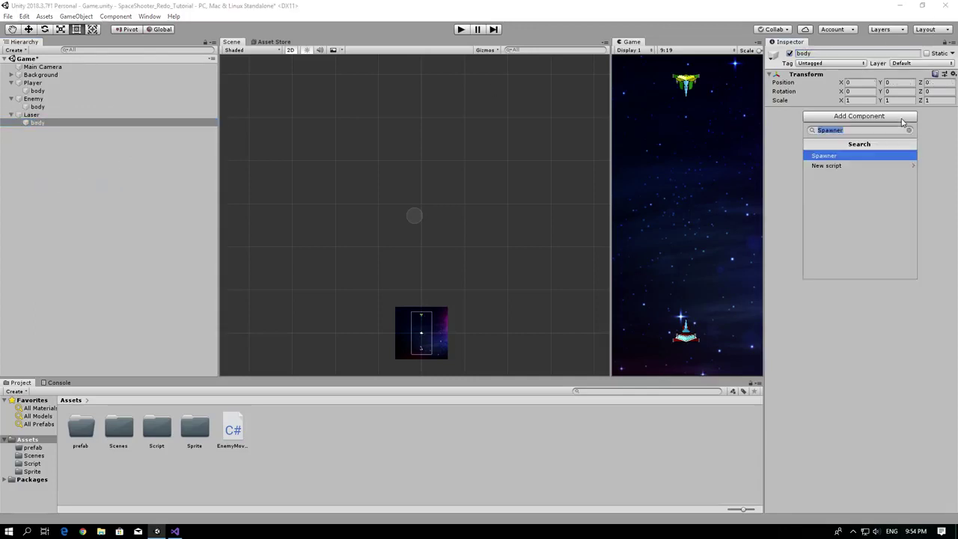
pyautogui.write('sp')
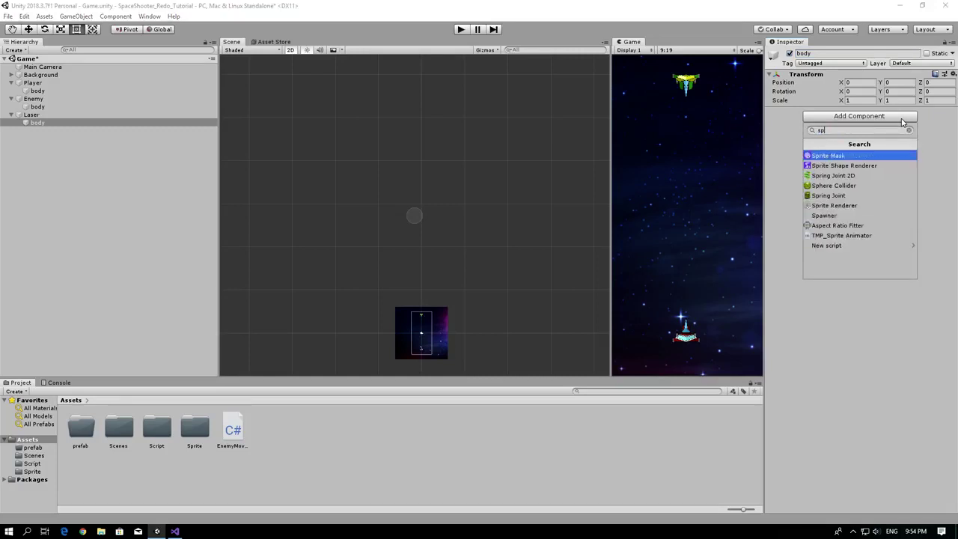
pyautogui.write('ri')
pyautogui.press('Down')
pyautogui.press('Down')
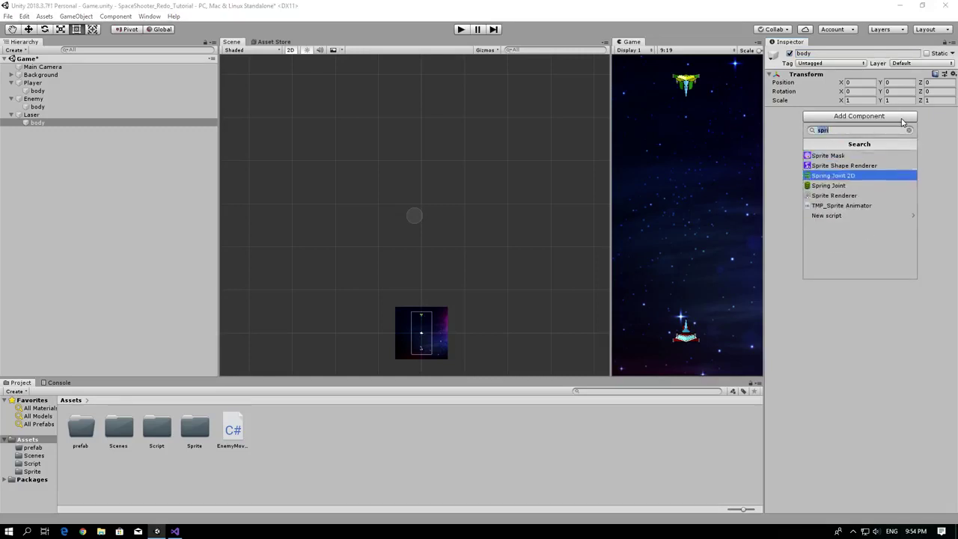
pyautogui.press('Down')
pyautogui.press('Down')
pyautogui.press('Return')
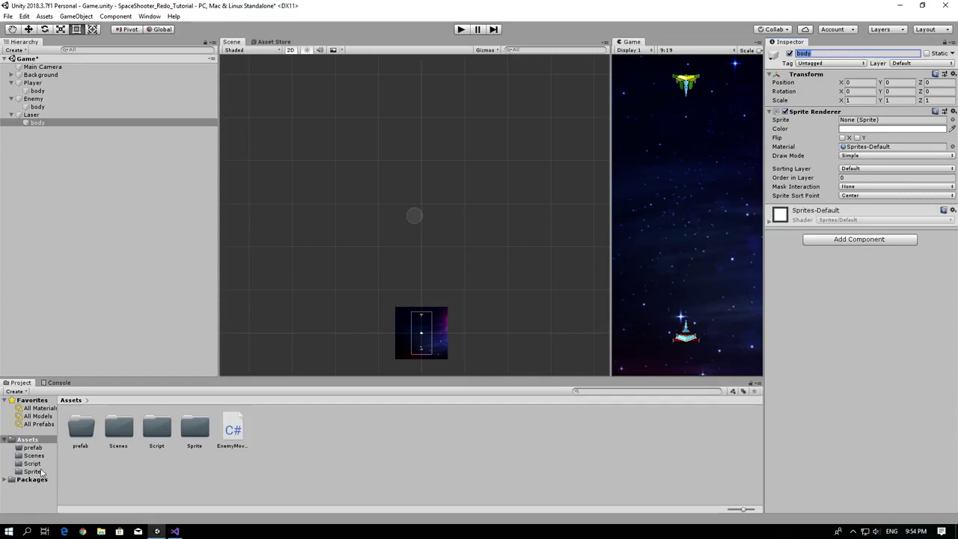
# - Assign the red Asset 1 sprite to the body's Sprite Renderer
pyautogui.click(33, 472)
pyautogui.click(97, 427)
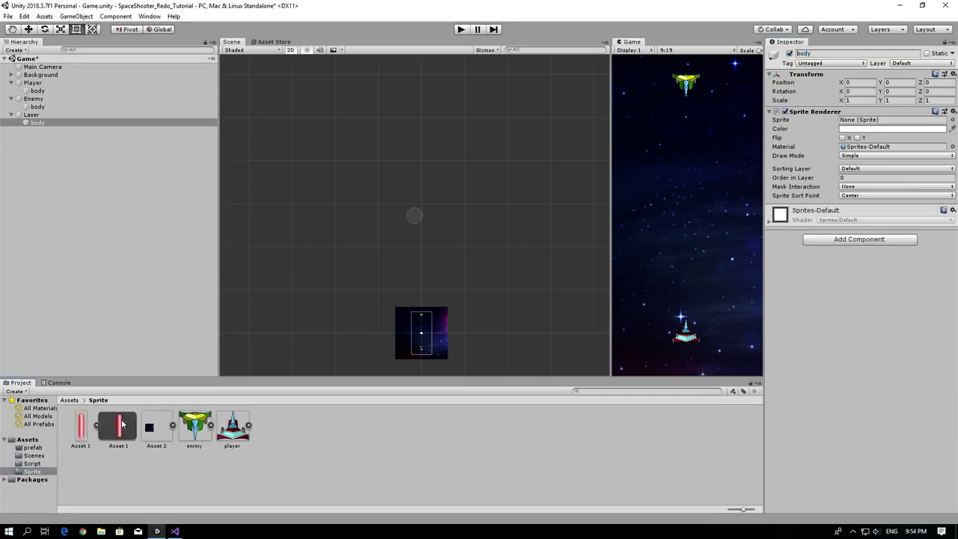
pyautogui.moveTo(118, 426); pyautogui.dragTo(878, 120)
pyautogui.click(53, 123)
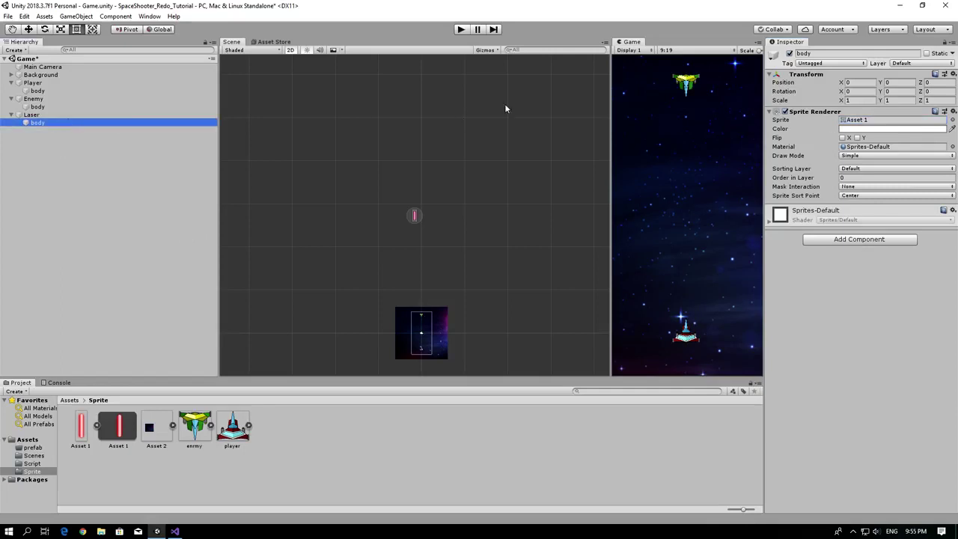
# - Reset the Laser parent's Transform to the origin
pyautogui.click(59, 115)
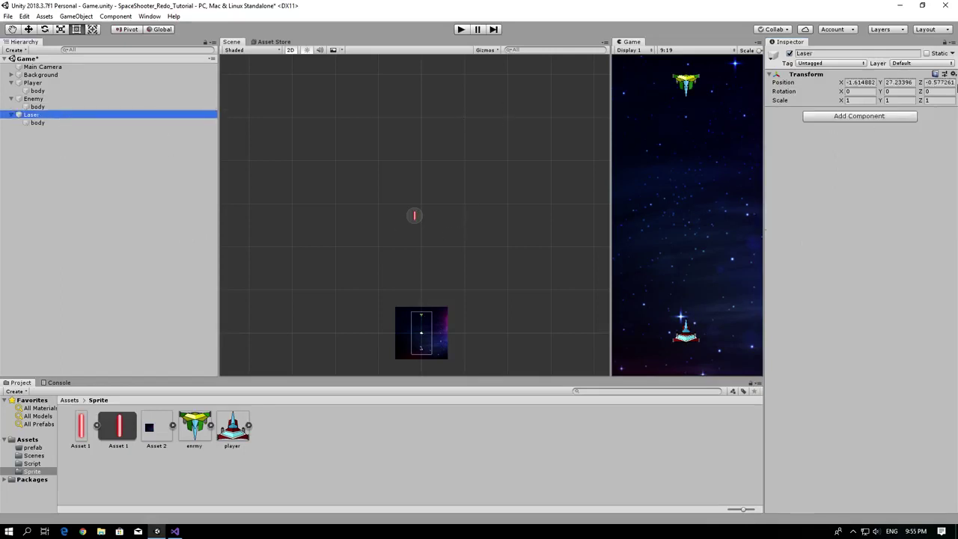
pyautogui.click(952, 74)
pyautogui.click(869, 85)
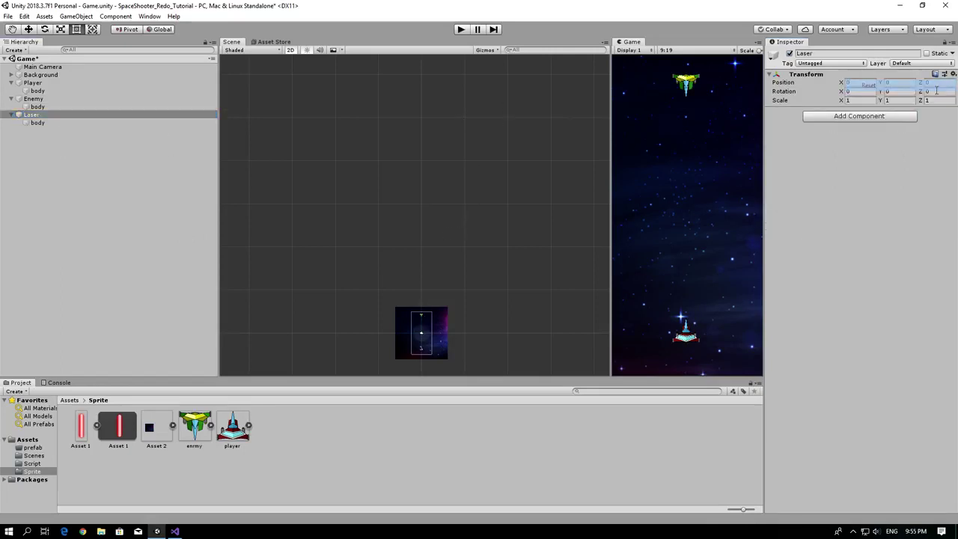
pyautogui.click(31, 115)
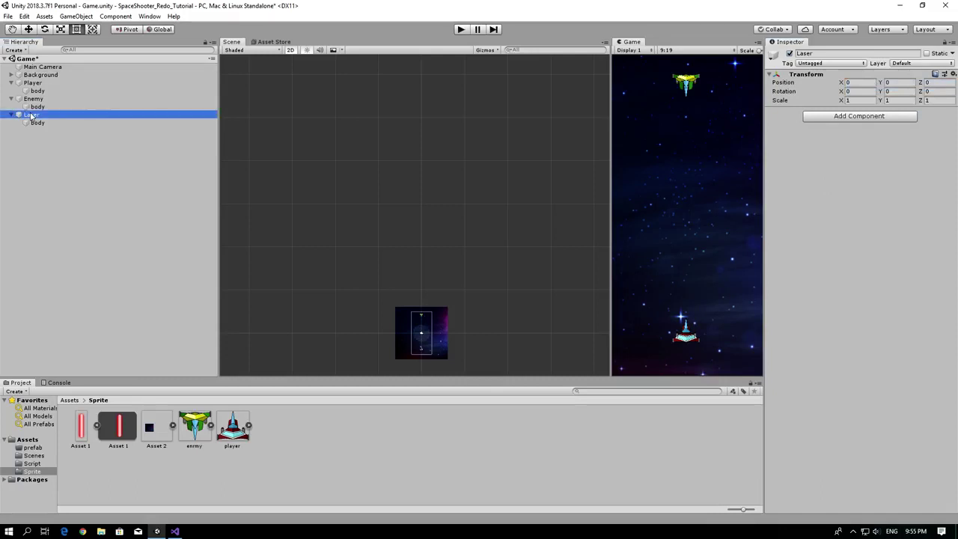
pyautogui.scroll(10, 405, 285)
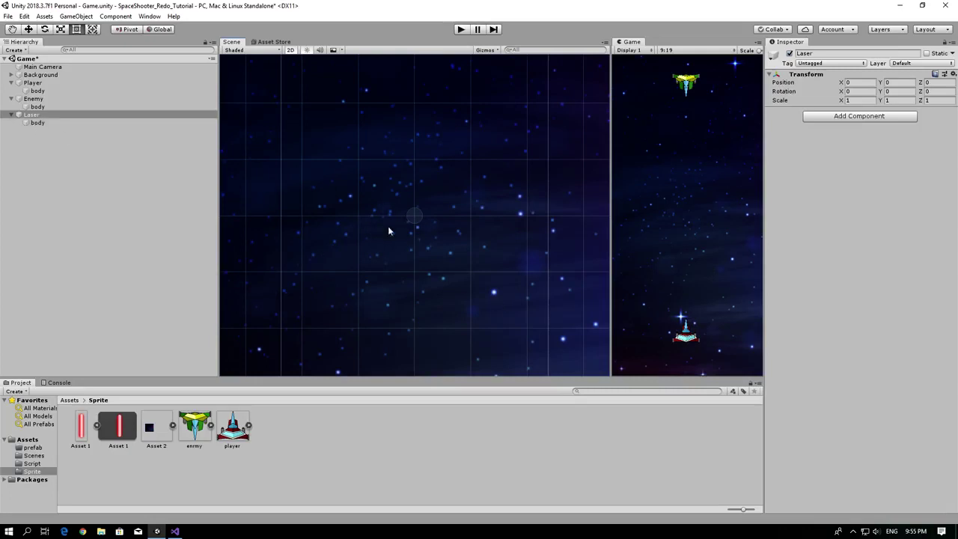
# - Put the body's sprite on the player sorting layer
pyautogui.click(51, 124)
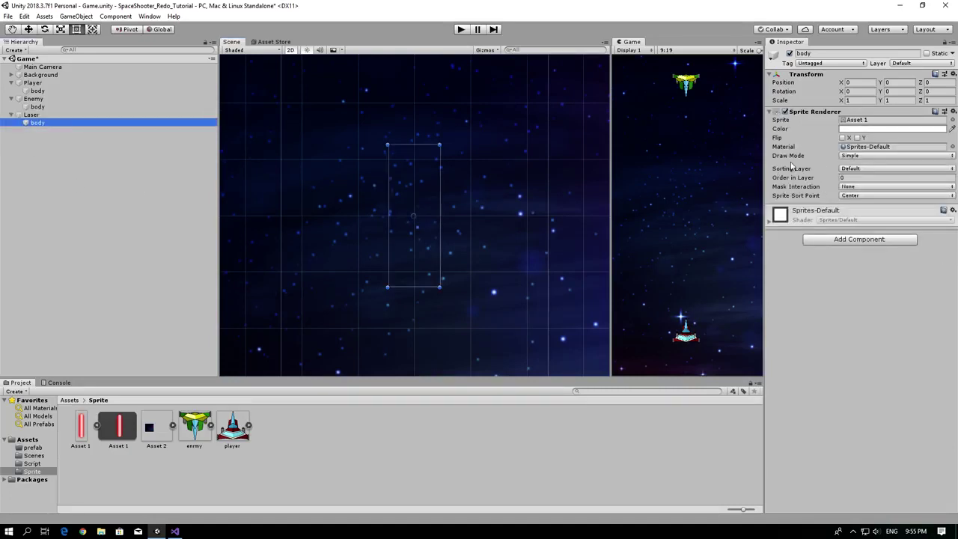
pyautogui.click(871, 169)
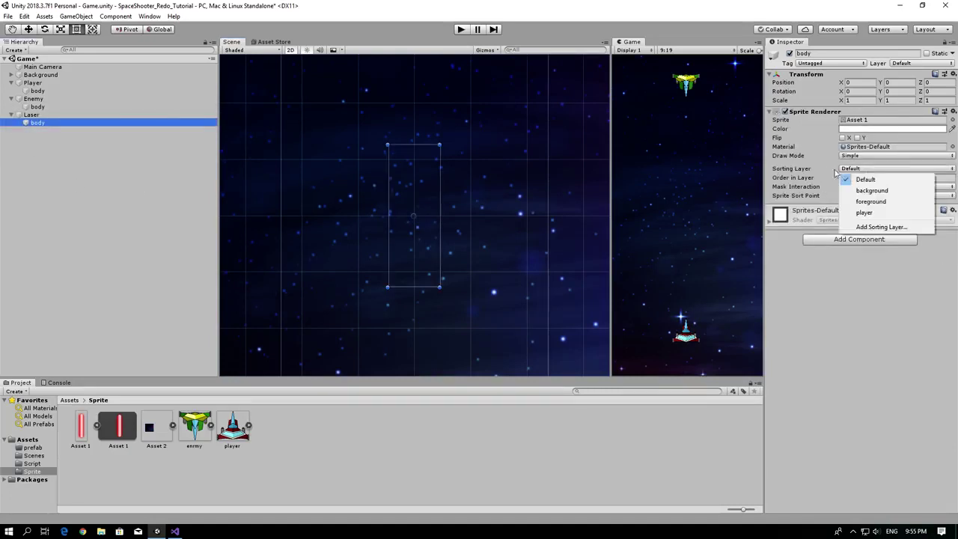
pyautogui.click(868, 212)
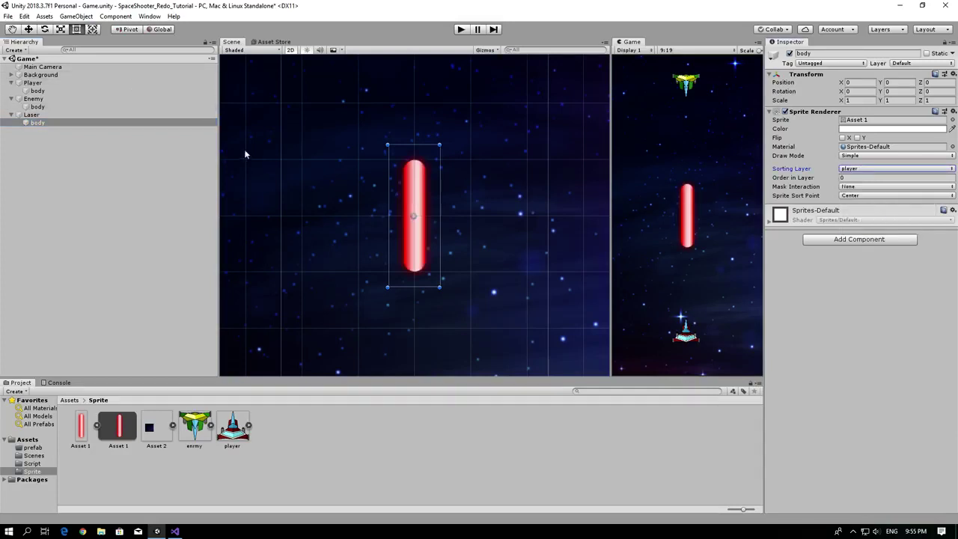
pyautogui.scroll(-2, 408, 201)
pyautogui.scroll(-2, 408, 201)
# - Scale the laser body down to about 0.167
pyautogui.scroll(-1, 408, 201)
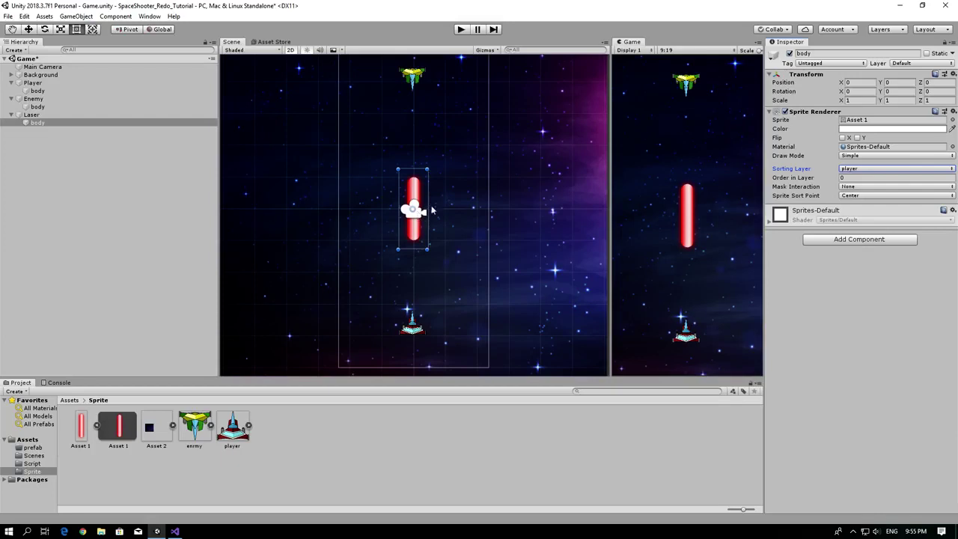
pyautogui.click(108, 124)
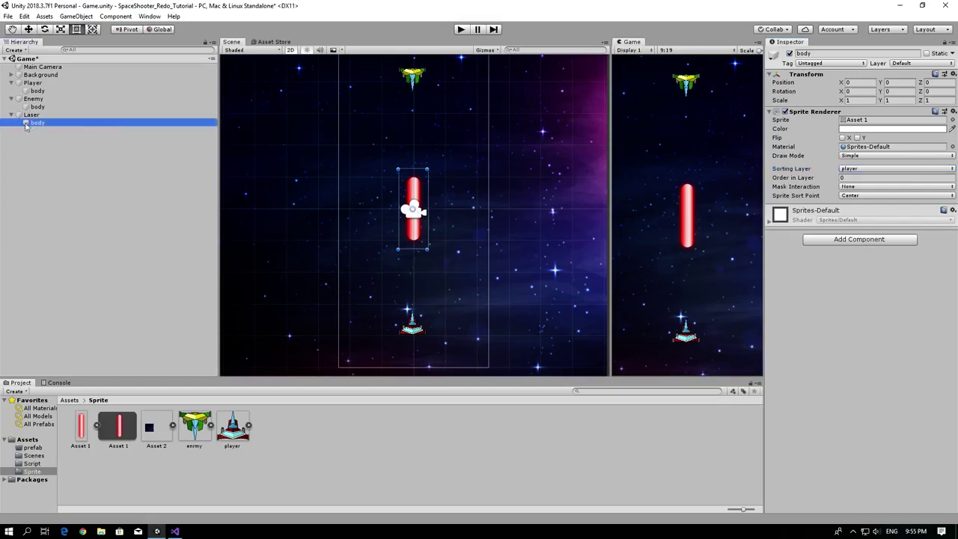
pyautogui.press('e')
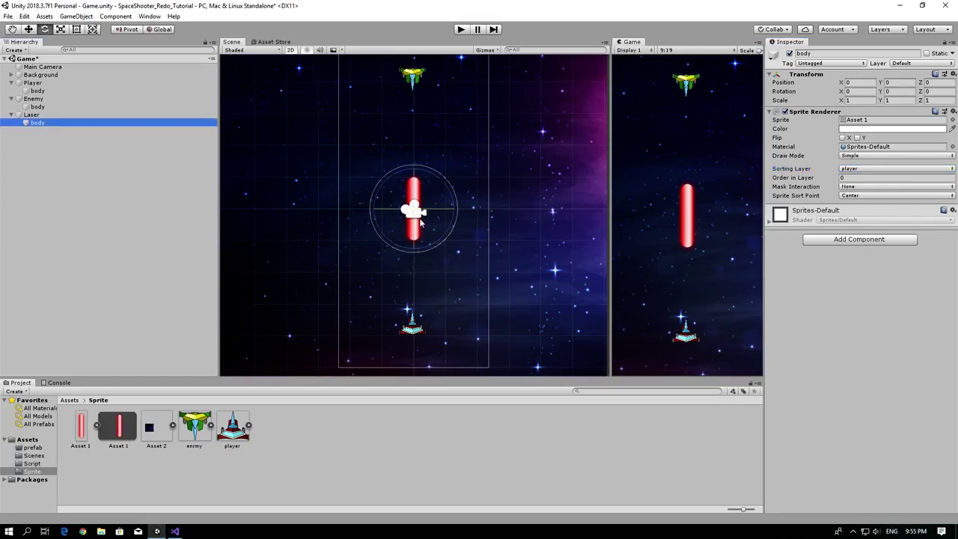
pyautogui.press('r')
pyautogui.moveTo(419, 212); pyautogui.dragTo(421, 254)
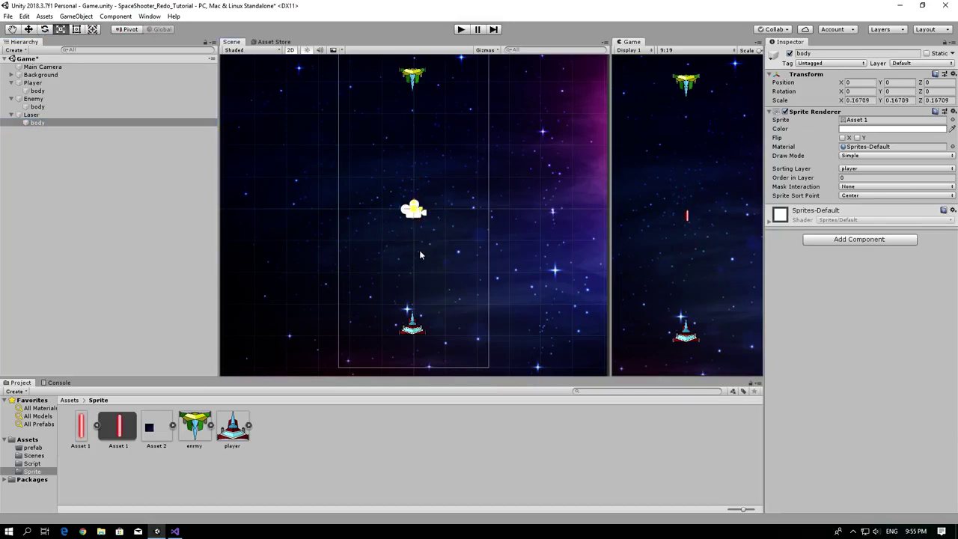
# - Move the Laser beside the player ship at X -0.321, Y -3.499 and save the scene
pyautogui.click(80, 114)
pyautogui.press('w')
pyautogui.moveTo(404, 170); pyautogui.dragTo(402, 293)
pyautogui.scroll(2, 450, 282)
pyautogui.scroll(2, 442, 295)
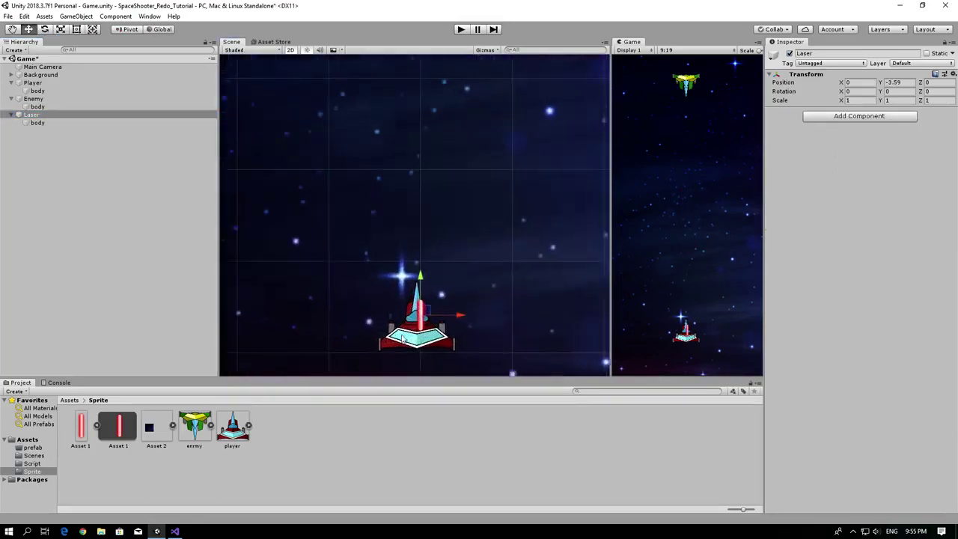
pyautogui.scroll(2, 433, 311)
pyautogui.scroll(1, 432, 311)
pyautogui.moveTo(451, 315)
pyautogui.mouseDown()
pyautogui.moveTo(393, 315)
pyautogui.moveTo(388, 299)
pyautogui.mouseUp()
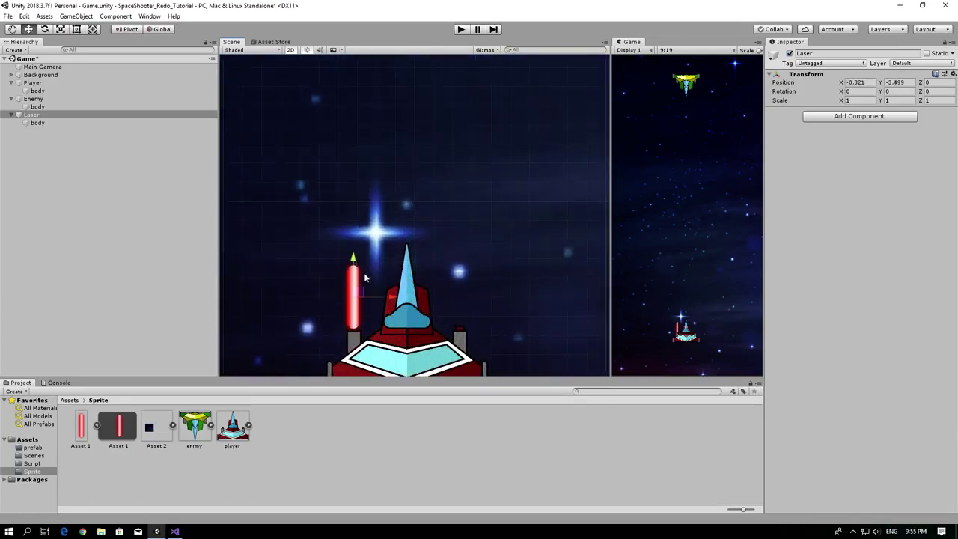
pyautogui.hotkey('ctrl', 's')
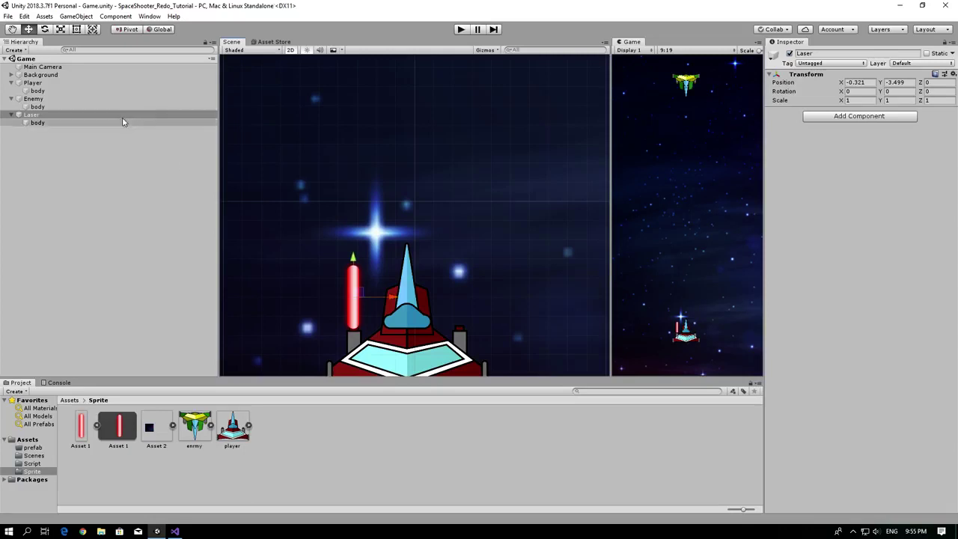
pyautogui.click(891, 116)
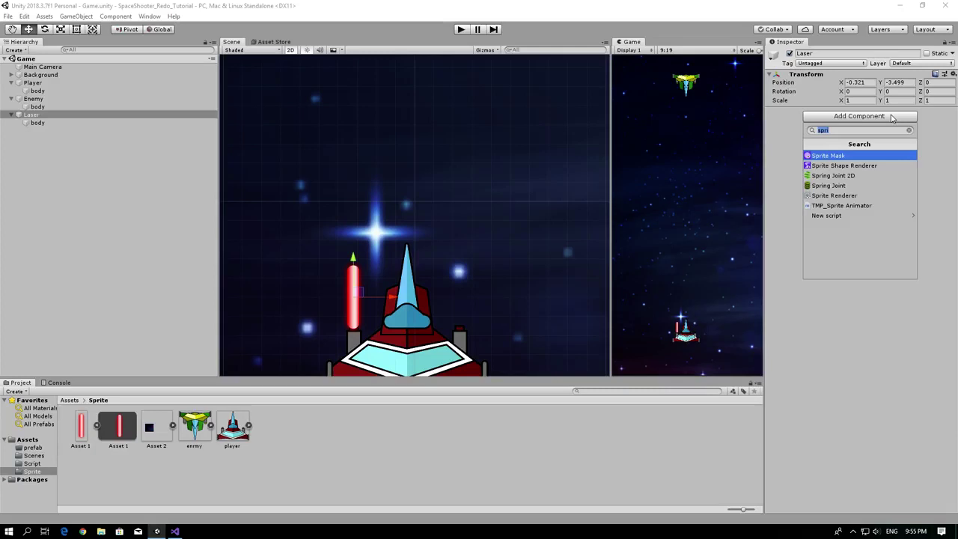
# - Add a Rigidbody 2D to the Laser and set its Body Type to Kinematic
pyautogui.write('rigid')
pyautogui.press('Return')
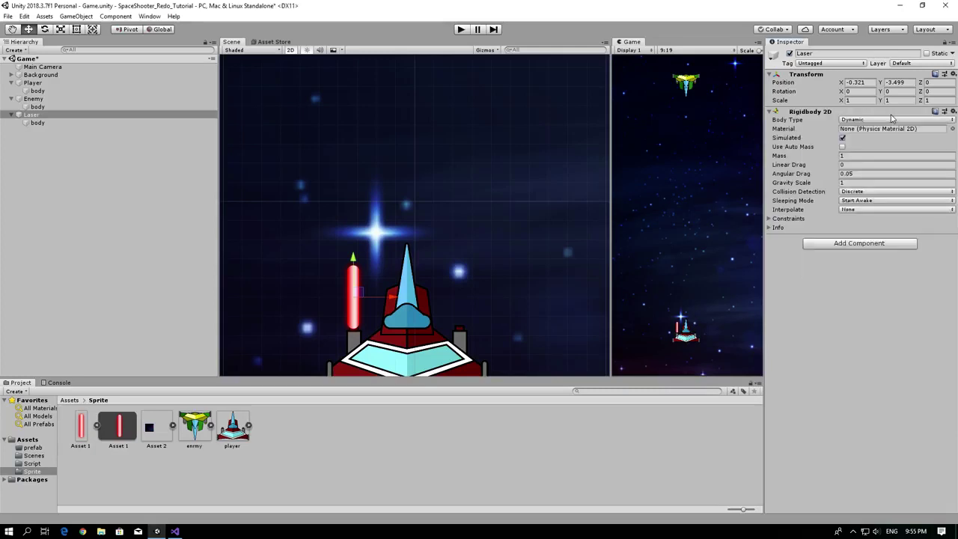
pyautogui.click(853, 120)
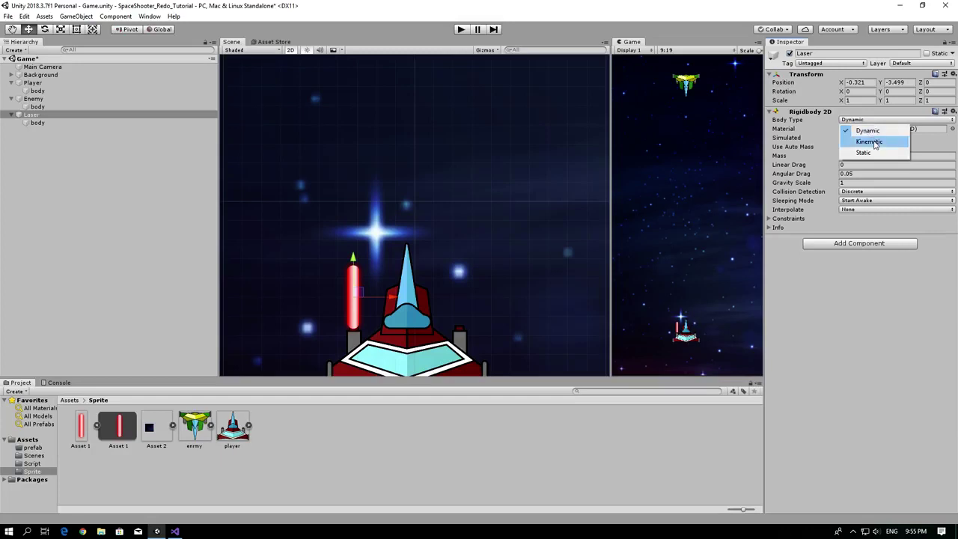
pyautogui.click(861, 140)
# - Add a Capsule Collider 2D to the Laser and save the scene
pyautogui.click(840, 209)
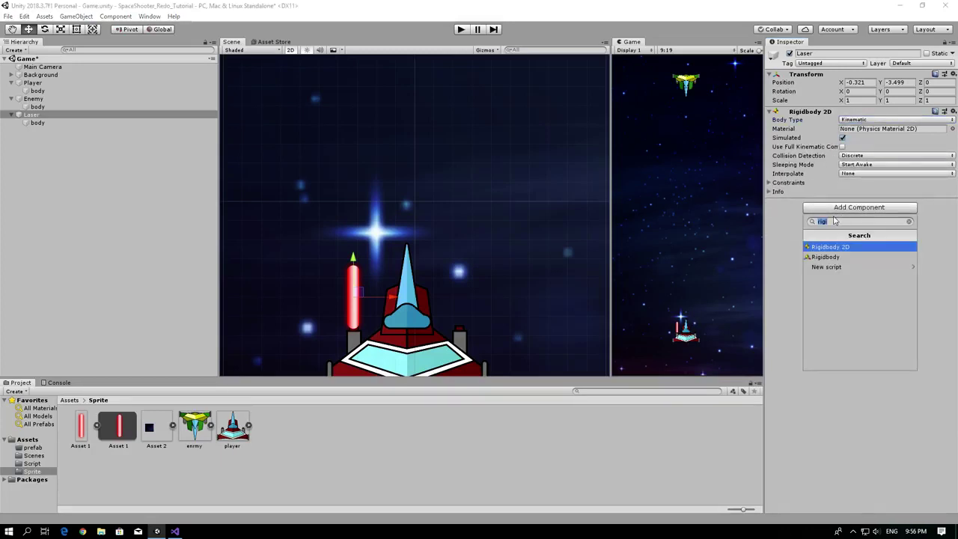
pyautogui.write('cap')
pyautogui.press('Return')
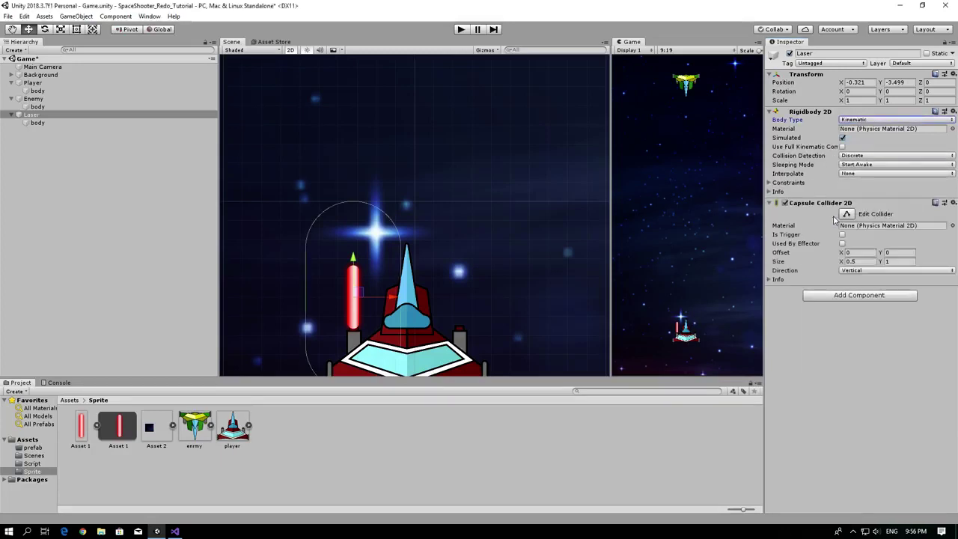
pyautogui.hotkey('ctrl', 's')
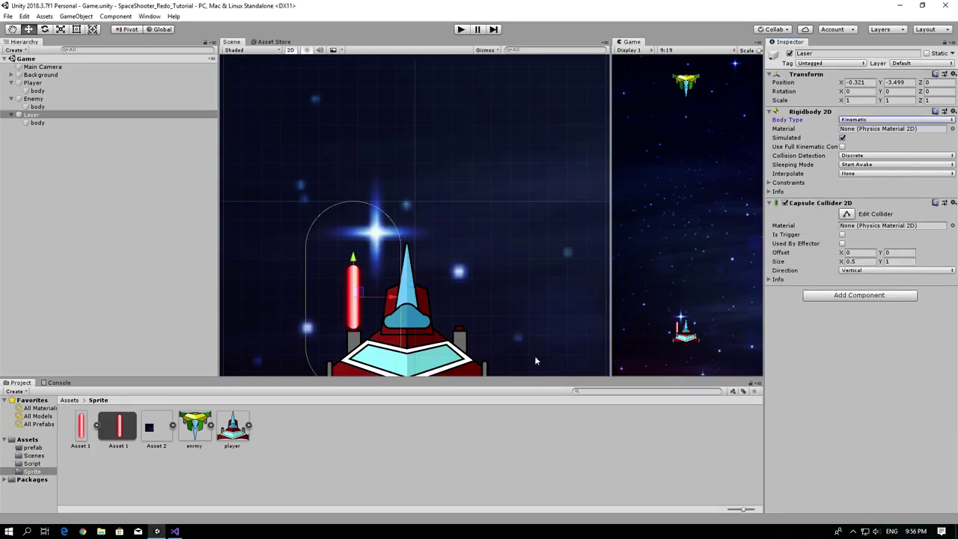
pyautogui.moveTo(534, 361); pyautogui.dragTo(562, 266, button='middle')
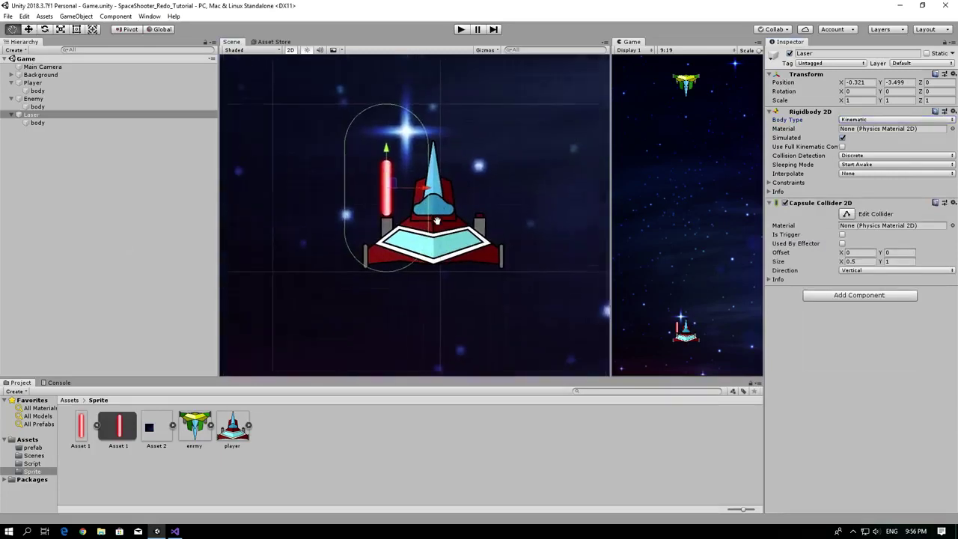
pyautogui.click(815, 266)
# - Set the capsule collider width to 0.08 and adjust its height toward 0.33
pyautogui.press('Right')
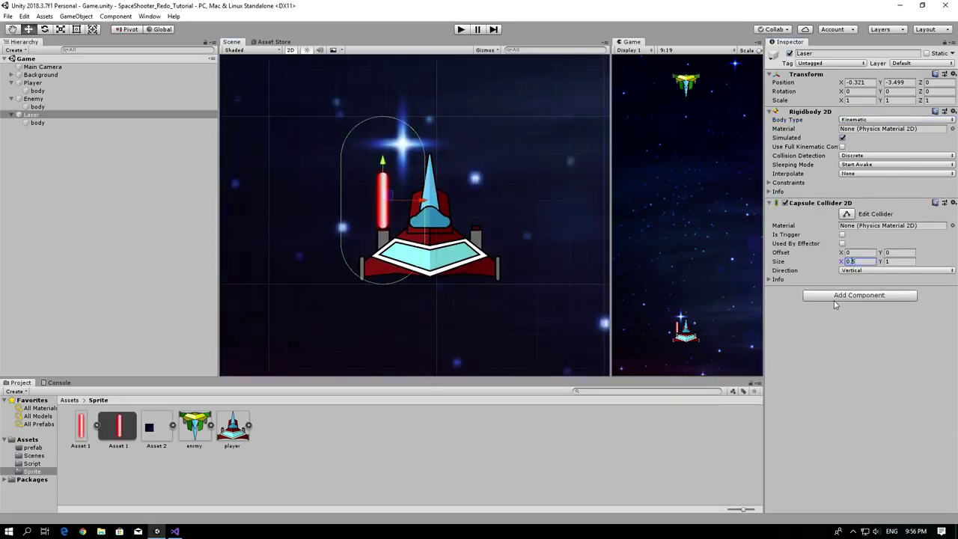
pyautogui.write('1')
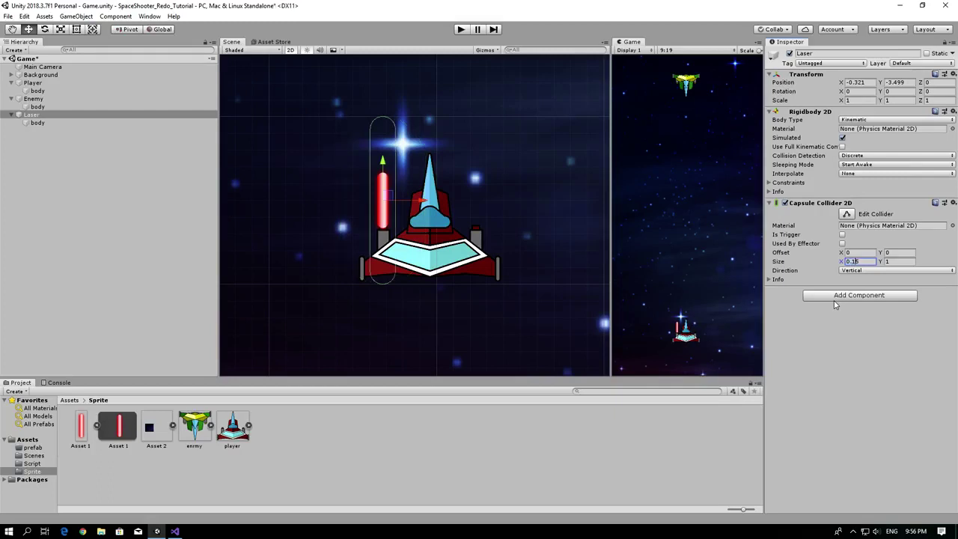
pyautogui.write('0')
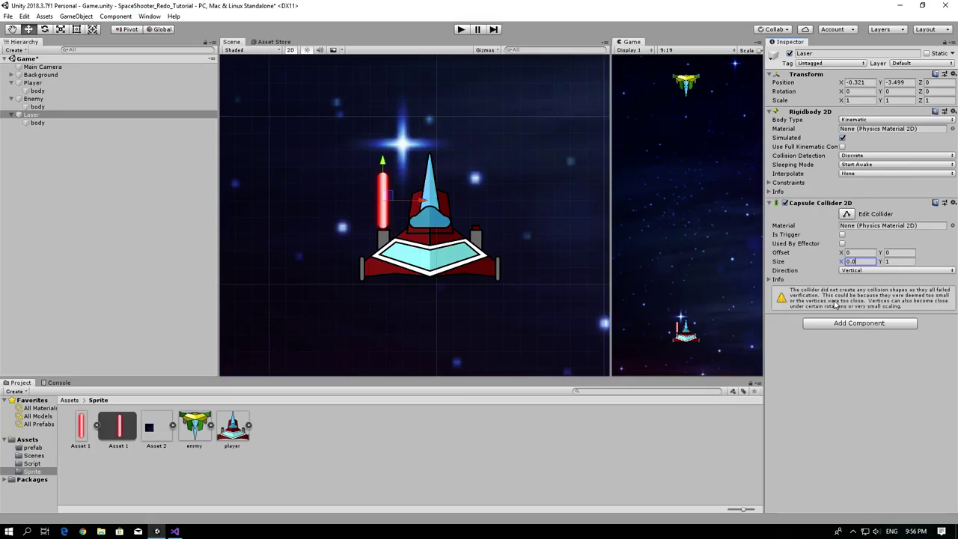
pyautogui.write('9')
pyautogui.press('BackSpace')
pyautogui.write('8')
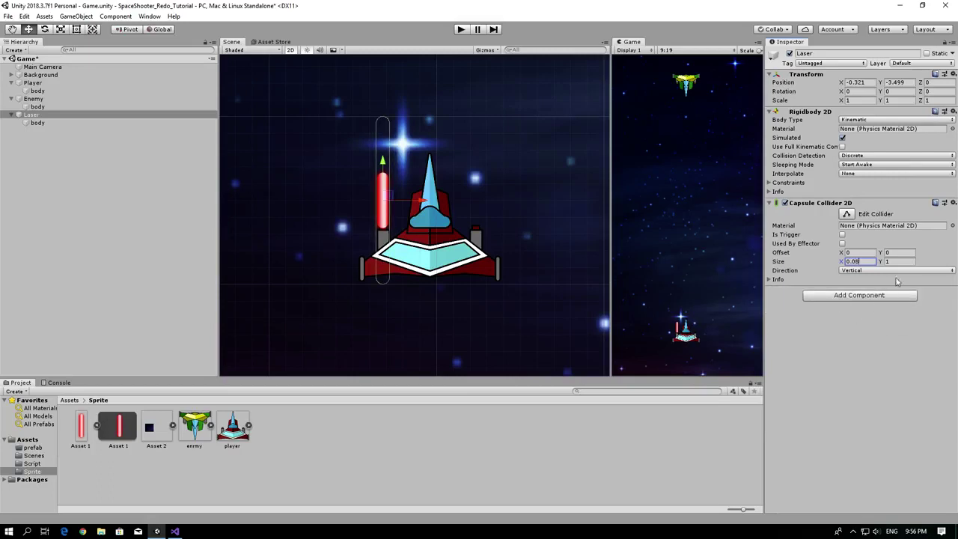
pyautogui.click(898, 261)
pyautogui.write('0.')
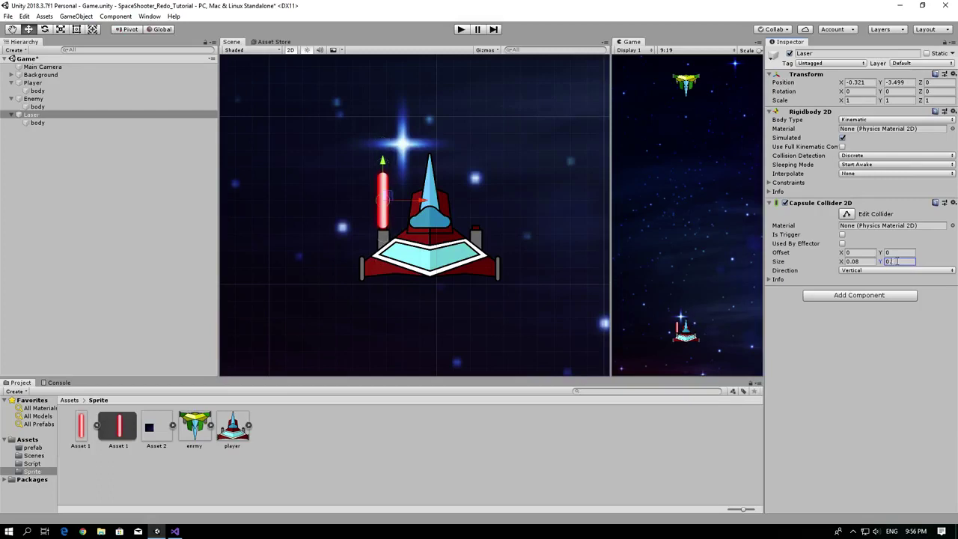
pyautogui.write('35')
pyautogui.press('BackSpace')
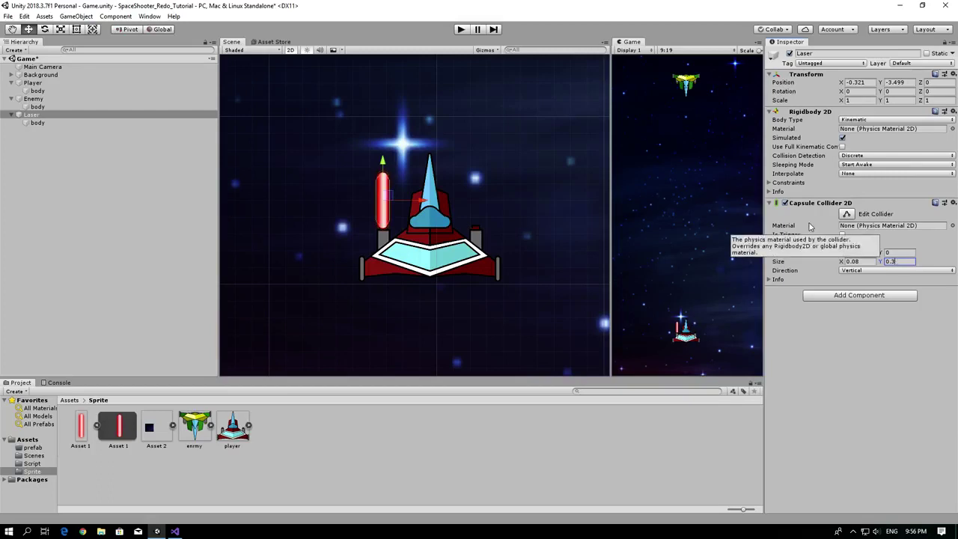
pyautogui.scroll(2, 273, 209)
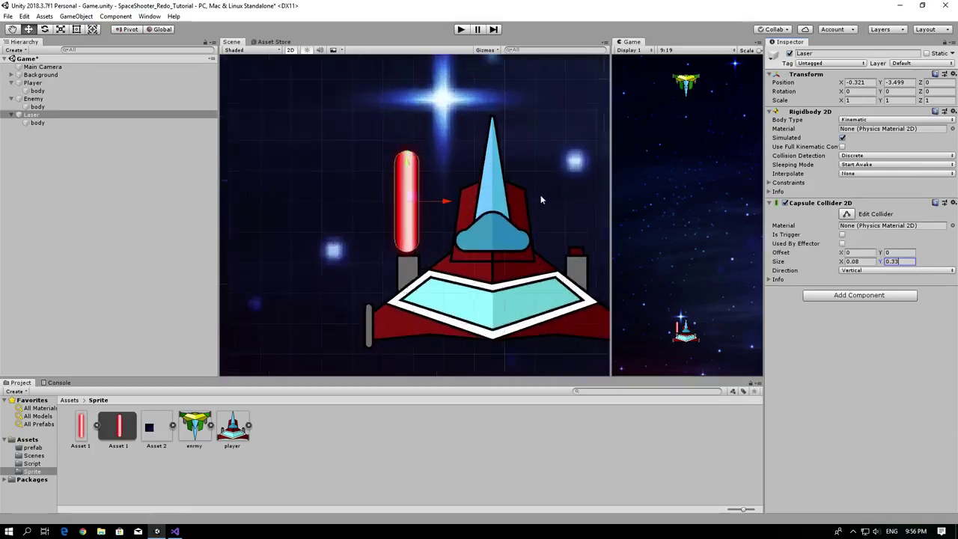
pyautogui.scroll(3, 419, 211)
pyautogui.scroll(2, 524, 212)
pyautogui.scroll(1, 524, 212)
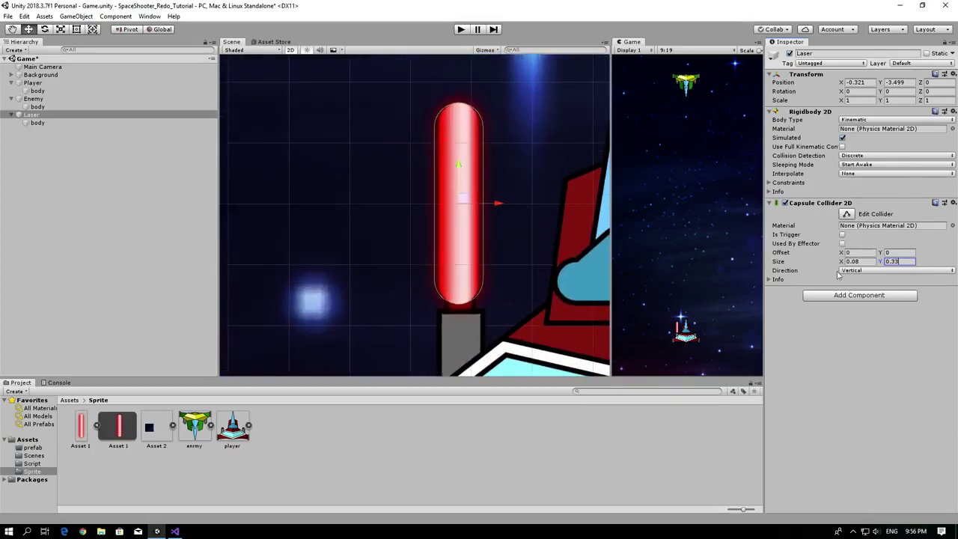
# - Refine the collider width to 0.065, save the scene, and collapse the Laser hierarchy
pyautogui.click(861, 261)
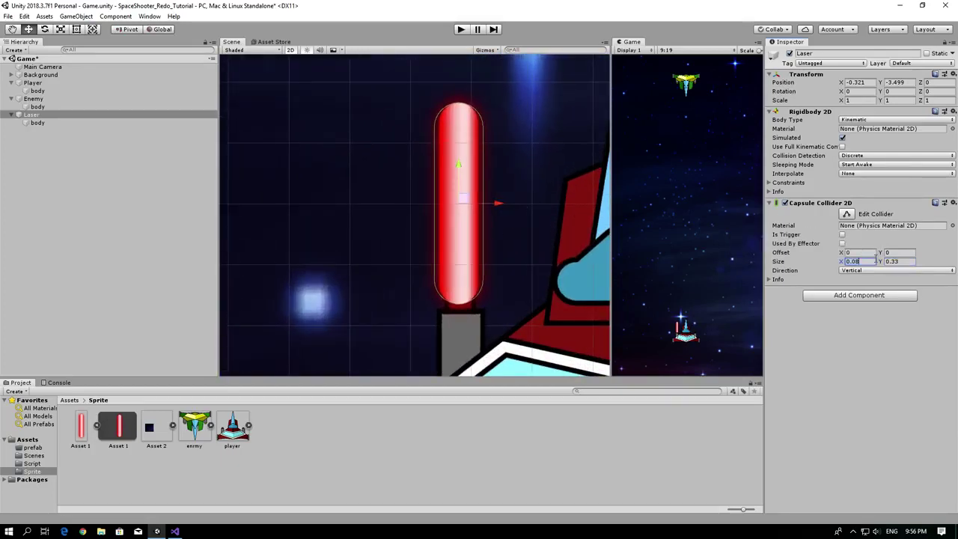
pyautogui.write('0.07')
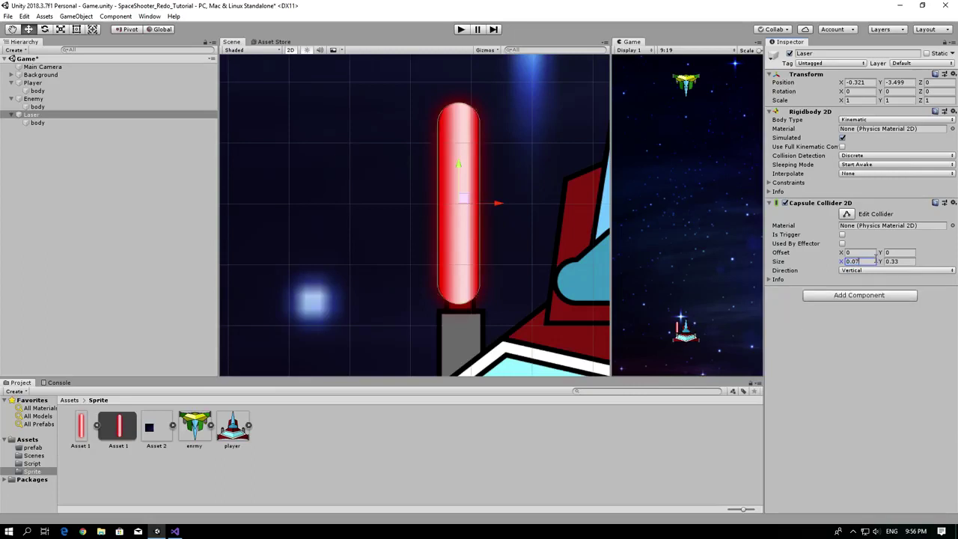
pyautogui.press('BackSpace')
pyautogui.write('6')
pyautogui.press('BackSpace')
pyautogui.write('65')
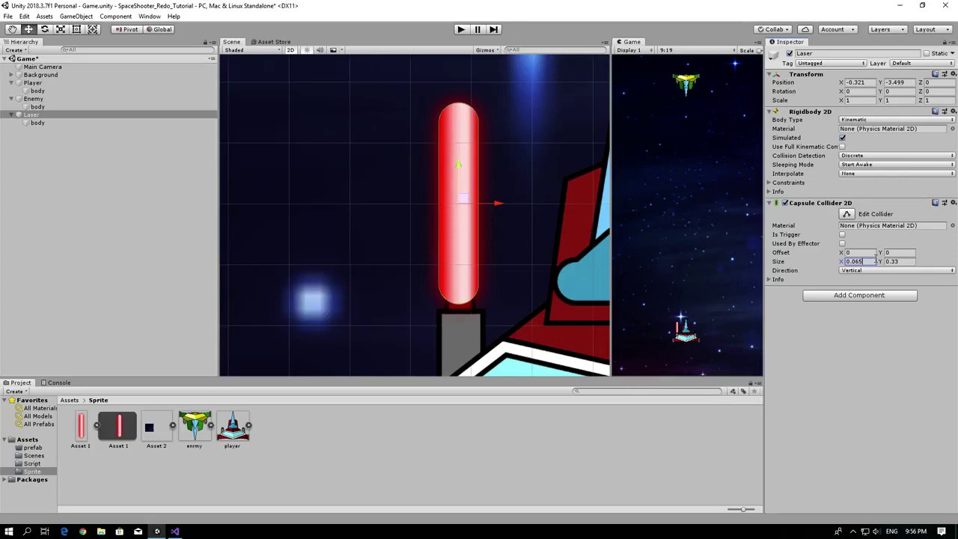
pyautogui.hotkey('ctrl', 's')
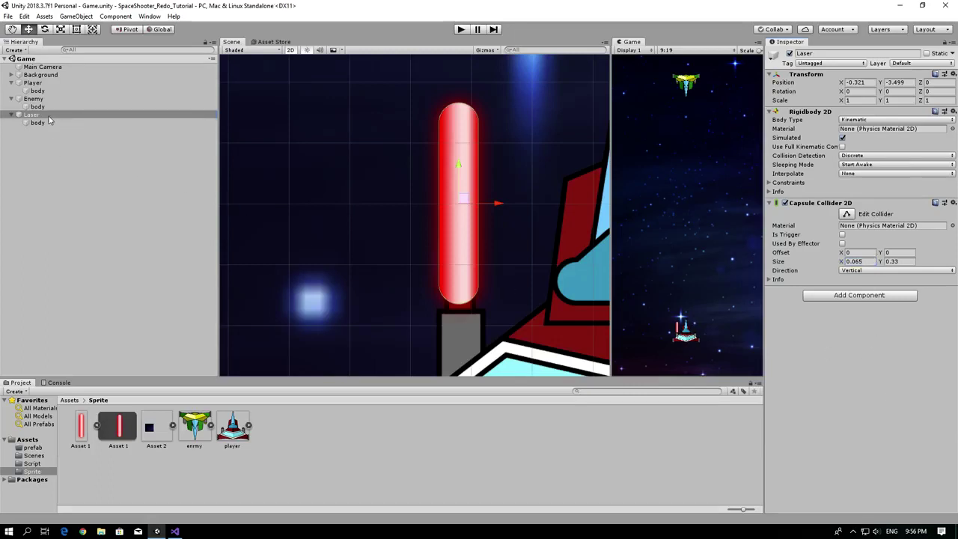
pyautogui.click(30, 116)
pyautogui.click(10, 114)
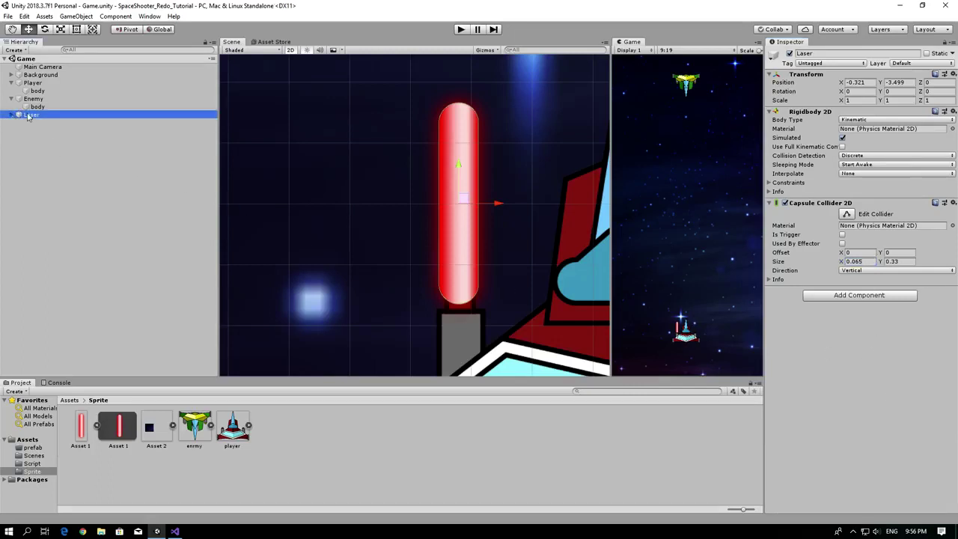
# - Collapse the Capsule Collider 2D and try adding an existing LaserTravel component
pyautogui.scroll(-3, 403, 200)
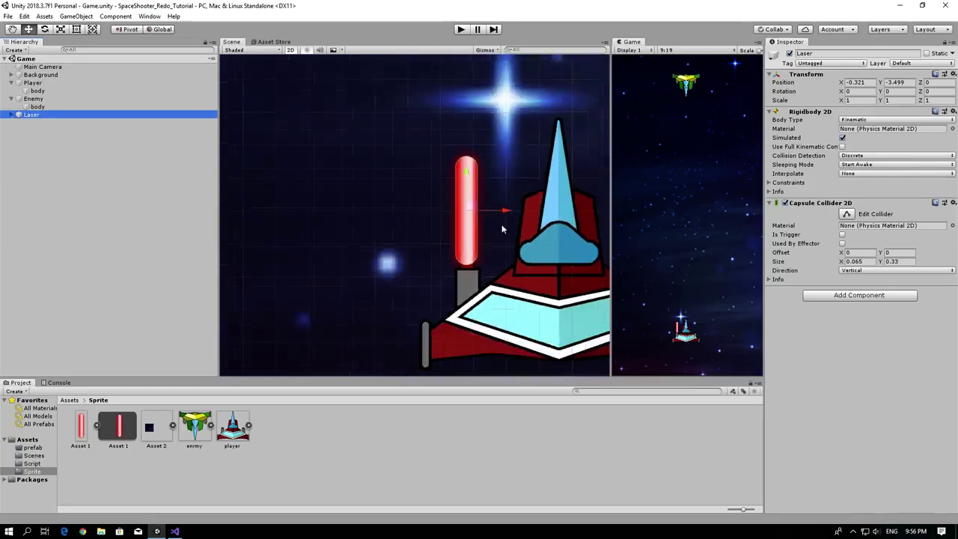
pyautogui.scroll(-3, 403, 201)
pyautogui.scroll(-2, 402, 200)
pyautogui.moveTo(579, 178)
pyautogui.mouseDown(button='middle')
pyautogui.moveTo(418, 179)
pyautogui.moveTo(437, 213)
pyautogui.mouseUp(button='middle')
pyautogui.scroll(-3, 418, 178)
pyautogui.scroll(-3, 422, 180)
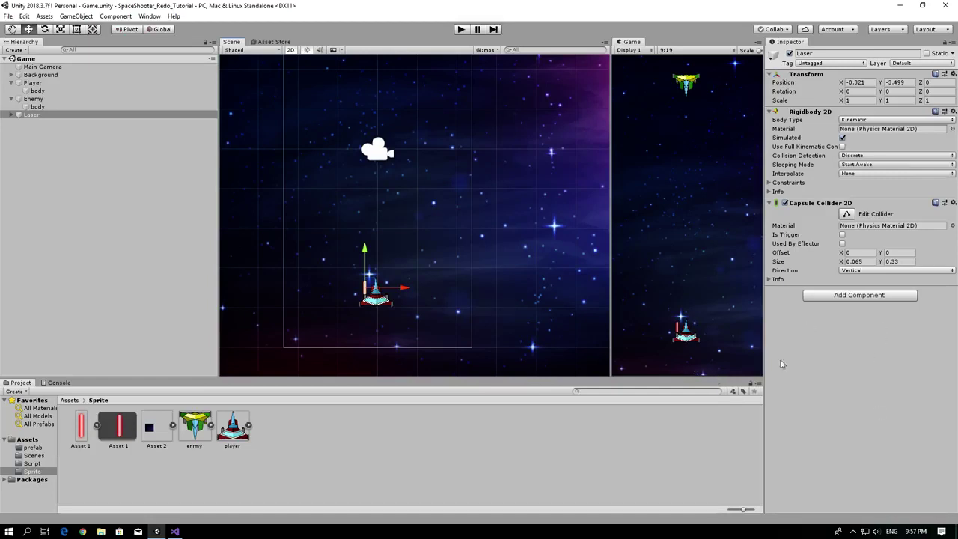
pyautogui.click(770, 203)
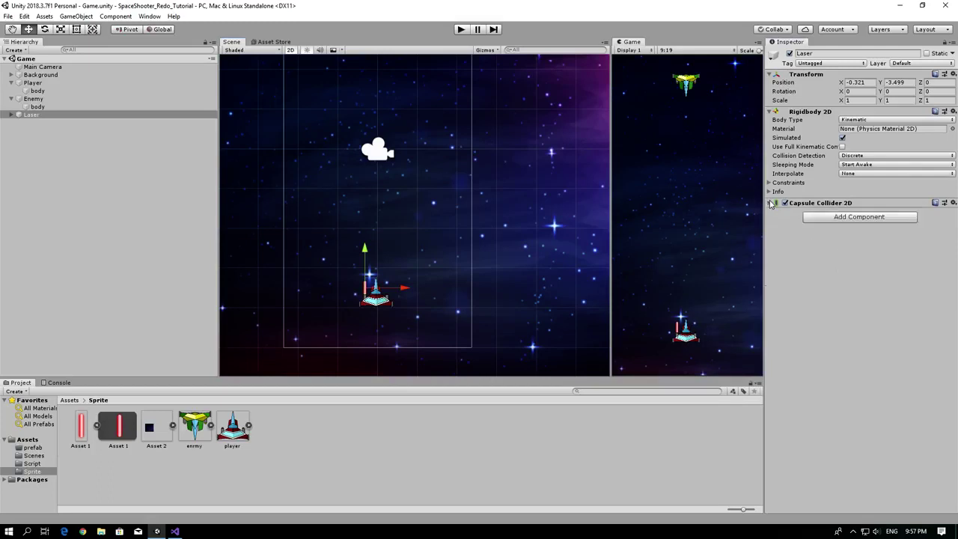
pyautogui.click(860, 218)
pyautogui.write('L')
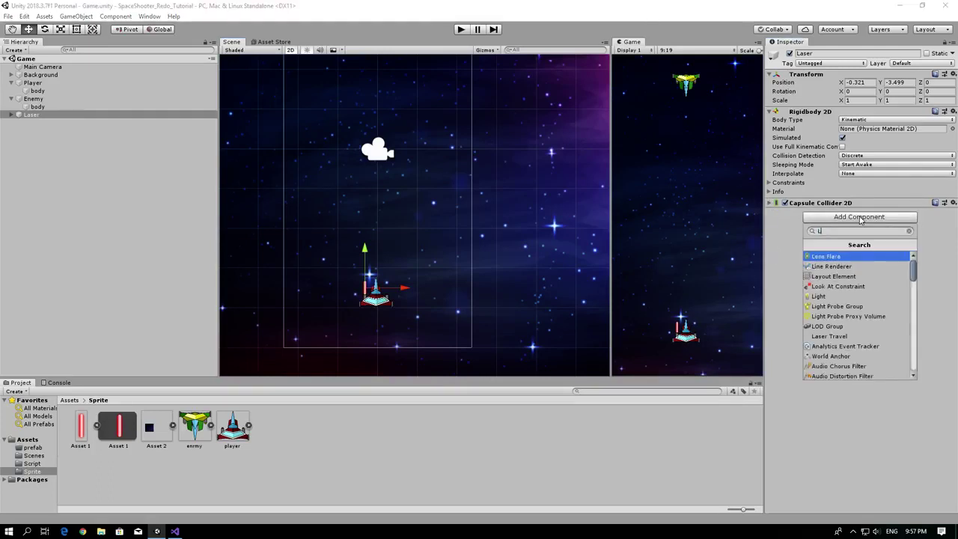
pyautogui.write('aserTrave')
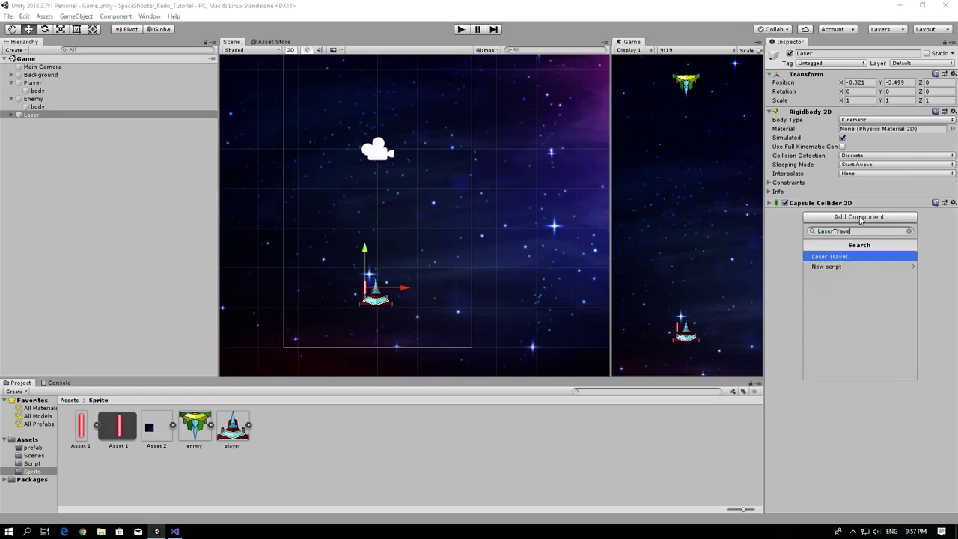
pyautogui.write('l')
pyautogui.press('Return')
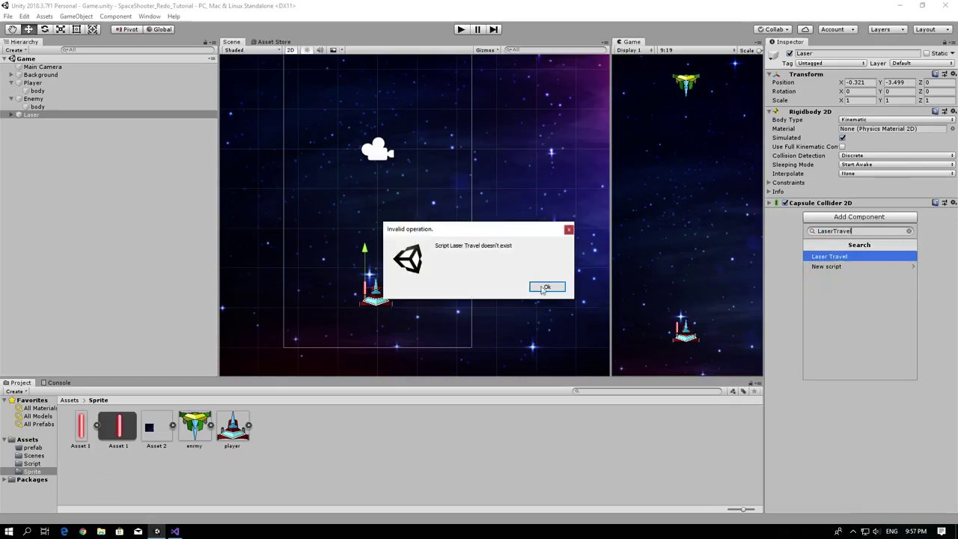
# - Create a new LaserTravel script and attach it to the Laser
pyautogui.click(542, 287)
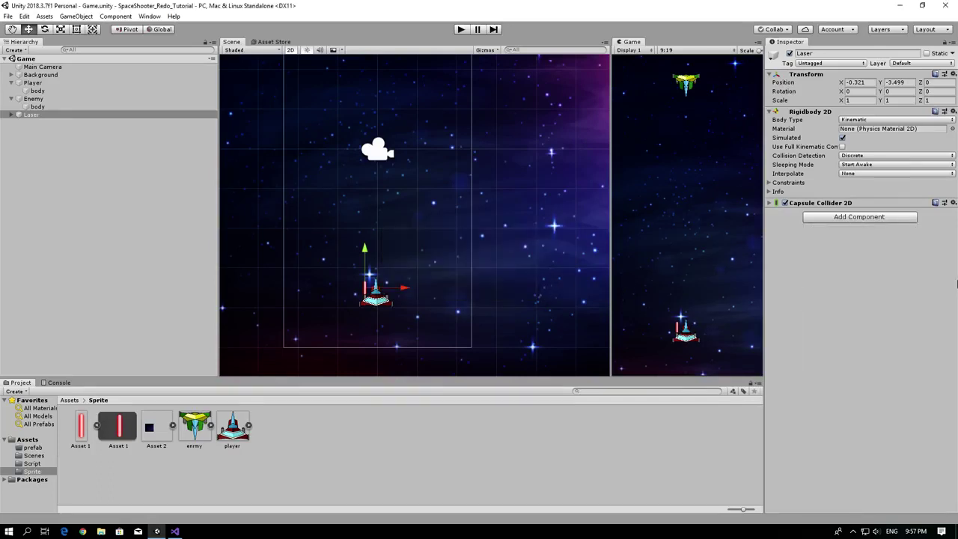
pyautogui.click(840, 218)
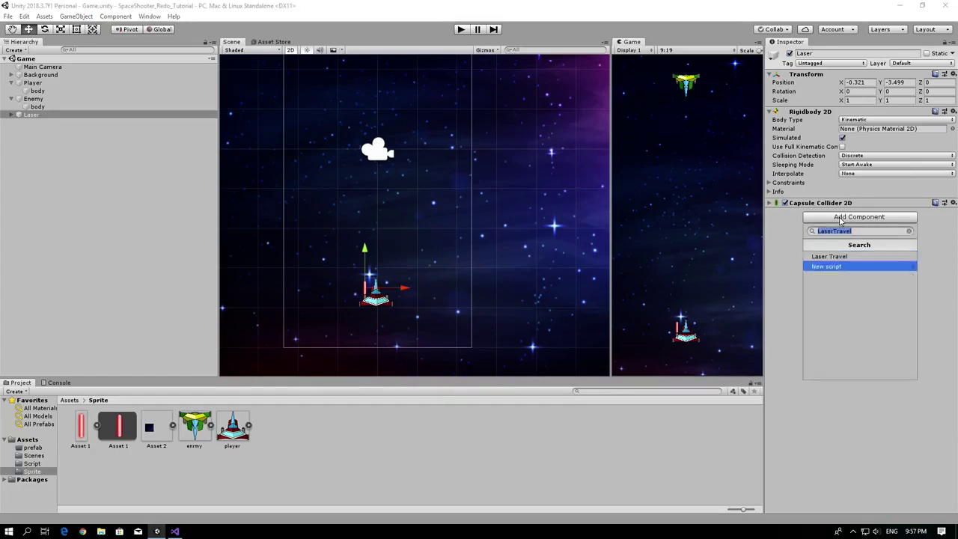
pyautogui.click(853, 266)
pyautogui.click(867, 370)
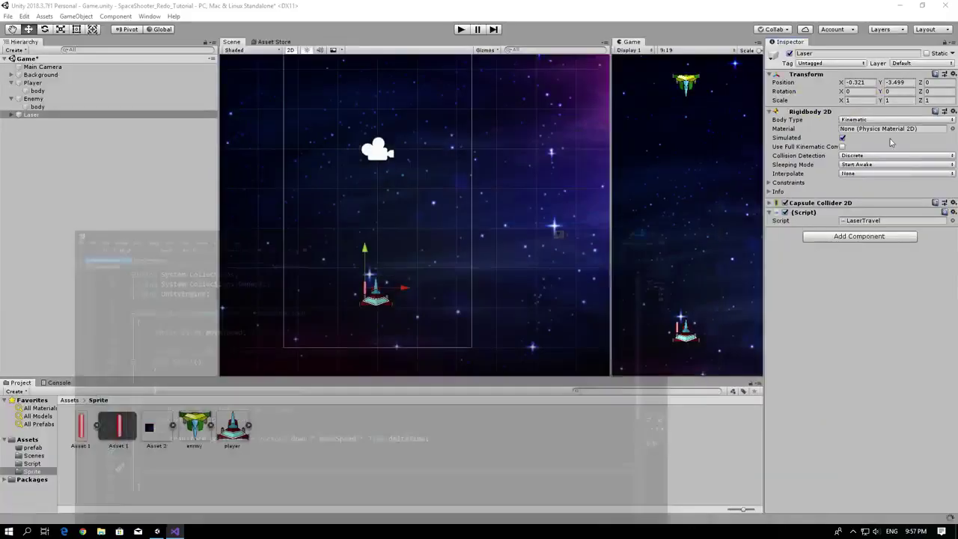
pyautogui.hotkey('alt', 'Tab')
# - Declare 'public float LaserSpeed;' in LaserTravel.cs and save the script
pyautogui.doubleClick(880, 221)
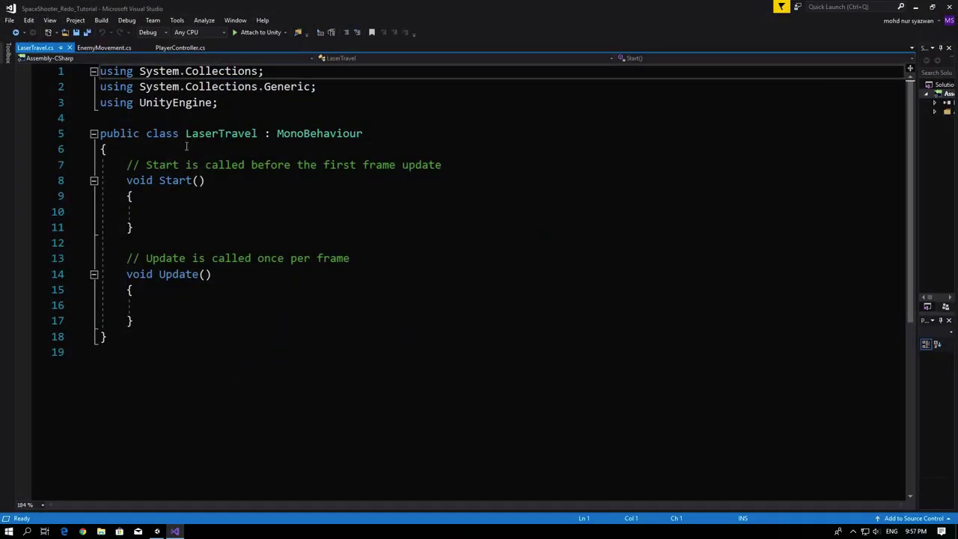
pyautogui.click(101, 48)
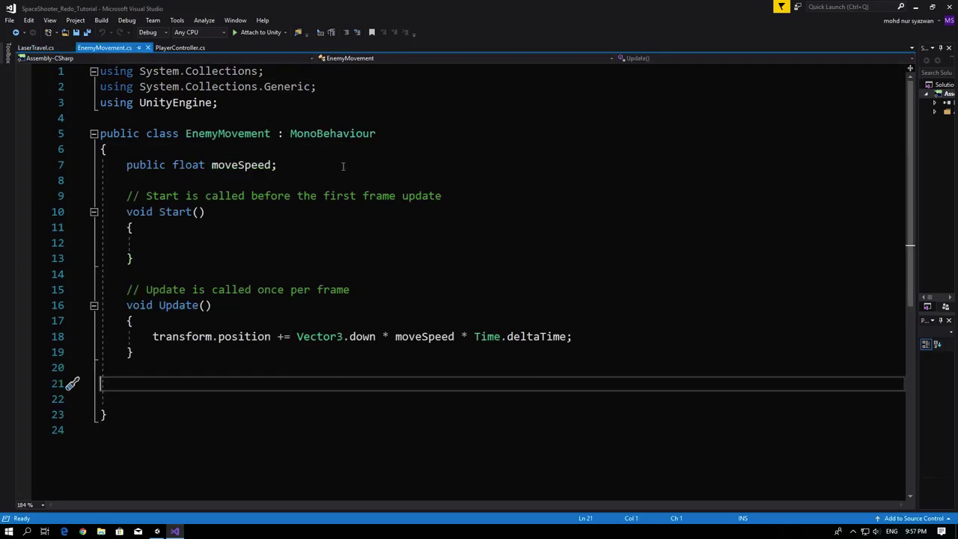
pyautogui.click(35, 48)
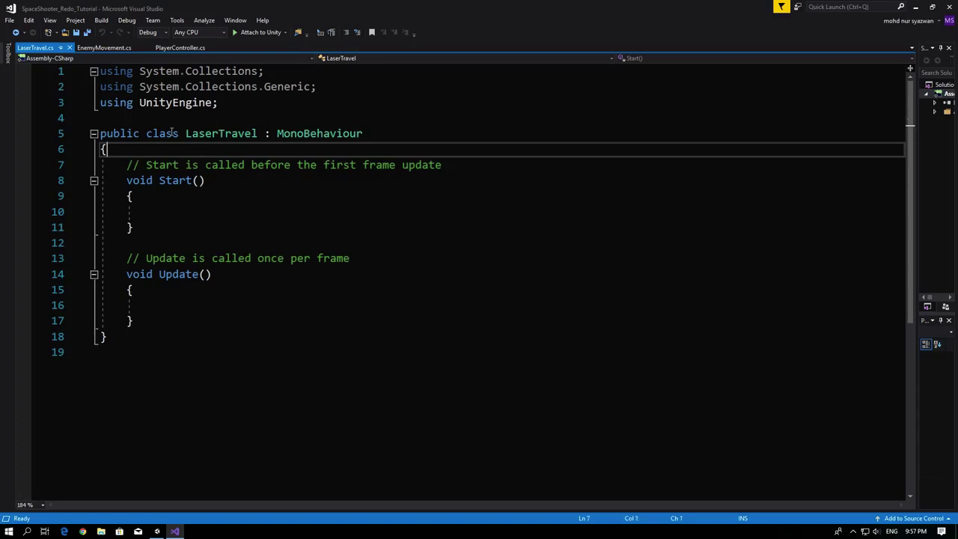
pyautogui.press('Return')
pyautogui.press('Return')
pyautogui.write('va')
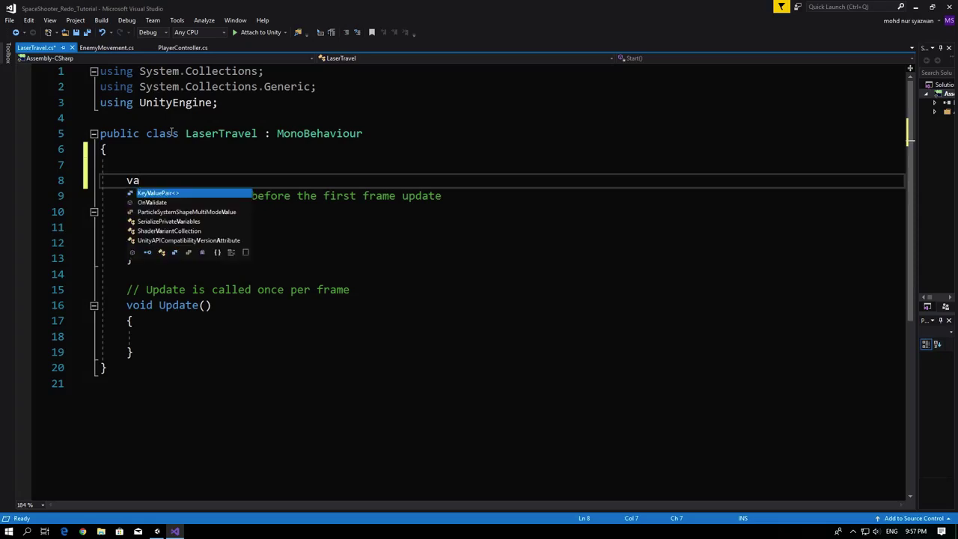
pyautogui.press('BackSpace')
pyautogui.press('BackSpace')
pyautogui.write('publ')
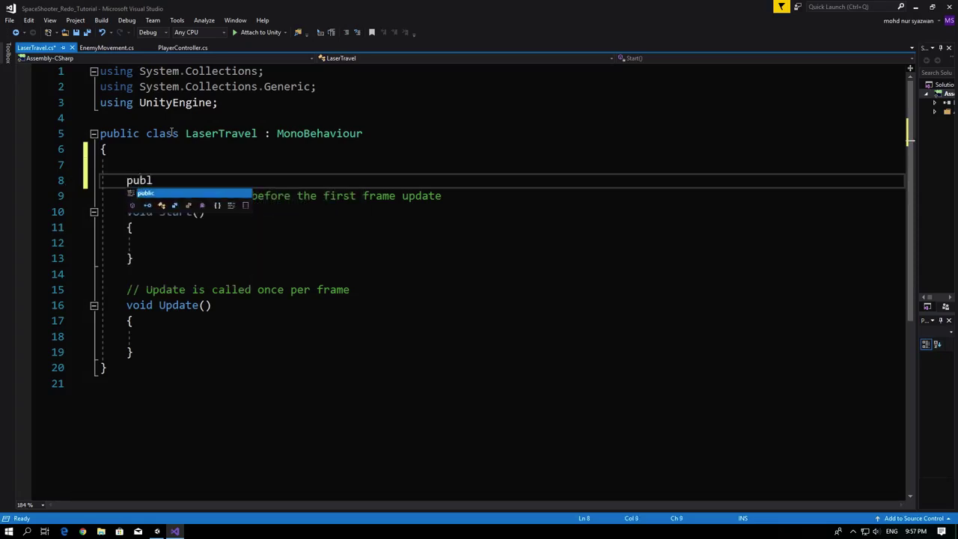
pyautogui.write('ic float ')
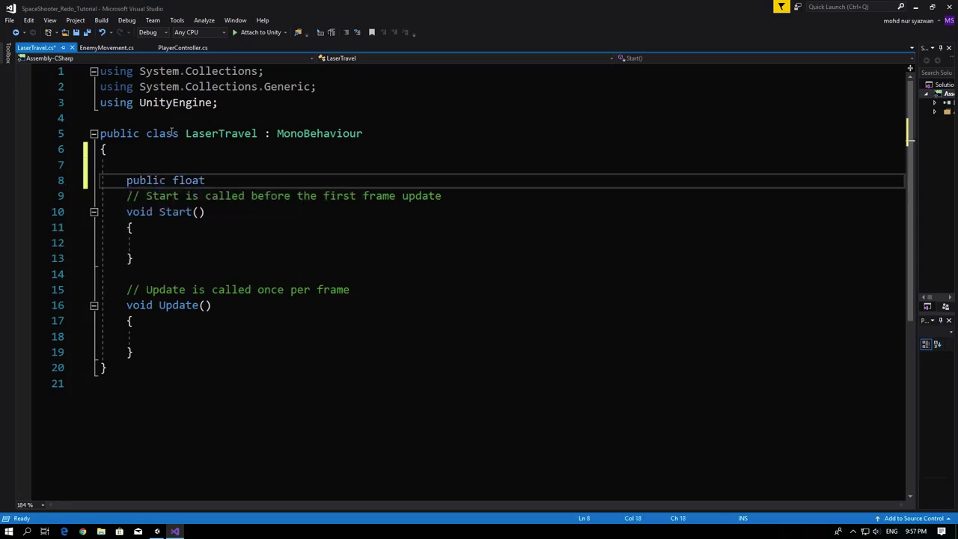
pyautogui.write('L')
pyautogui.write('aserSpeed')
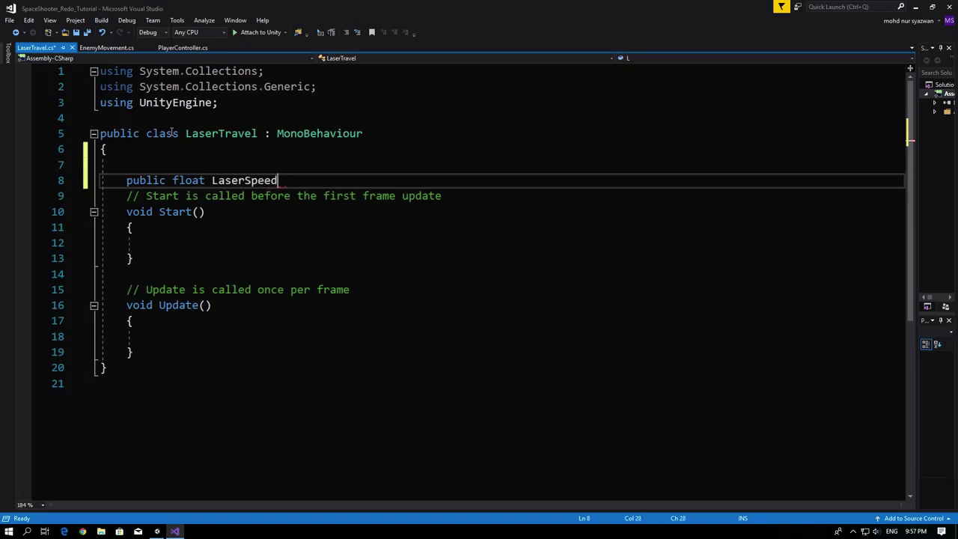
pyautogui.write(';')
pyautogui.hotkey('ctrl', 's')
# - In Update, add 'transform.position += Vector3.up * LaserSpeed * Time.deltaTime;' and save
pyautogui.click(603, 332)
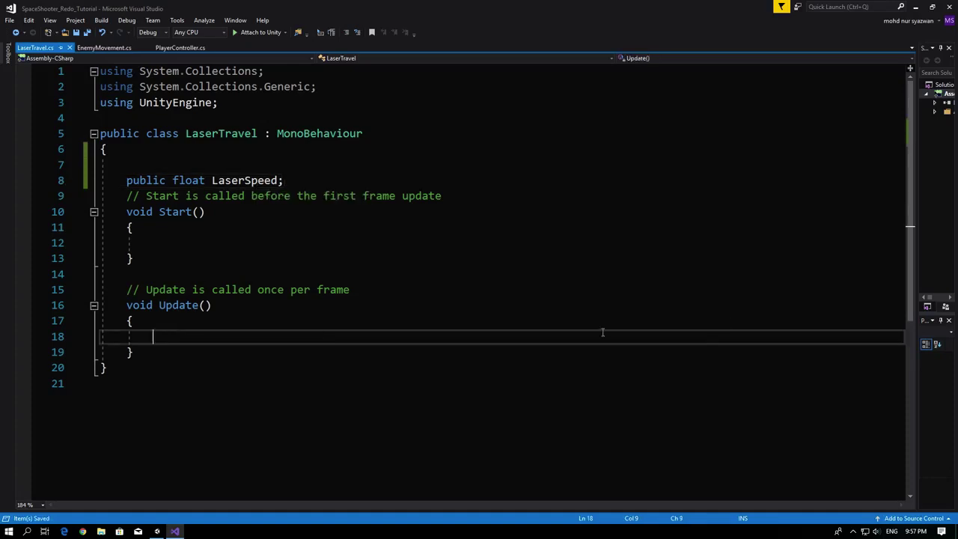
pyautogui.write('transform')
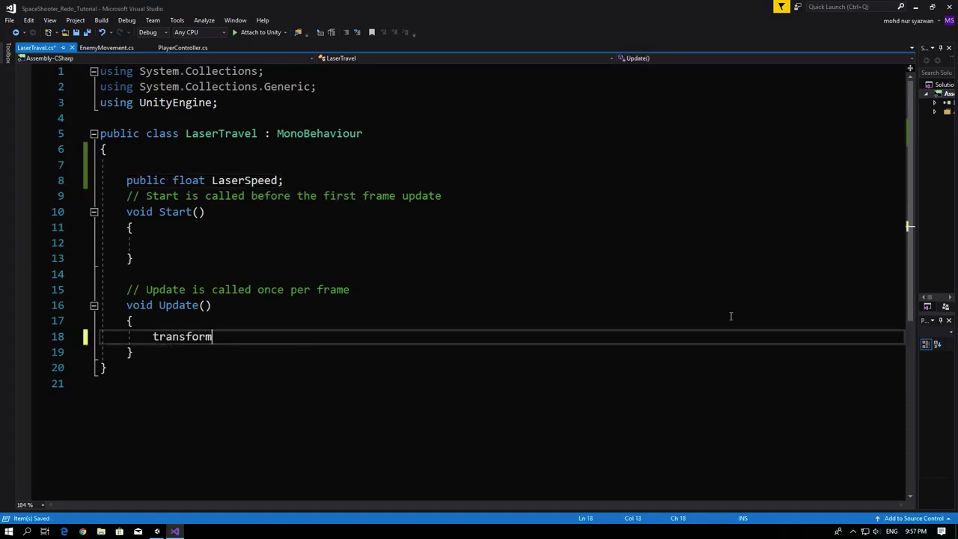
pyautogui.write('.pos')
pyautogui.press('Tab')
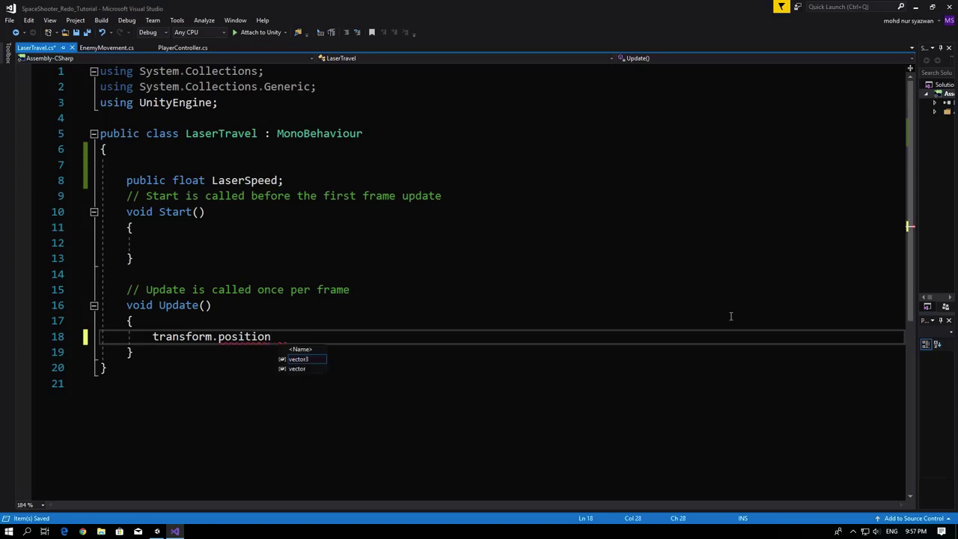
pyautogui.write('+= ')
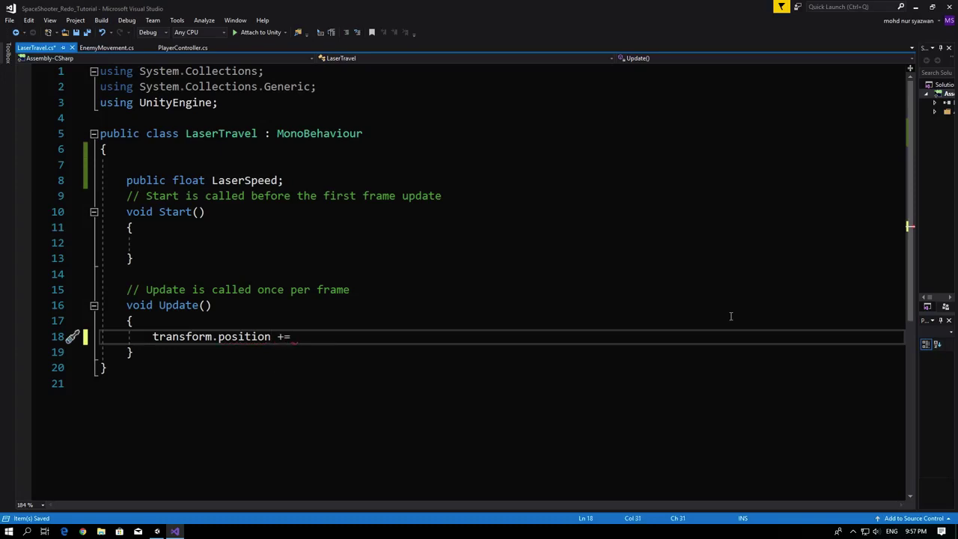
pyautogui.write('Vec')
pyautogui.press('Tab')
pyautogui.write('.')
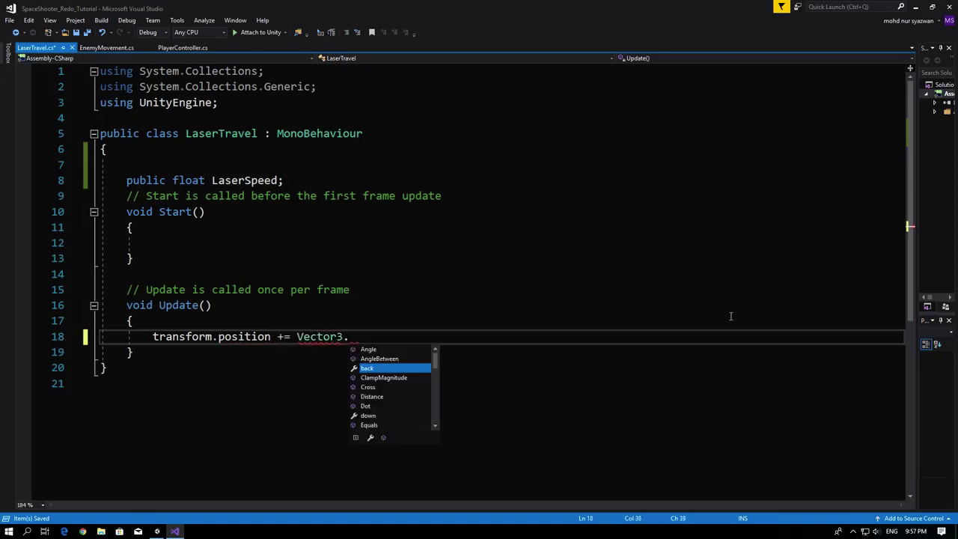
pyautogui.write('up')
pyautogui.press('Tab')
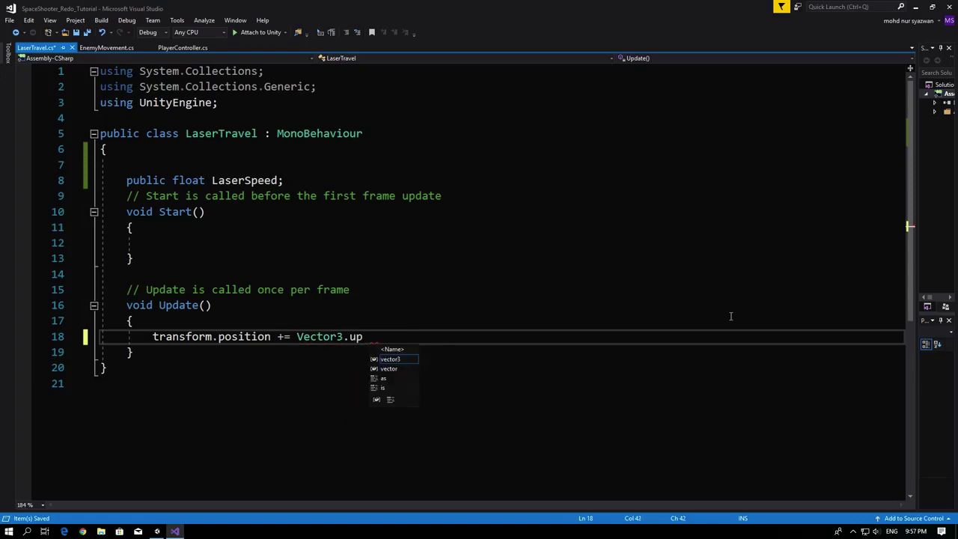
pyautogui.write('* La')
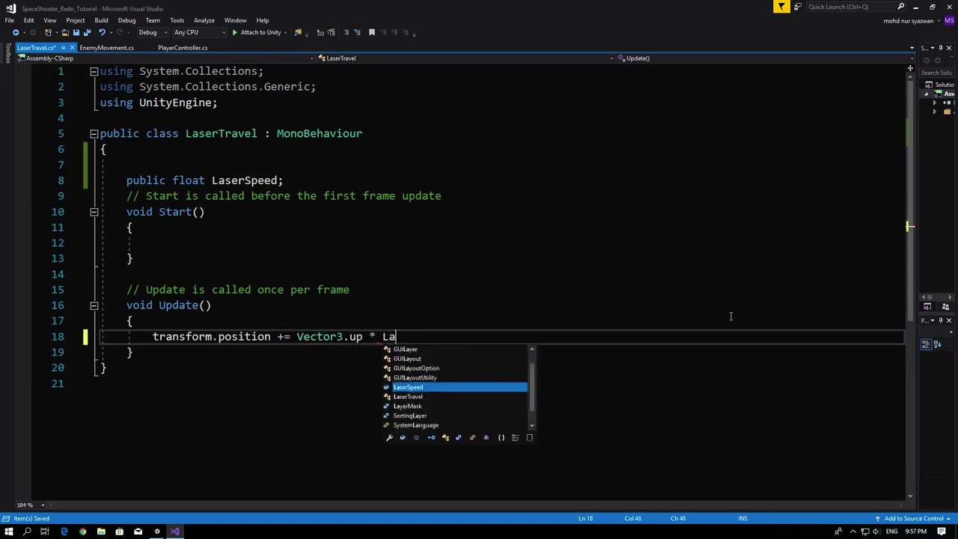
pyautogui.write('ser')
pyautogui.press('Tab')
pyautogui.write('*')
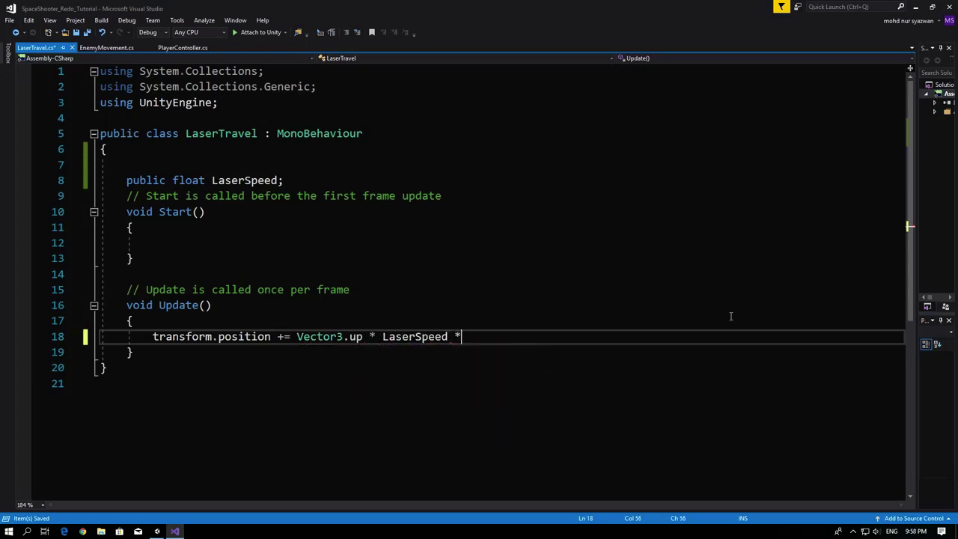
pyautogui.write(' Time.d')
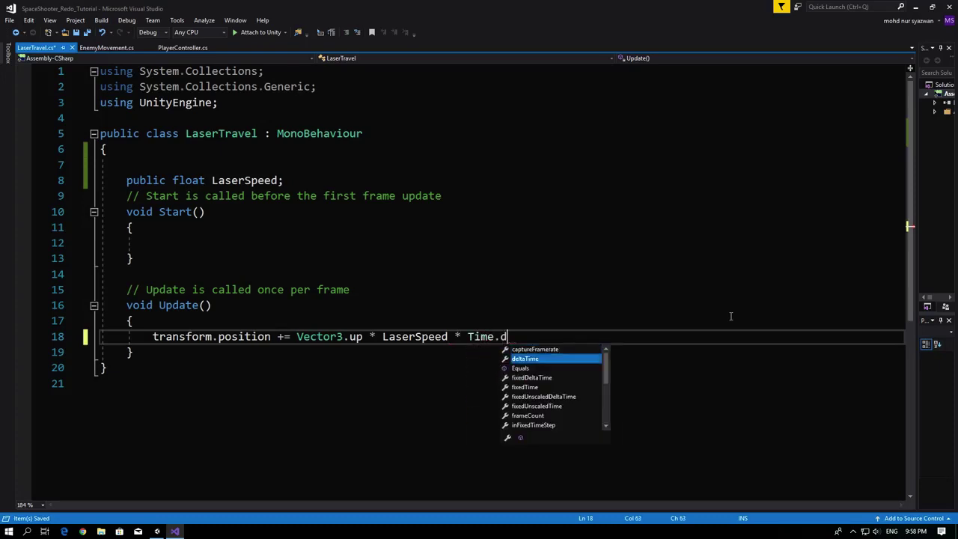
pyautogui.press('Tab')
pyautogui.write(';')
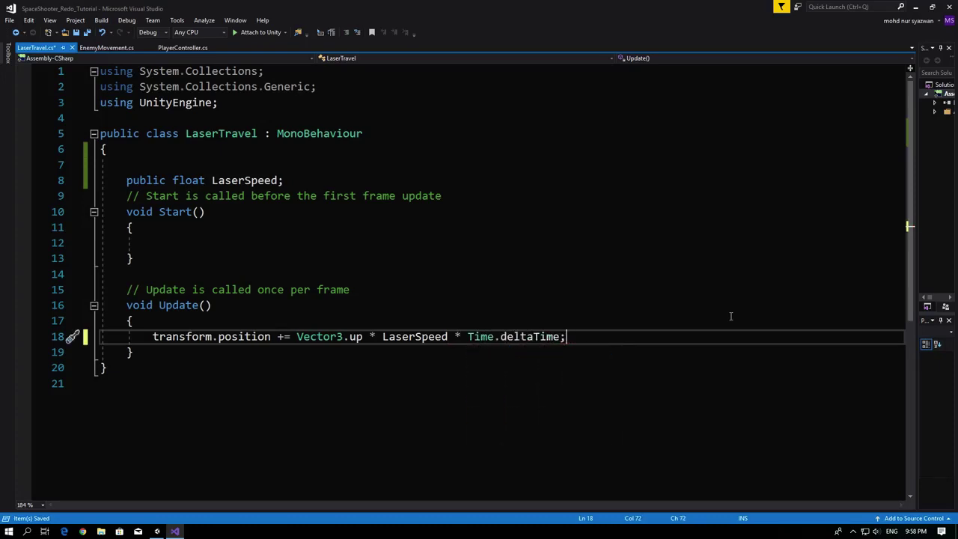
pyautogui.hotkey('ctrl', 's')
# - Back in Unity, run a quick test of the game and stop it
pyautogui.click(914, 7)
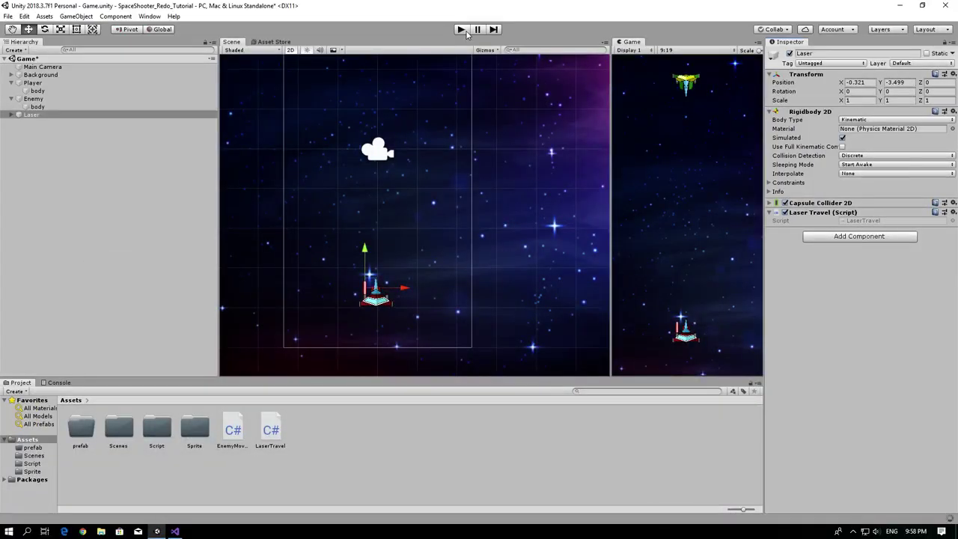
pyautogui.click(461, 30)
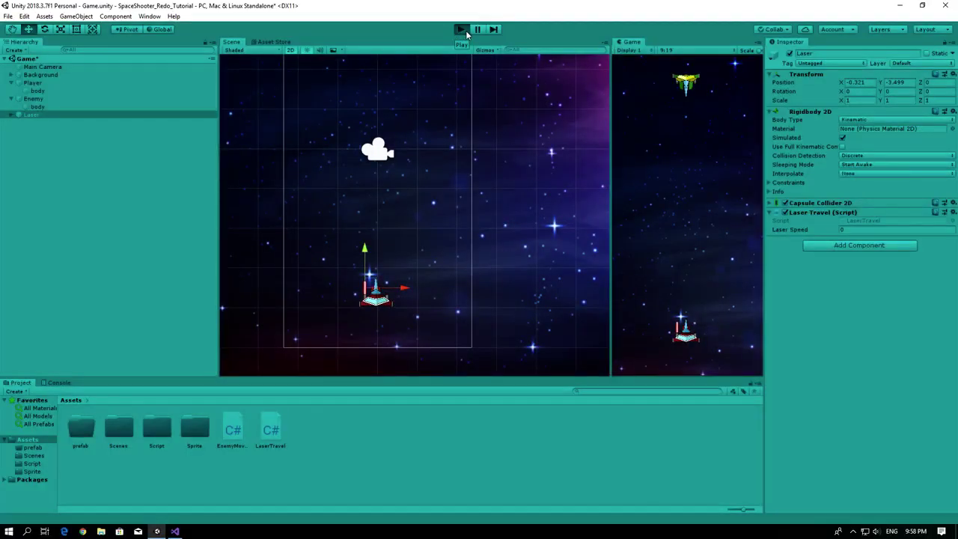
pyautogui.click(462, 30)
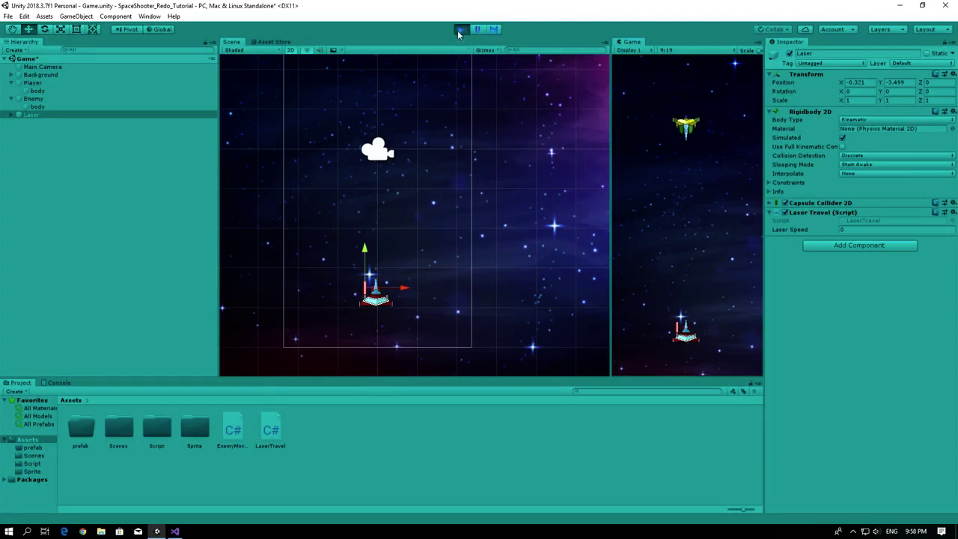
# - Set the Laser's Laser Speed to 10, test it flying upward, then deselect it
pyautogui.click(853, 229)
pyautogui.write('10')
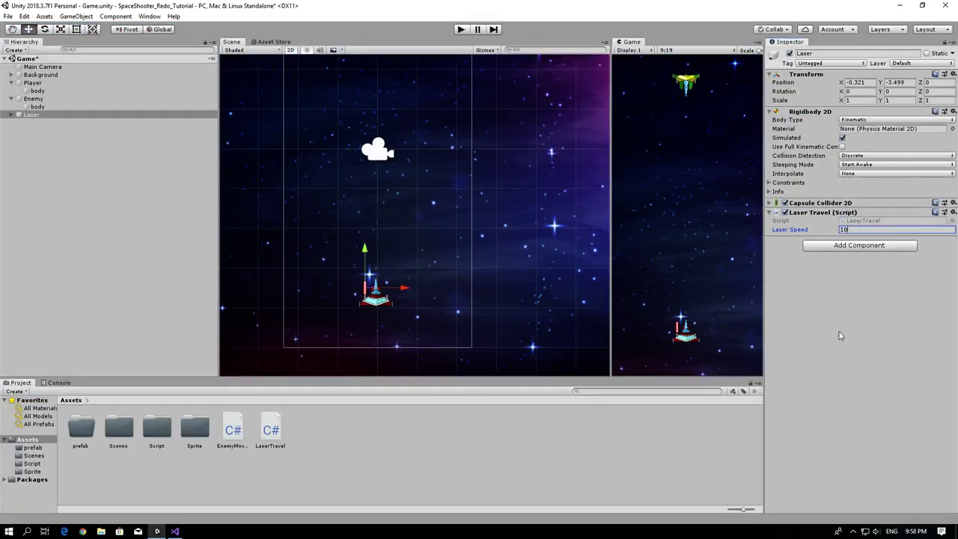
pyautogui.press('Return')
pyautogui.click(459, 30)
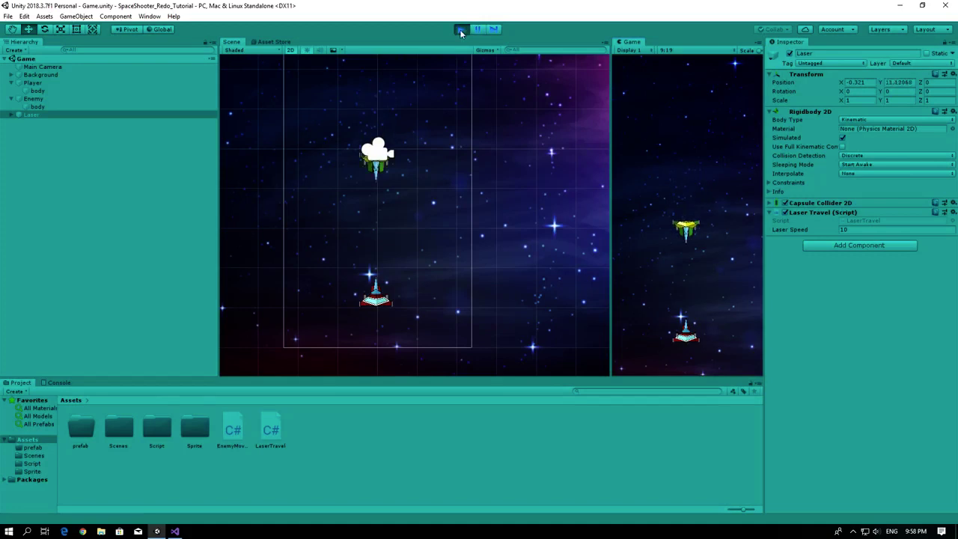
pyautogui.click(459, 30)
pyautogui.click(58, 125)
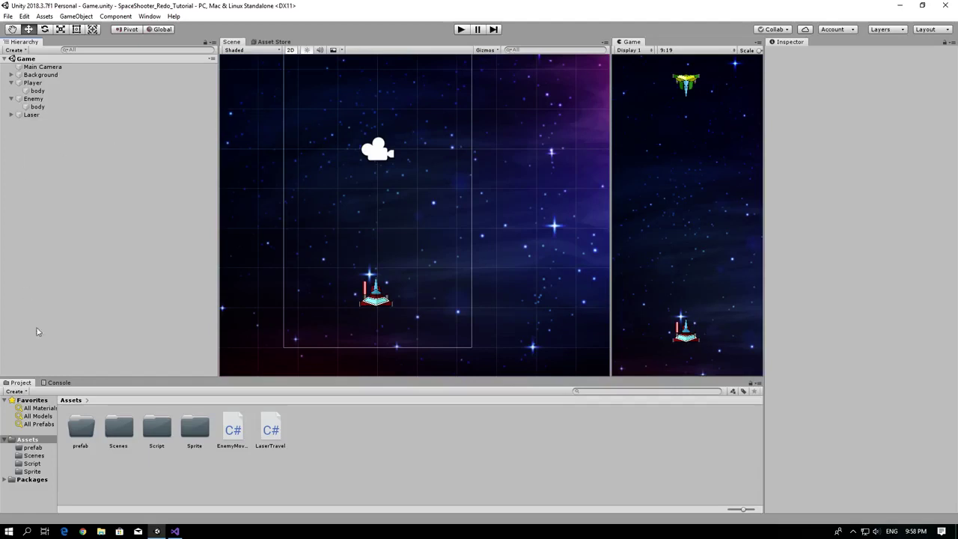
# - Turn the Laser into a prefab in the prefab folder and delete it from the scene
pyautogui.click(26, 450)
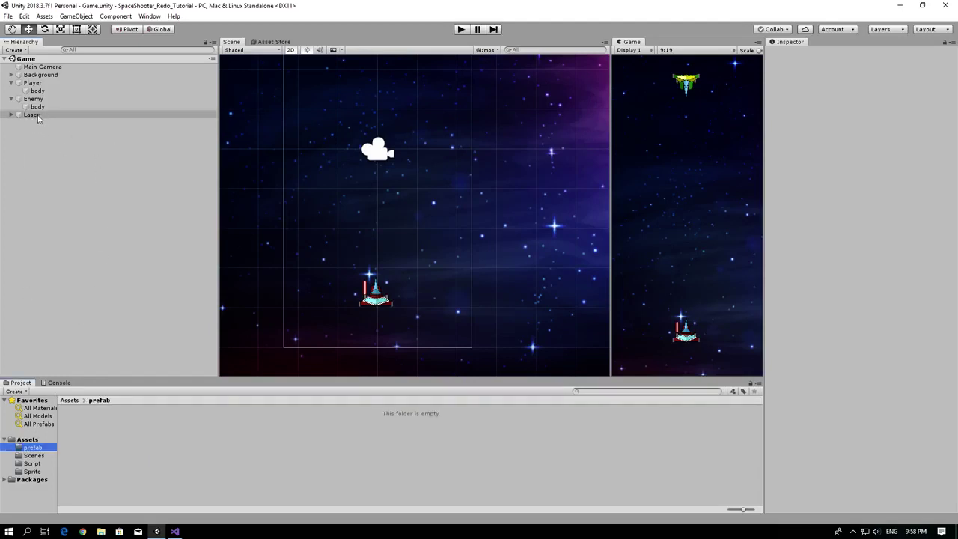
pyautogui.moveTo(38, 118); pyautogui.dragTo(112, 443)
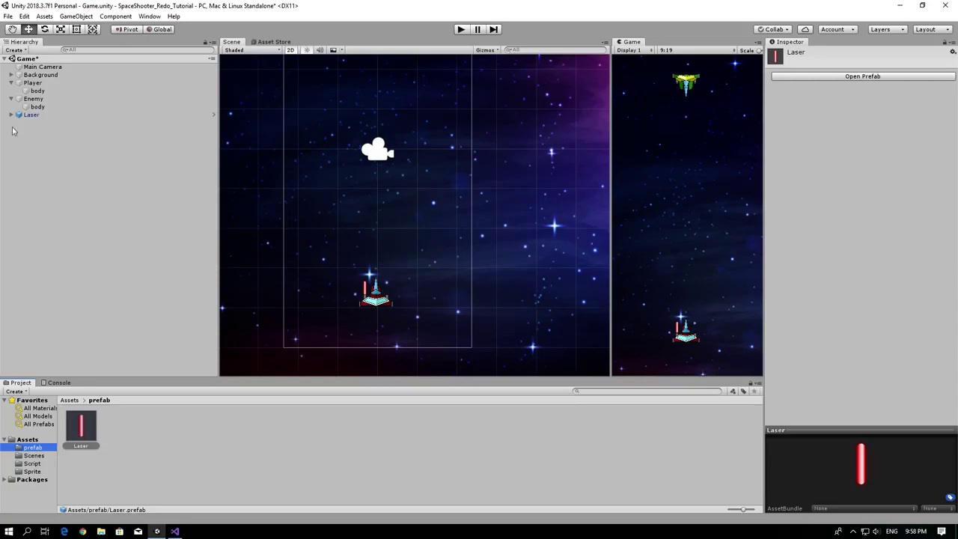
pyautogui.click(150, 115)
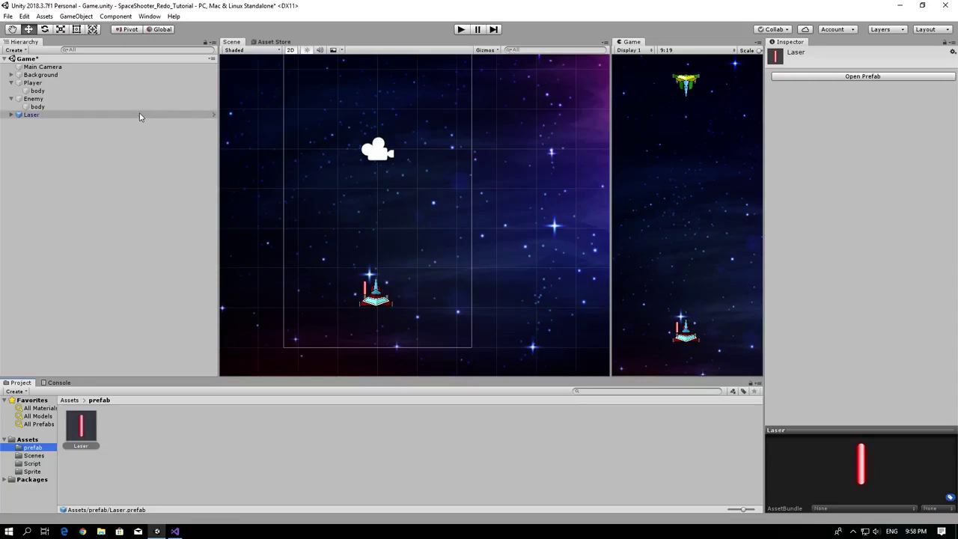
pyautogui.press('Delete')
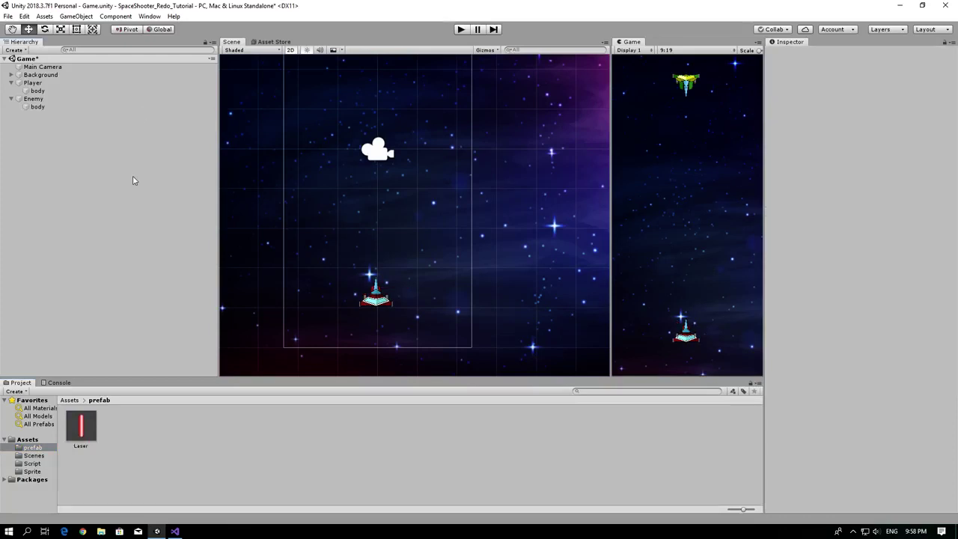
# - Create an empty child object under Player named SpawnerPoint and save the scene
pyautogui.hotkey('ctrl', 's')
pyautogui.click(34, 84)
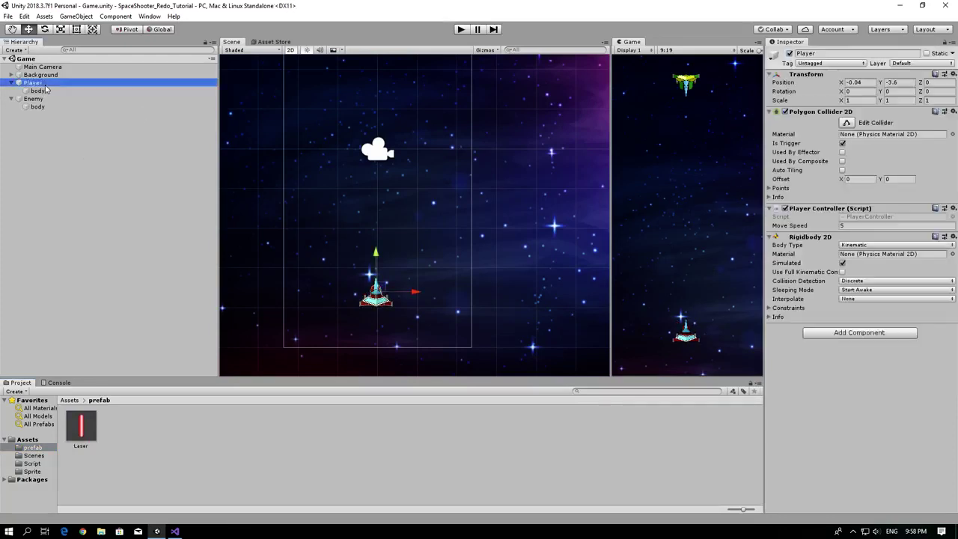
pyautogui.rightClick(34, 83)
pyautogui.click(90, 155)
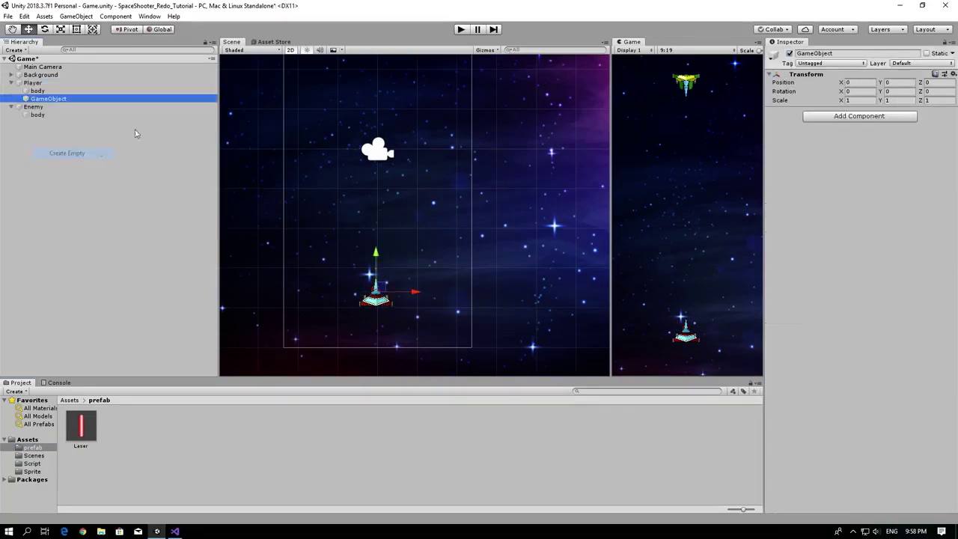
pyautogui.click(870, 53)
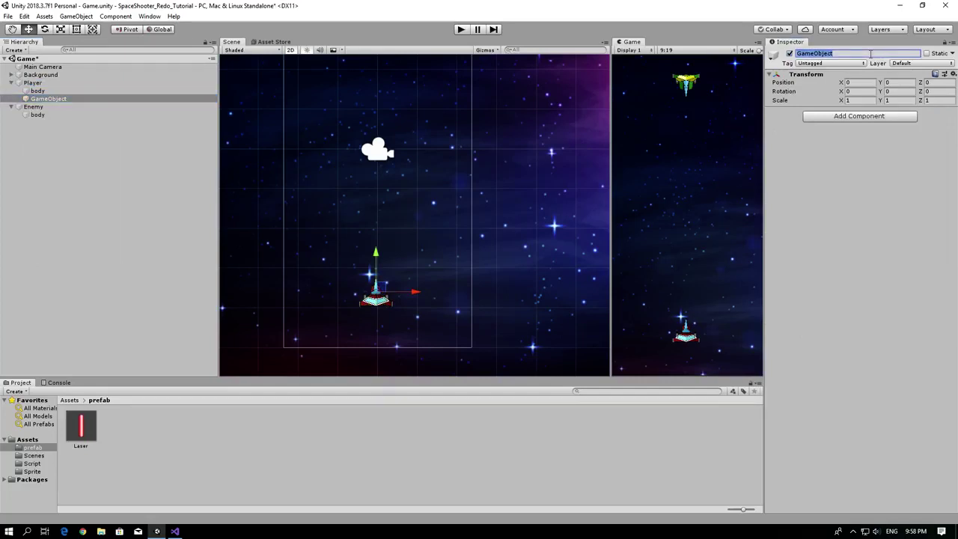
pyautogui.write('SpawnerPoi')
pyautogui.write('nt')
pyautogui.press('Return')
pyautogui.hotkey('ctrl', 's')
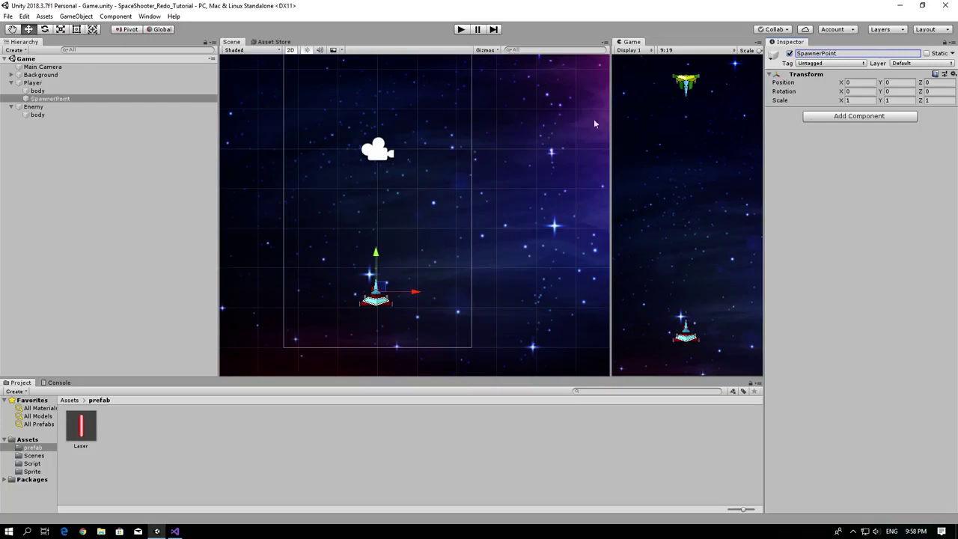
# - Add a new Spawner script component to SpawnerPoint and open it in Visual Studio
pyautogui.click(854, 117)
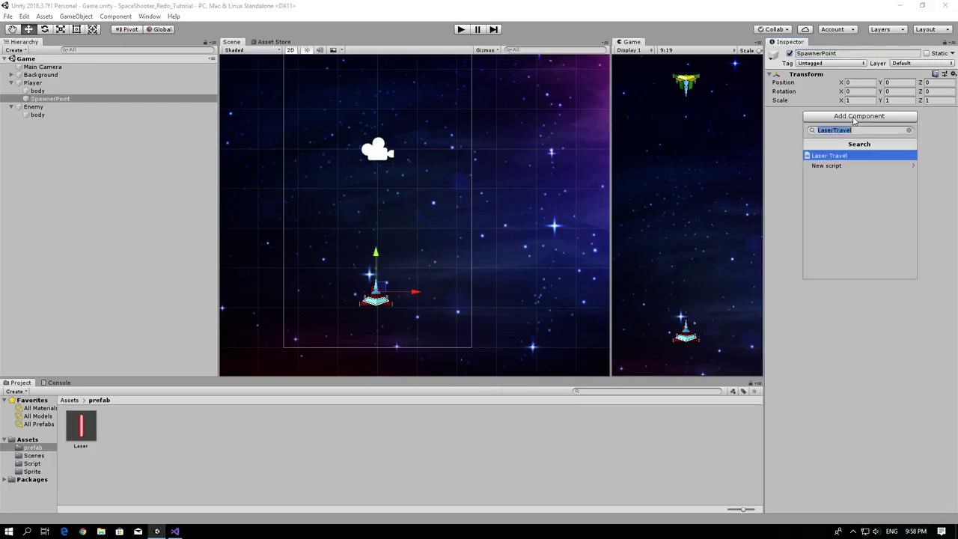
pyautogui.write('Spawner')
pyautogui.press('Return')
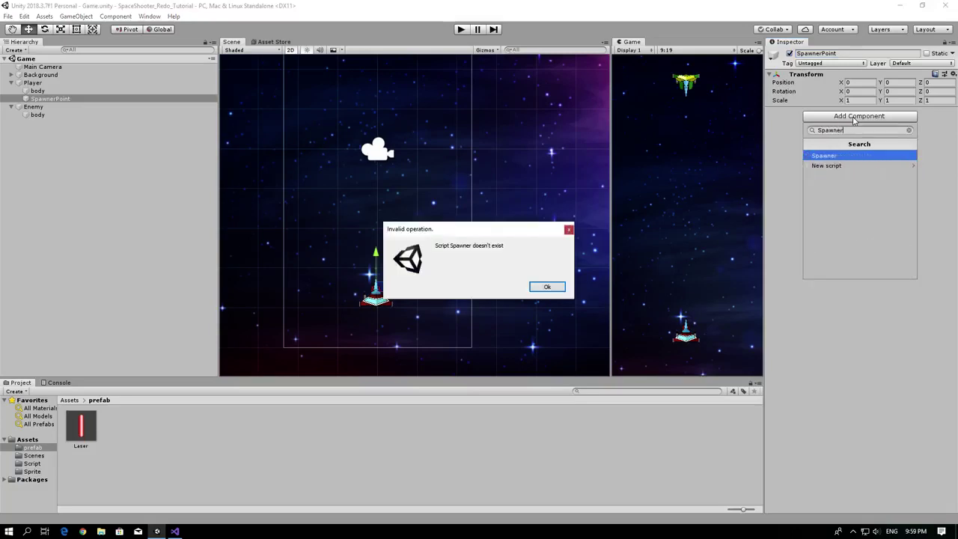
pyautogui.press('Return')
pyautogui.click(854, 118)
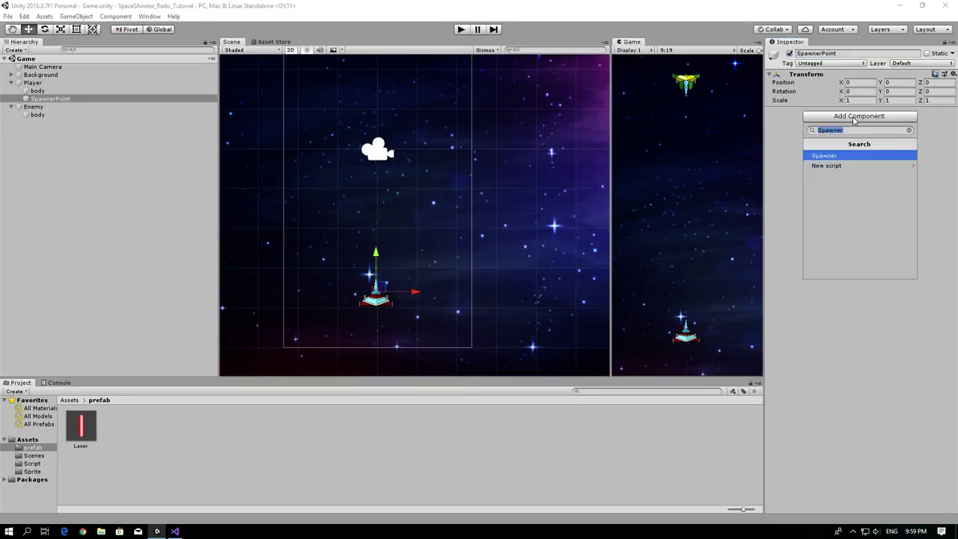
pyautogui.press('Down')
pyautogui.press('Return')
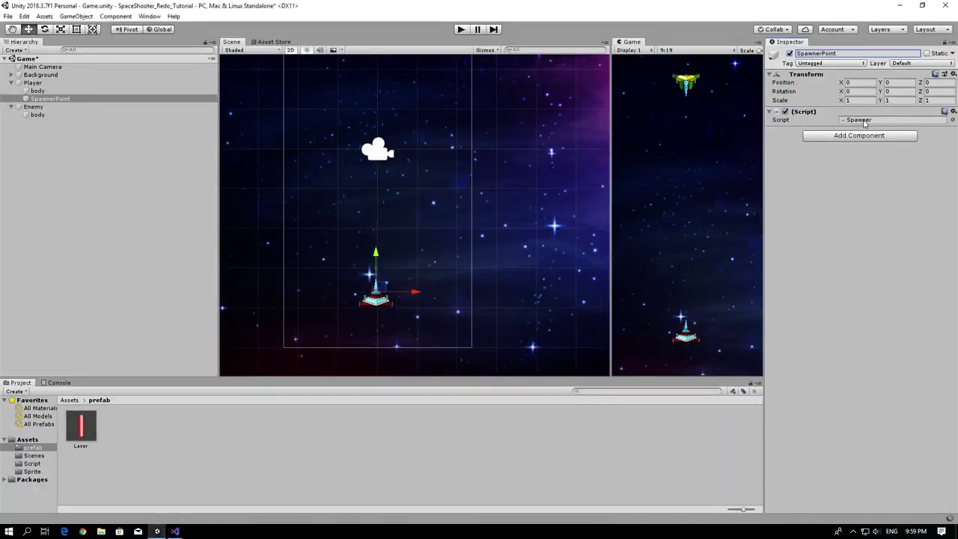
pyautogui.doubleClick(860, 120)
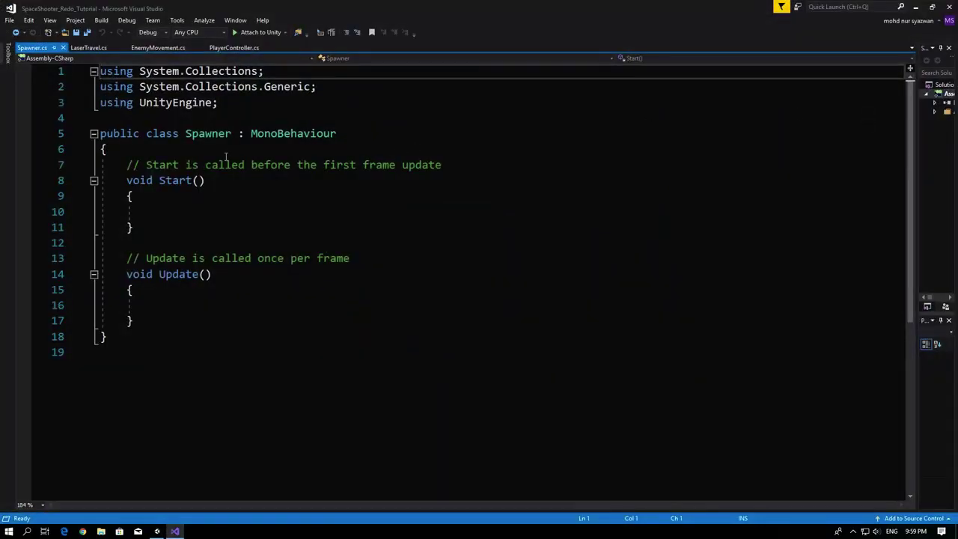
# - Add 'public GameObject LaserPrefab;' at the top of the Spawner class and save
pyautogui.click(225, 154)
pyautogui.press('Return')
pyautogui.press('Return')
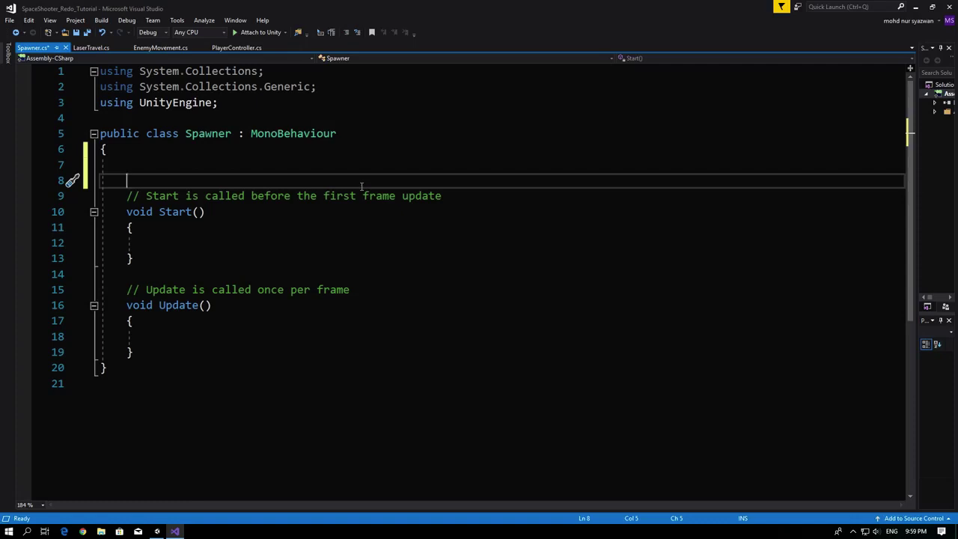
pyautogui.write('p')
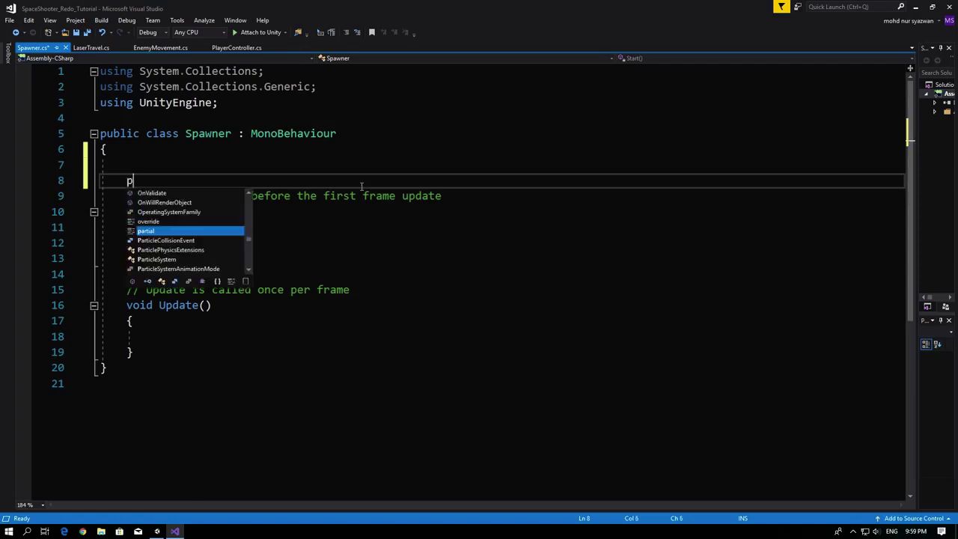
pyautogui.write('ublic ')
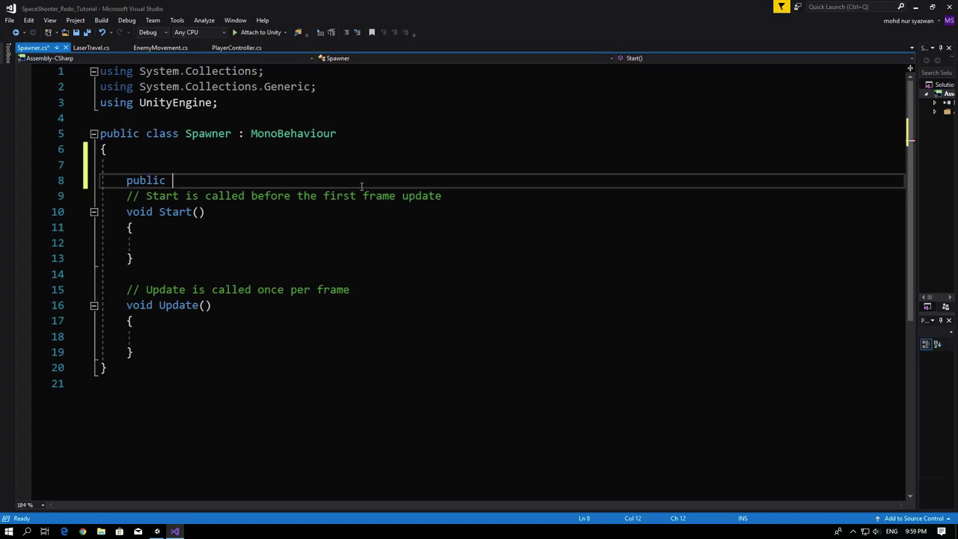
pyautogui.write('Ga')
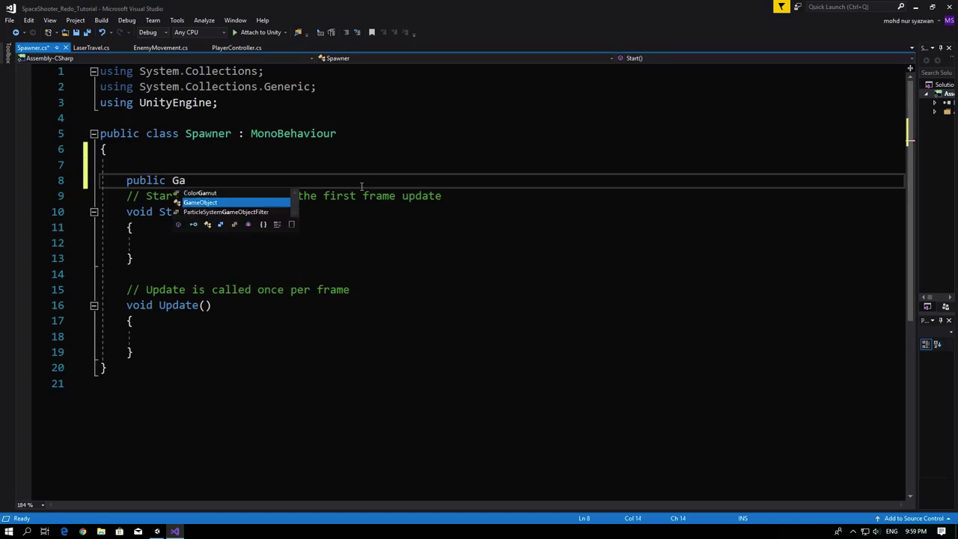
pyautogui.write('me')
pyautogui.press('Tab')
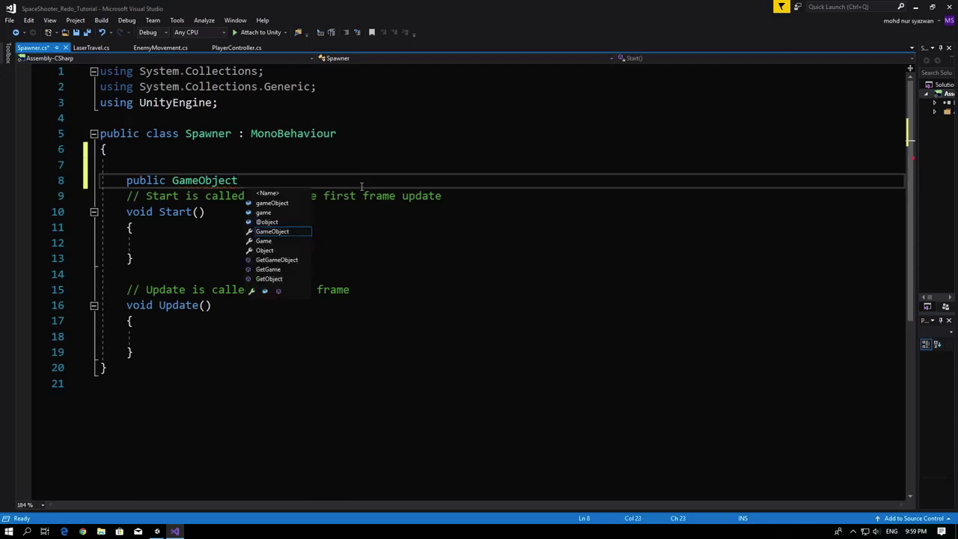
pyautogui.write('Laswer')
pyautogui.press('BackSpace')
pyautogui.press('BackSpace')
pyautogui.press('BackSpace')
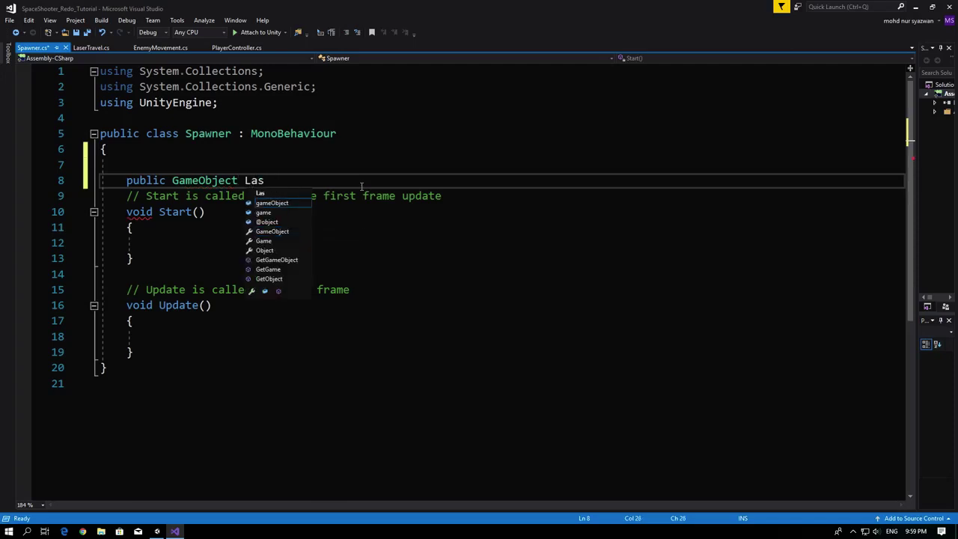
pyautogui.write('erPrefab')
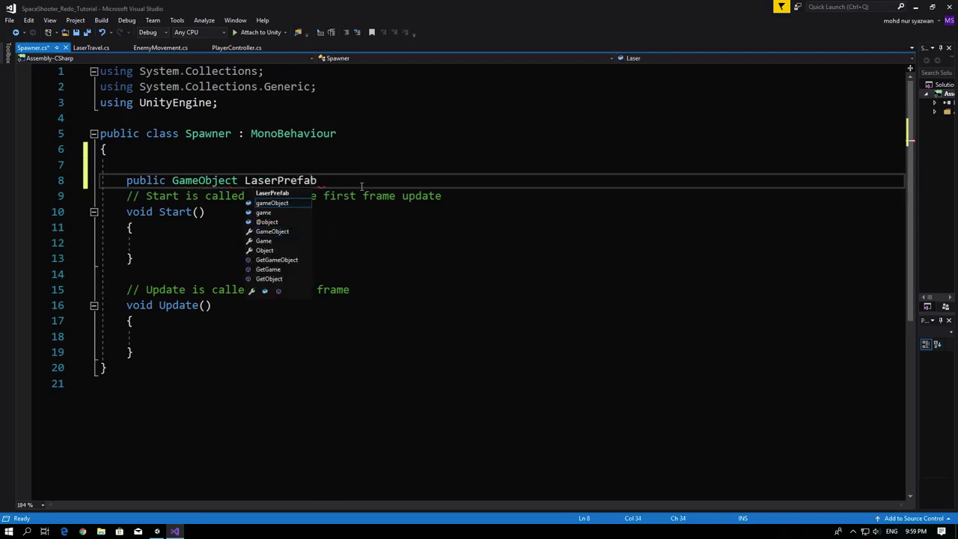
pyautogui.write(';')
pyautogui.hotkey('ctrl', 's')
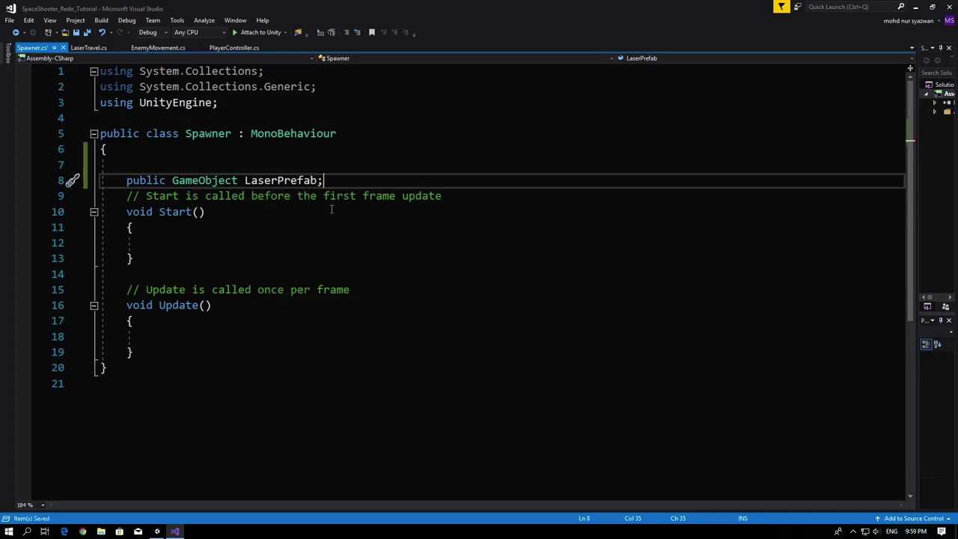
# - Add a new public void LaserSpawner() method below Update
pyautogui.click(138, 345)
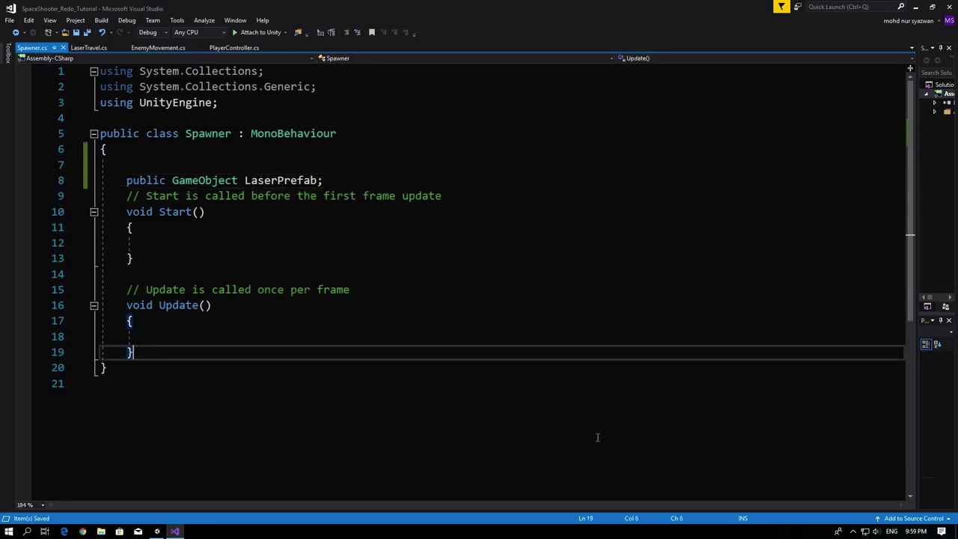
pyautogui.press('Return')
pyautogui.press('Return')
pyautogui.press('Return')
pyautogui.press('Up')
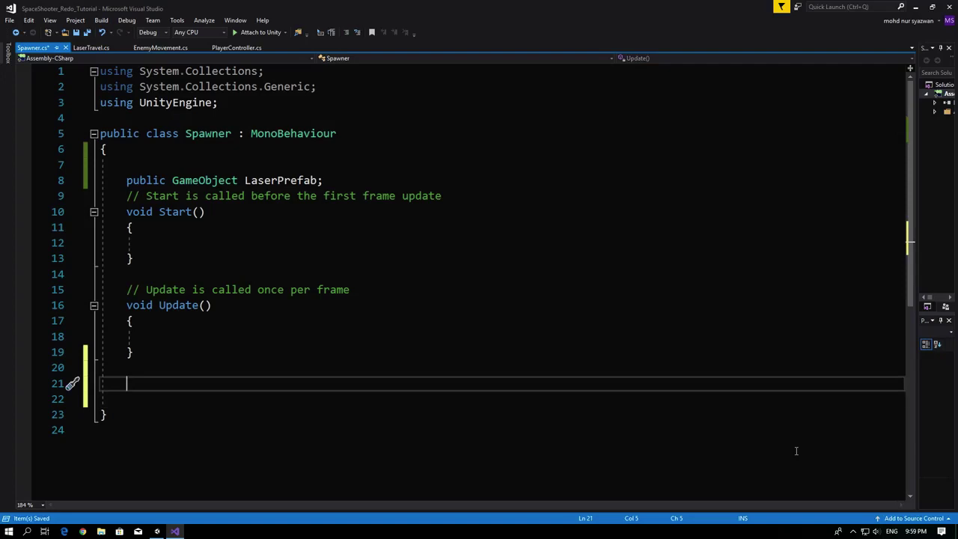
pyautogui.write('public voi')
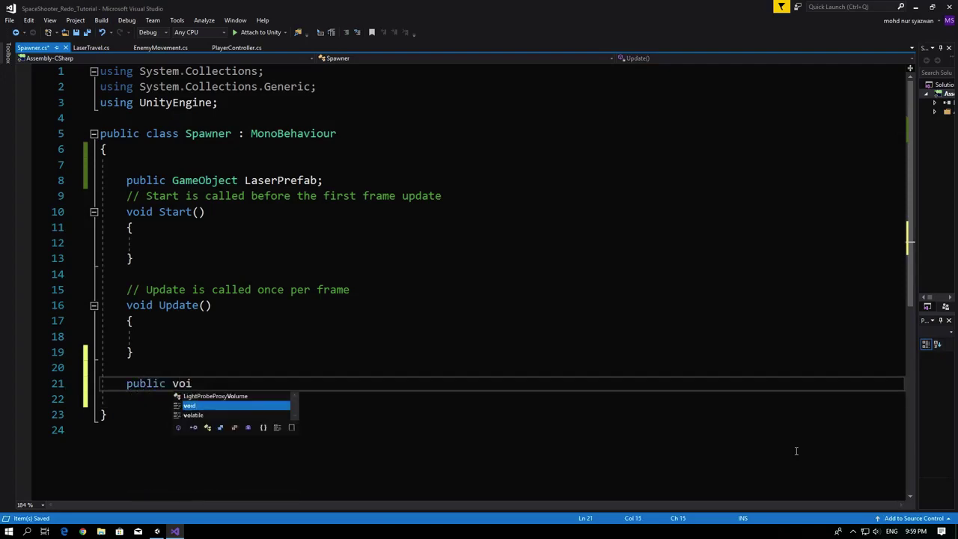
pyautogui.write('d L')
pyautogui.write('as')
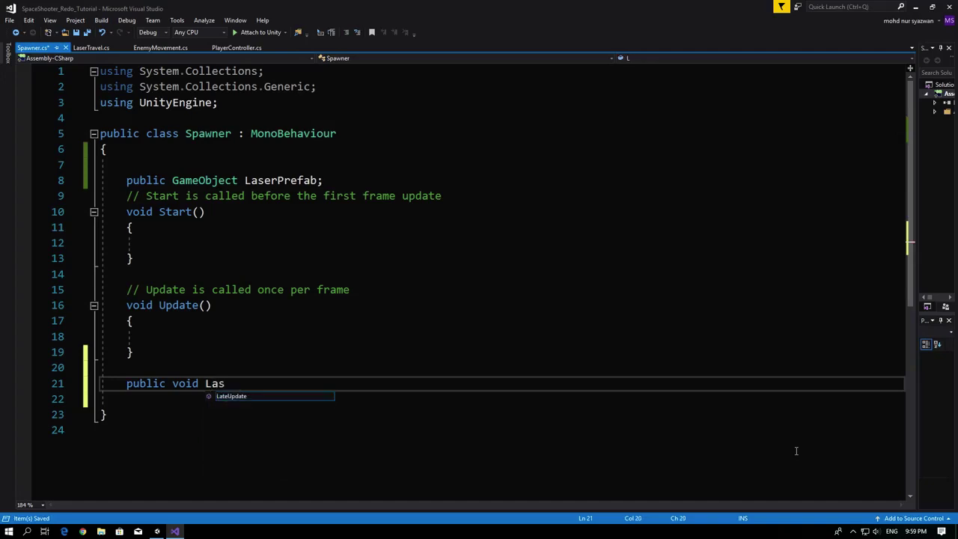
pyautogui.write('erSpawner')
pyautogui.write('()')
pyautogui.press('Return')
pyautogui.write('{')
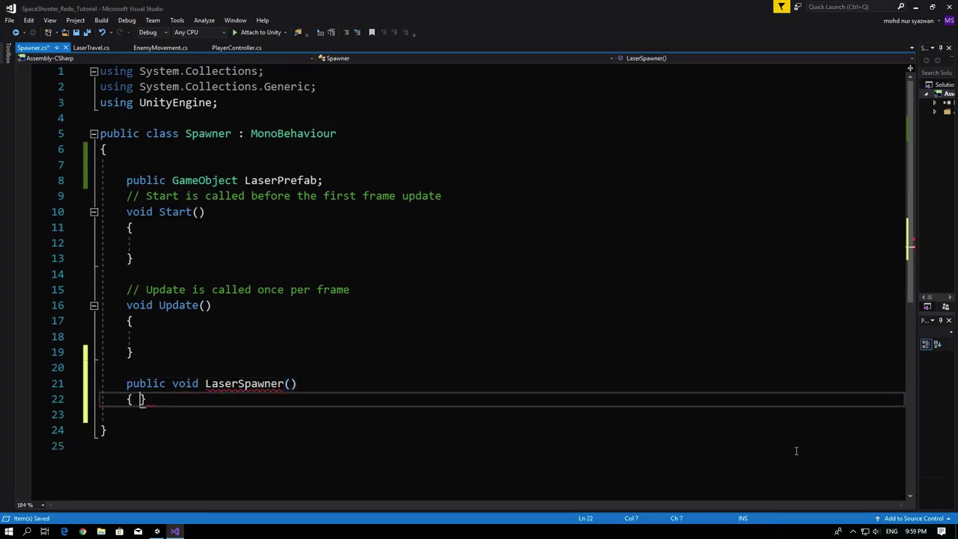
pyautogui.press('Return')
# - Inside LaserSpawner, add an empty if (Input.GetKeyDown(KeyCode.Space)) block
pyautogui.scroll(-2, 494, 416)
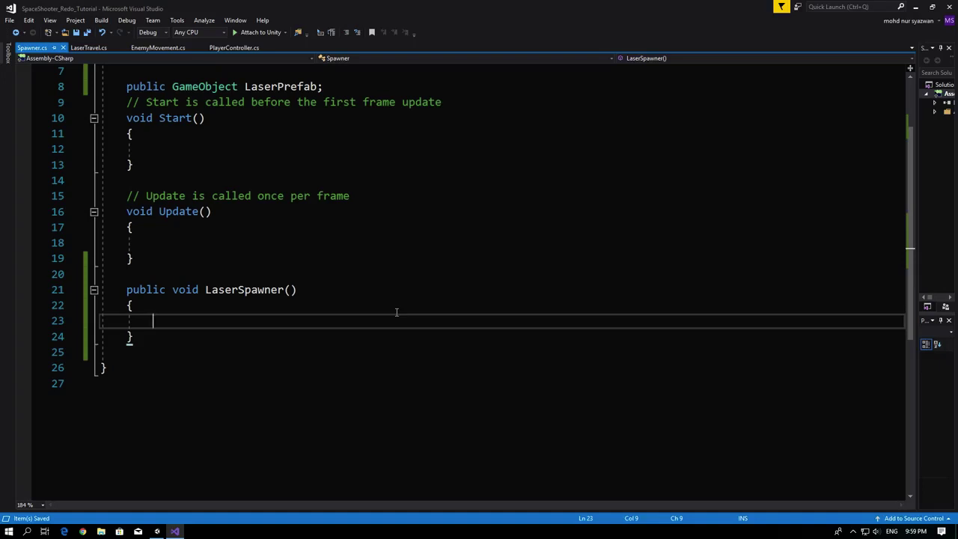
pyautogui.write('if(I')
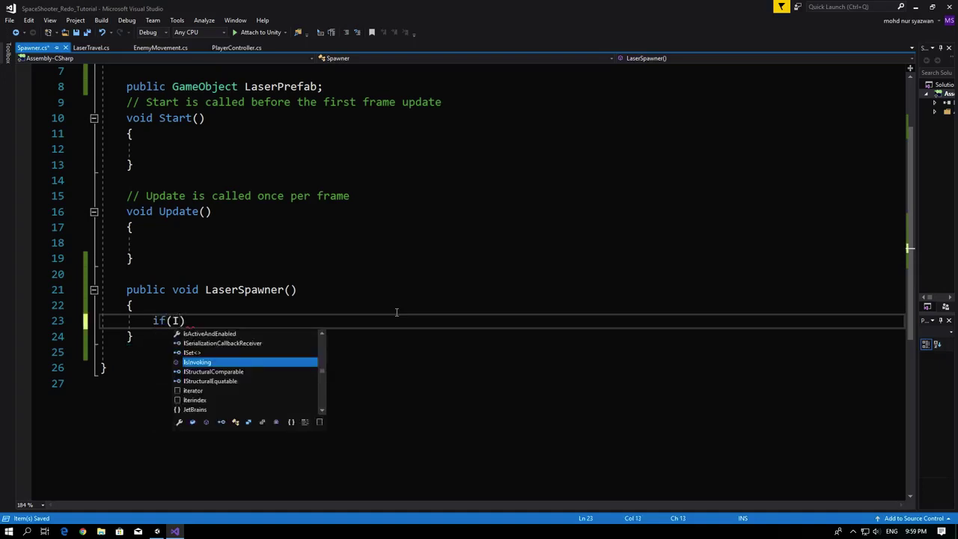
pyautogui.write('nput.')
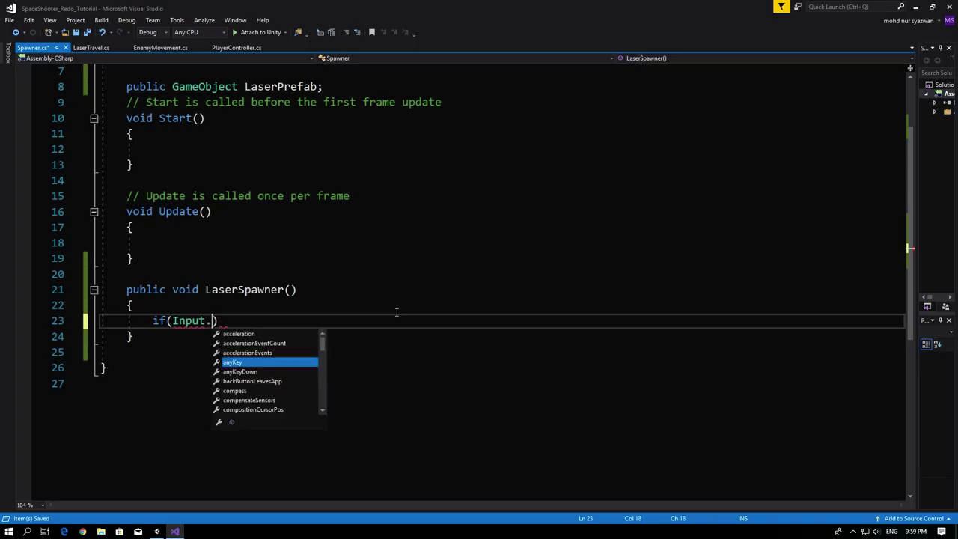
pyautogui.write('get')
pyautogui.press('Down')
pyautogui.press('Down')
pyautogui.press('Down')
pyautogui.press('Down')
pyautogui.press('Down')
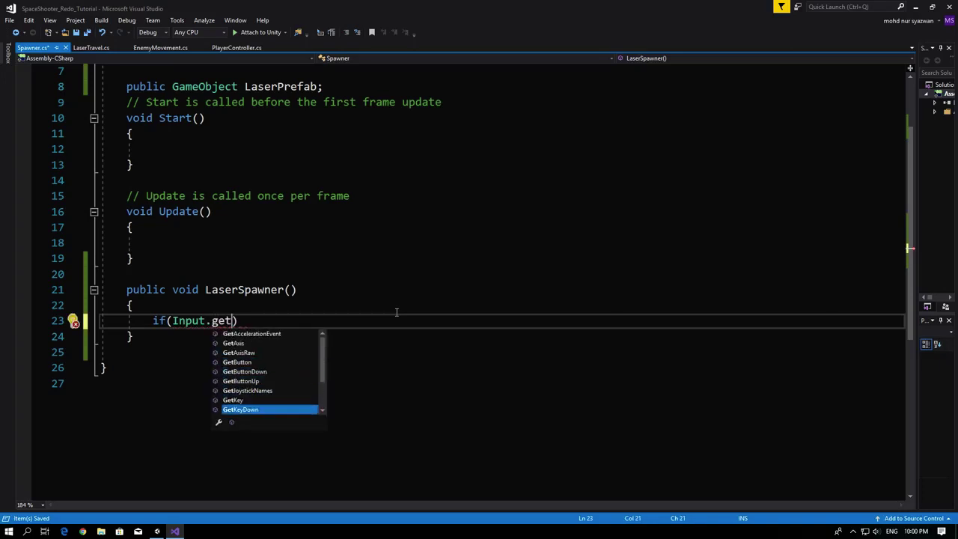
pyautogui.press('Tab')
pyautogui.write('(key')
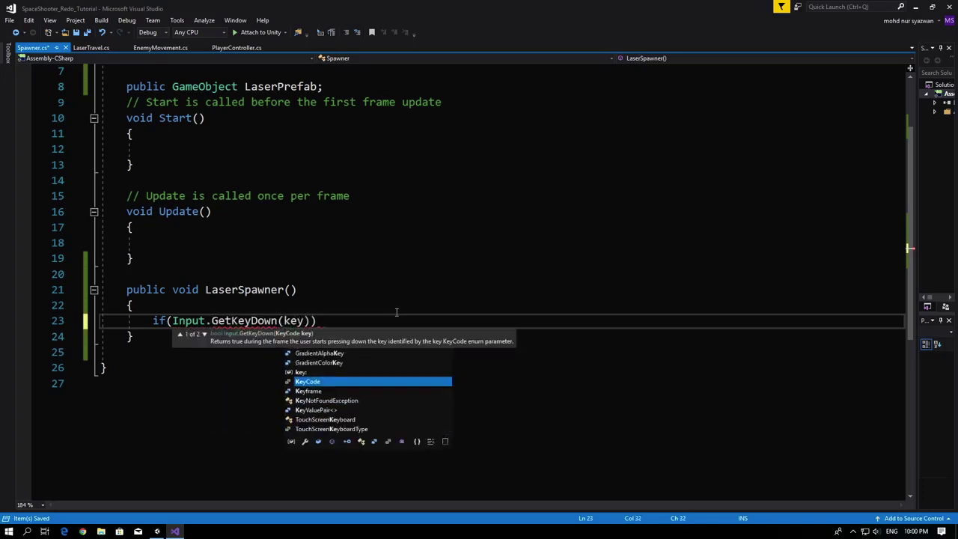
pyautogui.press('Down')
pyautogui.press('Tab')
pyautogui.write('.')
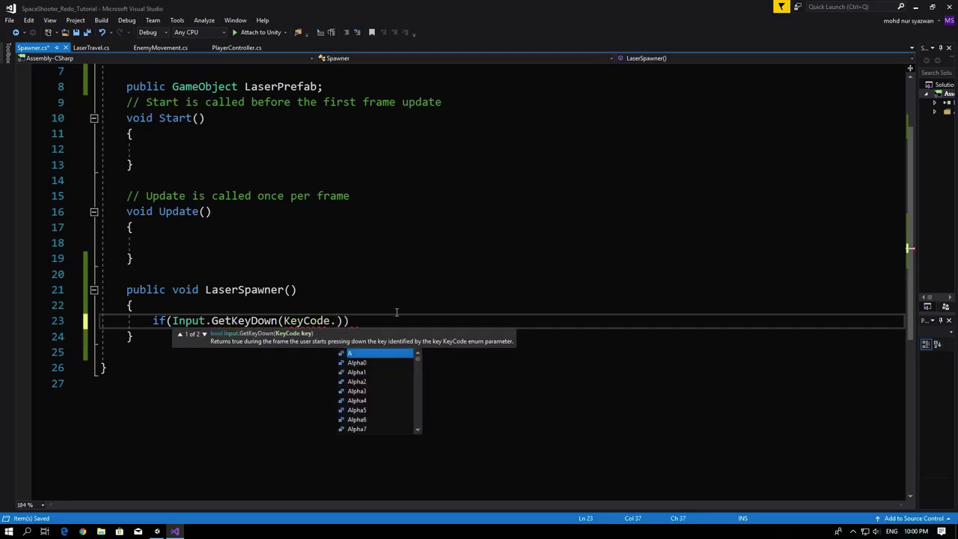
pyautogui.write('spa')
pyautogui.press('Tab')
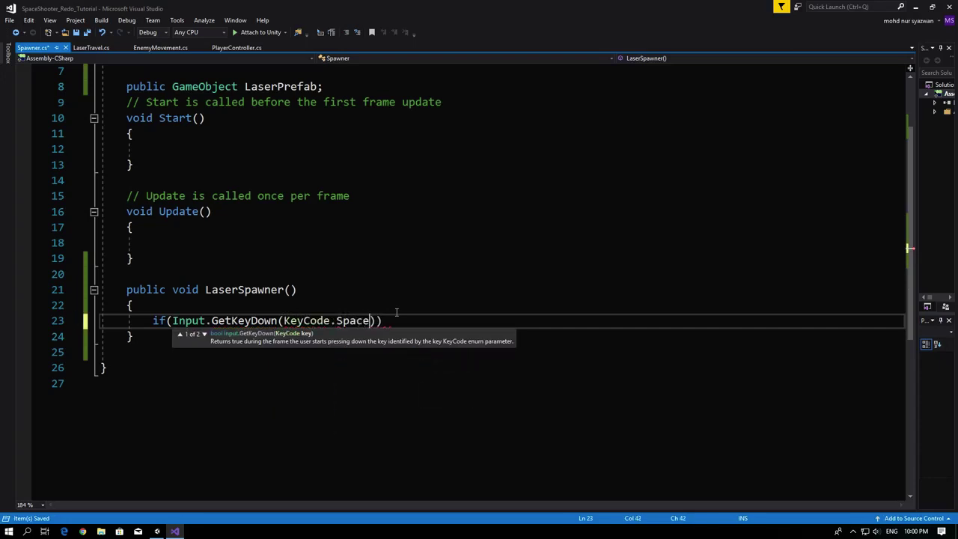
pyautogui.press('End')
pyautogui.press('Return')
pyautogui.write('{')
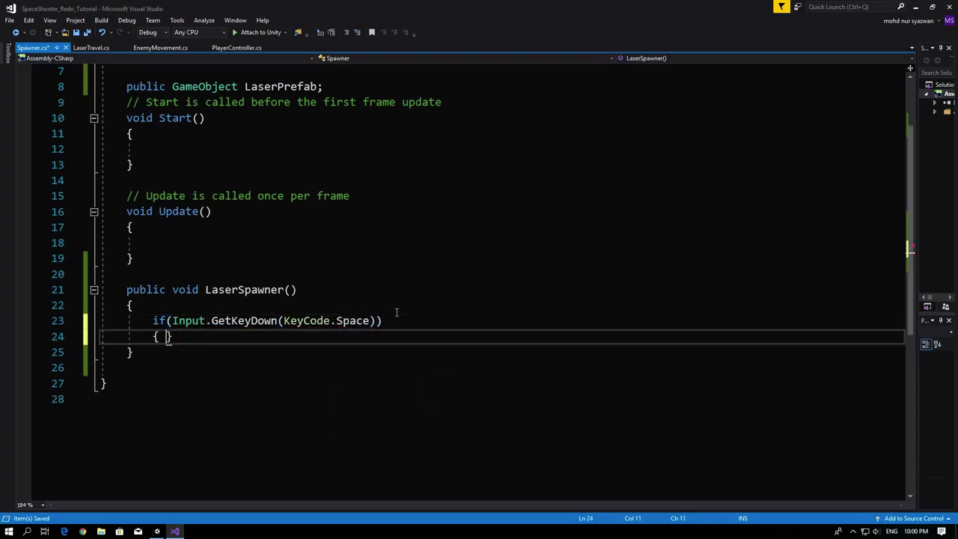
pyautogui.press('Return')
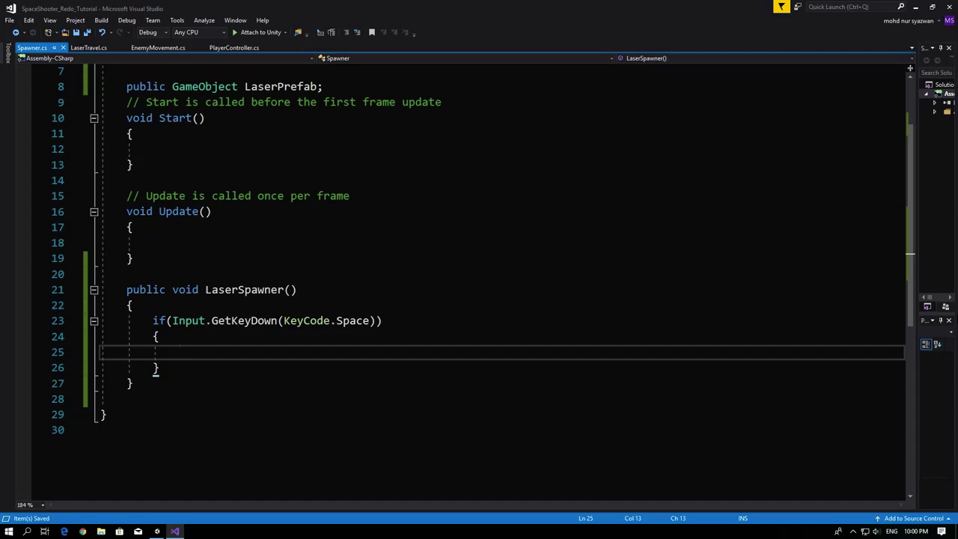
# - In the Space block, call Instantiate(LaserPrefab, transform.position, transform.rotation) and save
pyautogui.write('I')
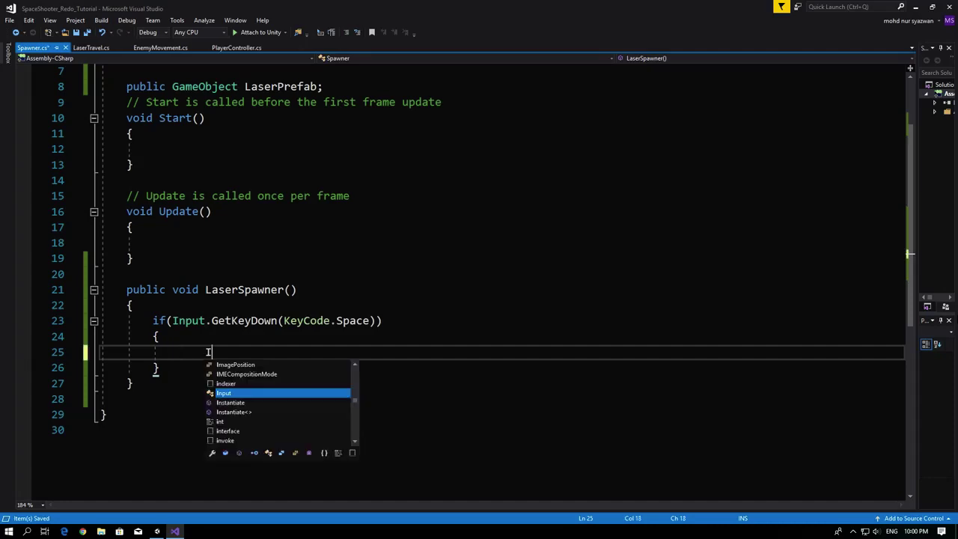
pyautogui.write('nst')
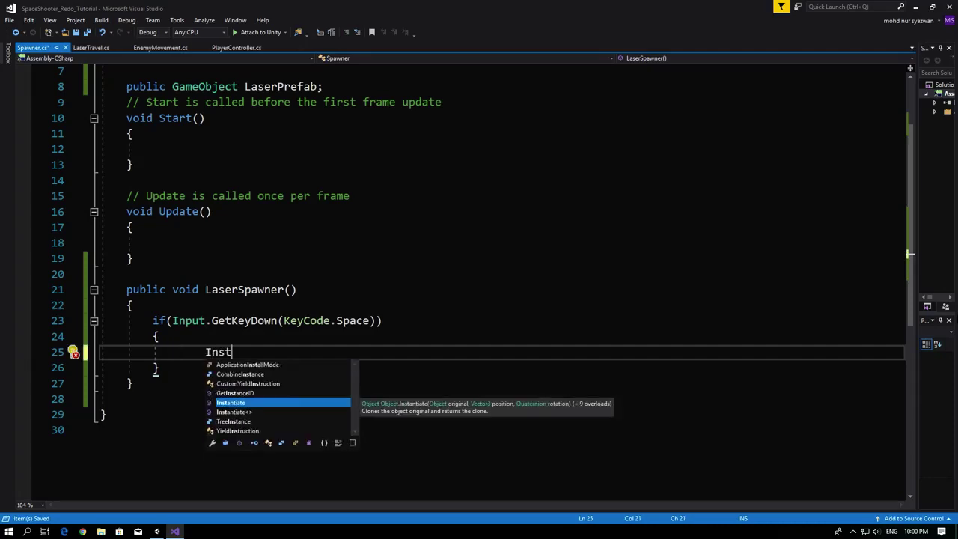
pyautogui.press('Tab')
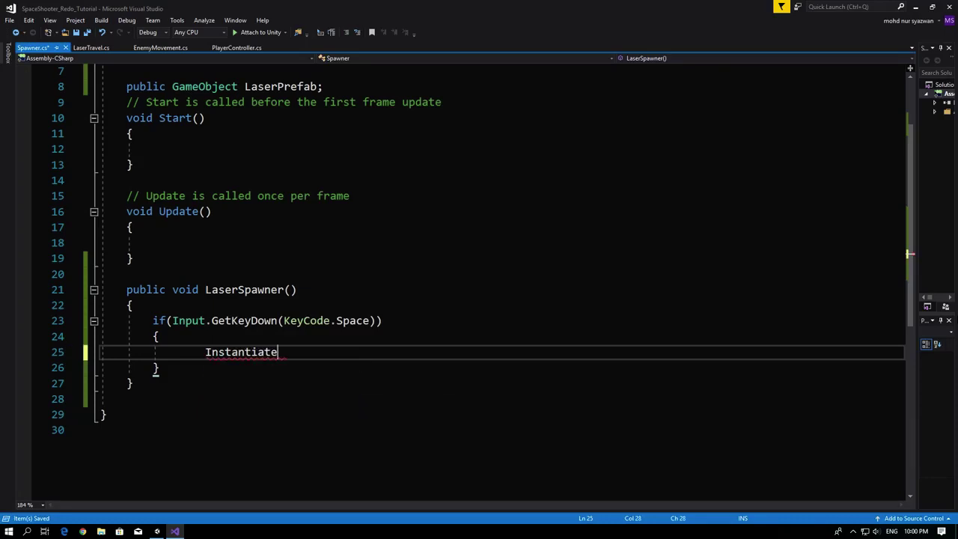
pyautogui.write('(')
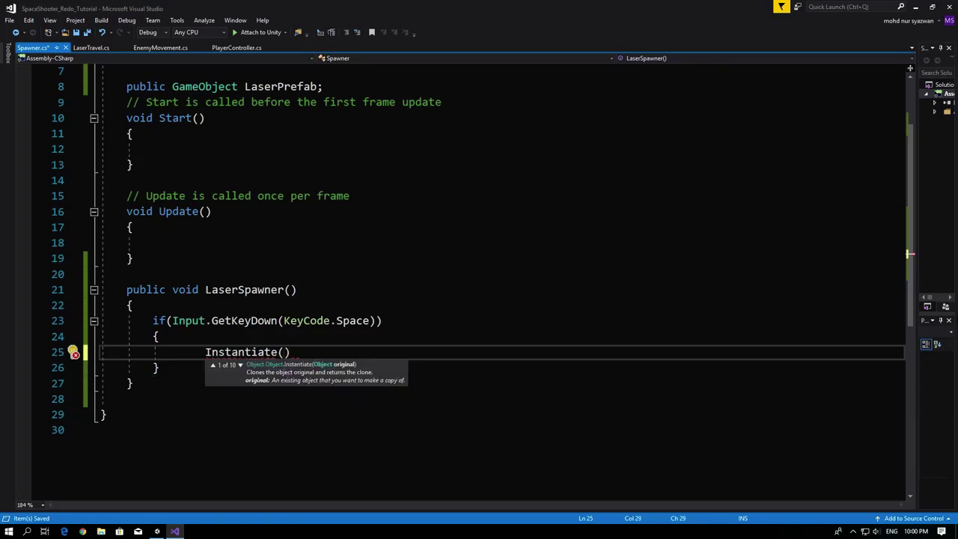
pyautogui.write('Laser')
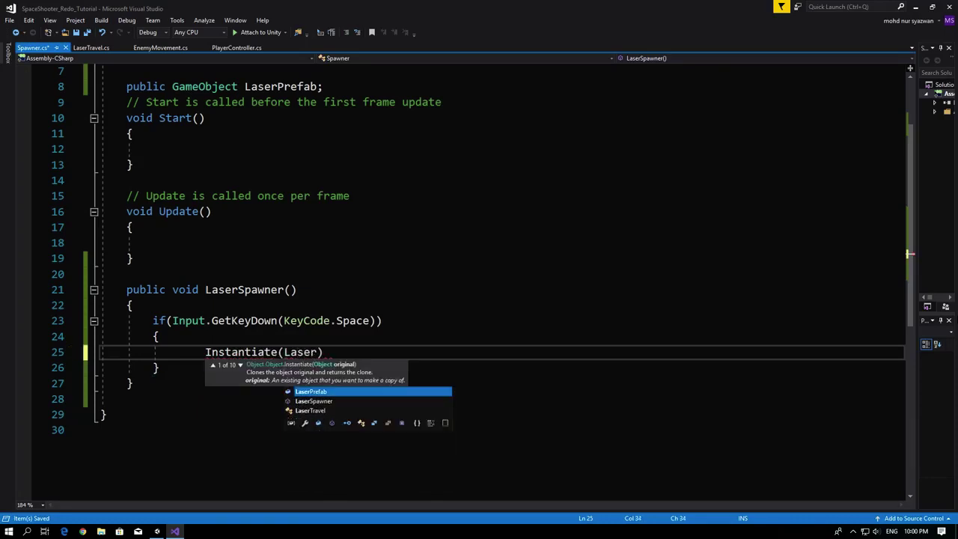
pyautogui.press('Tab')
pyautogui.write(',')
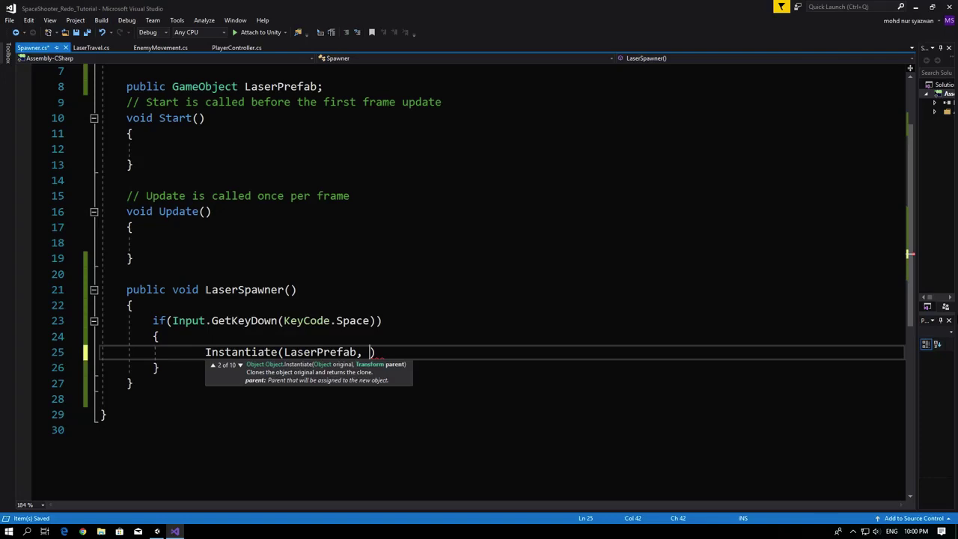
pyautogui.write('transform.p')
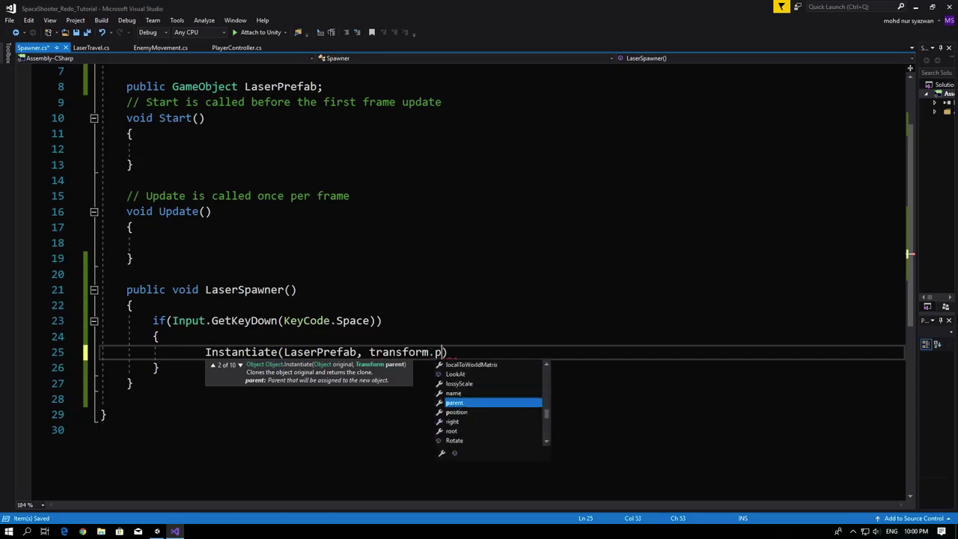
pyautogui.write('osition, ')
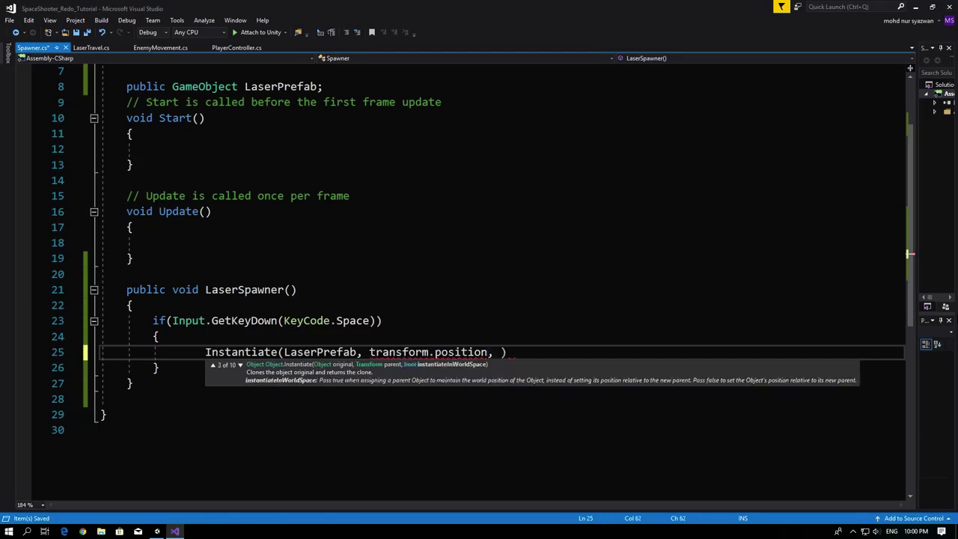
pyautogui.write('transform.')
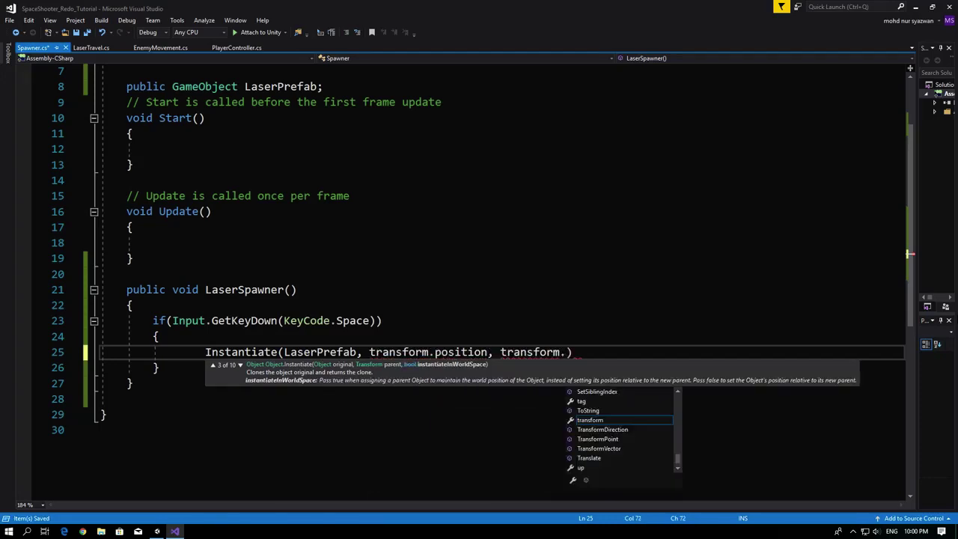
pyautogui.write('rotation)')
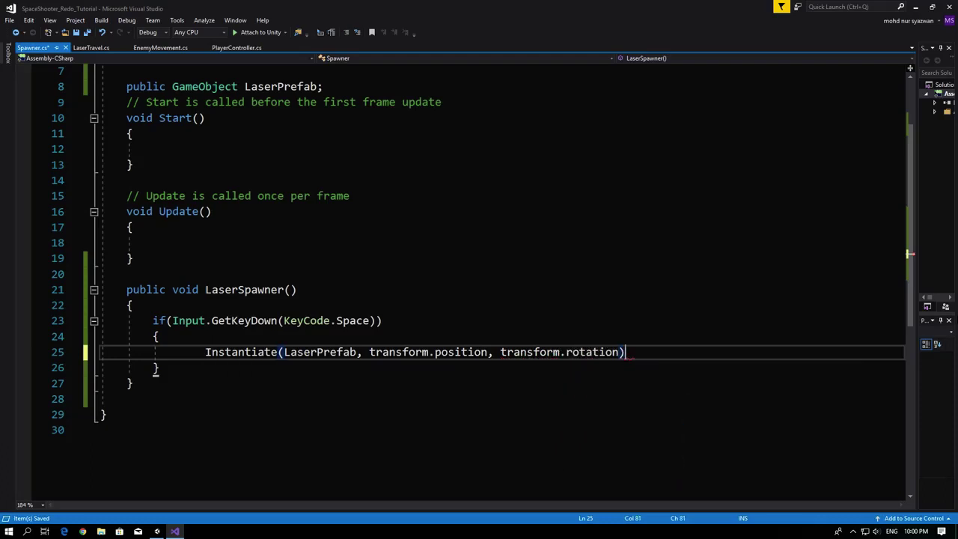
pyautogui.write(';')
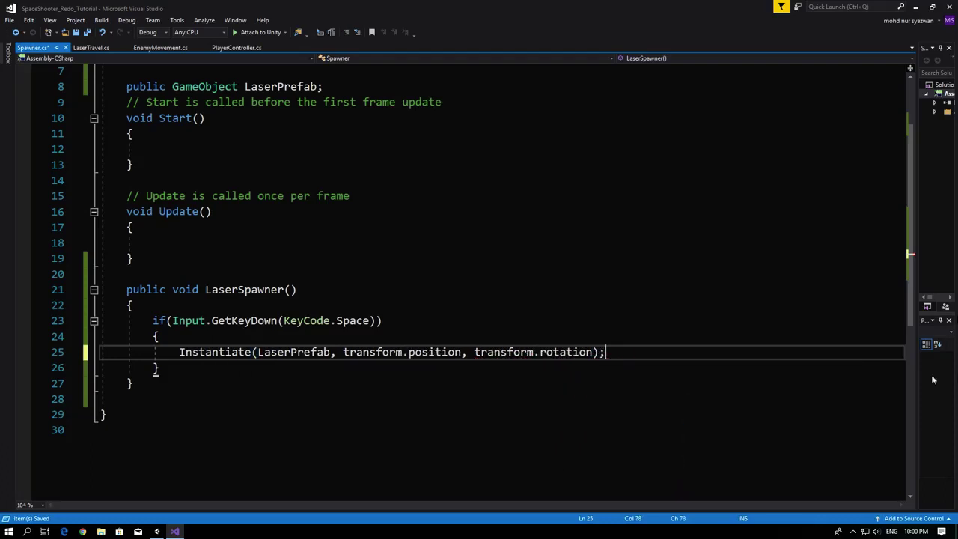
pyautogui.hotkey('ctrl', 's')
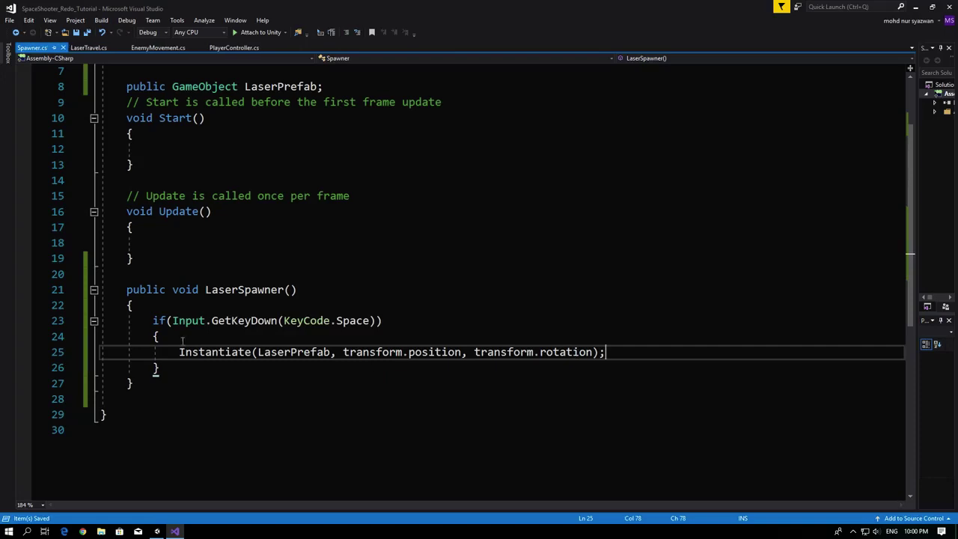
# - Assign that Instantiate result to 'var LaserClone' and save Spawner.cs
pyautogui.press('Home')
pyautogui.write('var ')
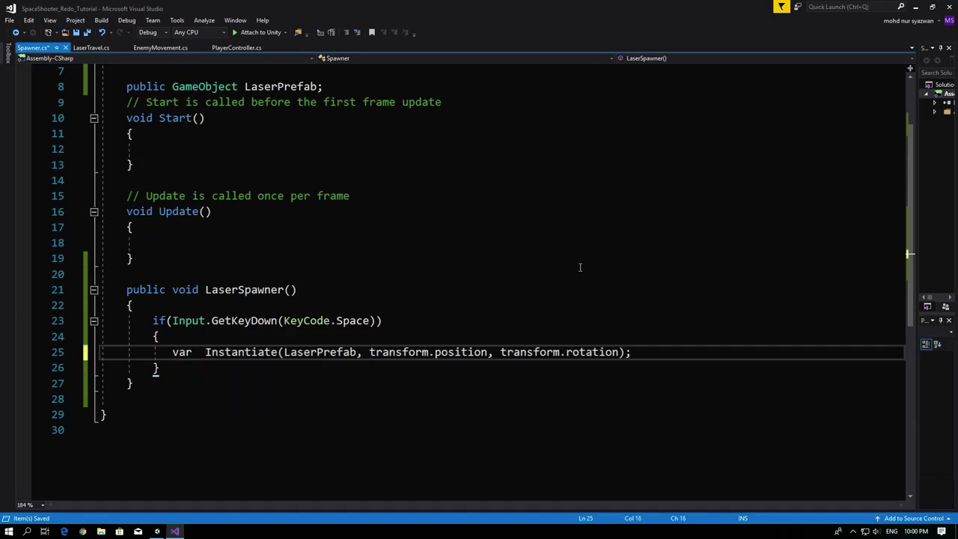
pyautogui.write('Laser')
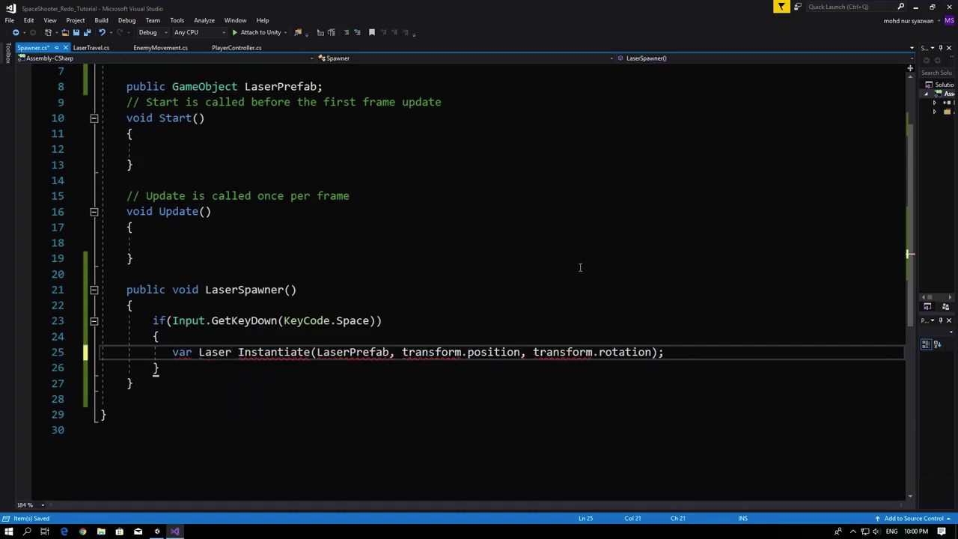
pyautogui.write('Clone =')
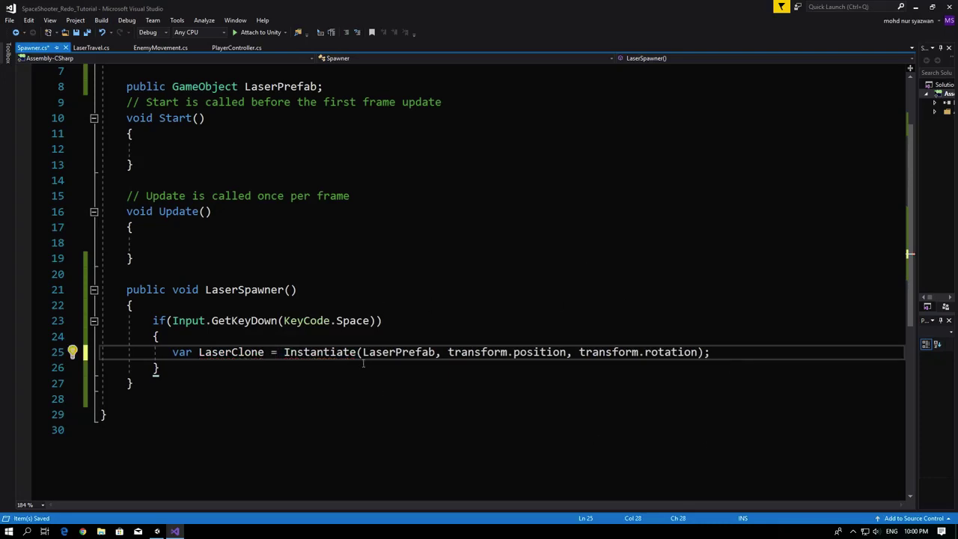
pyautogui.click(738, 353)
pyautogui.hotkey('ctrl', 's')
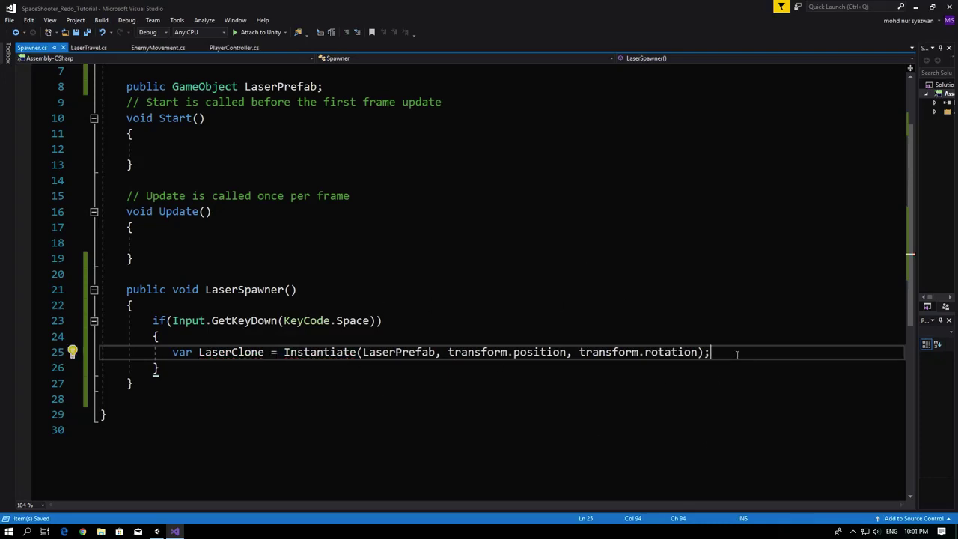
# - Add an 'Instantiate(LaserClone);' line below the LaserClone line, aligned with it
pyautogui.press('Return')
pyautogui.write('Inst')
pyautogui.press('Tab')
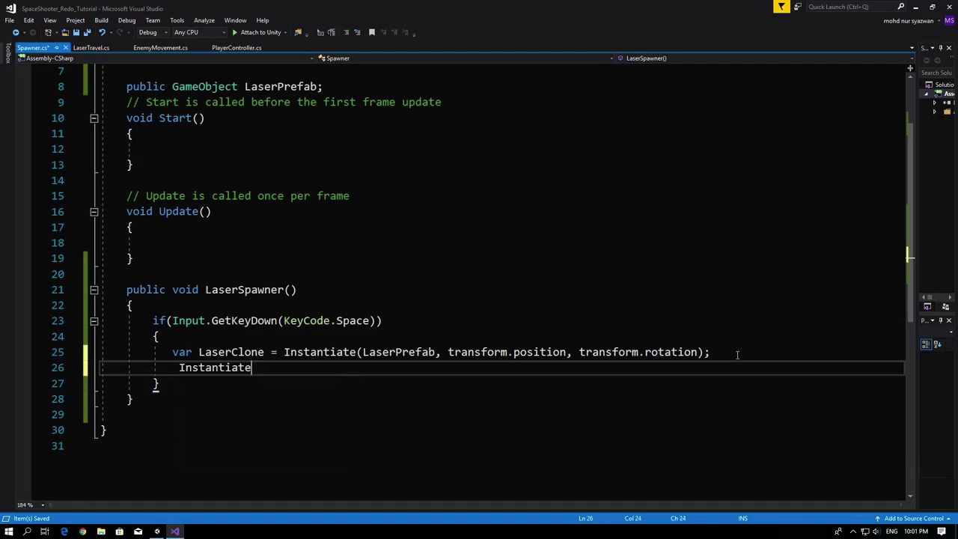
pyautogui.write('(La')
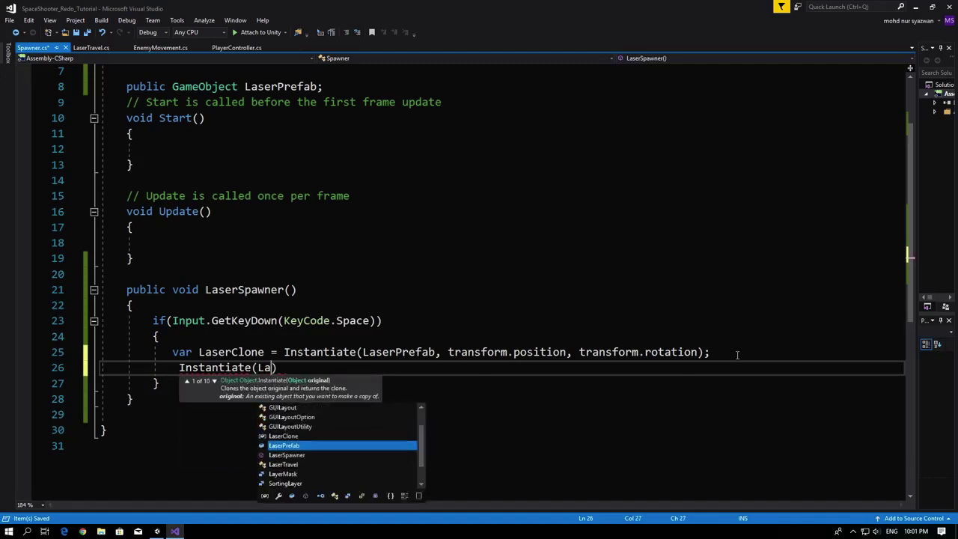
pyautogui.write('erc')
pyautogui.press('Tab')
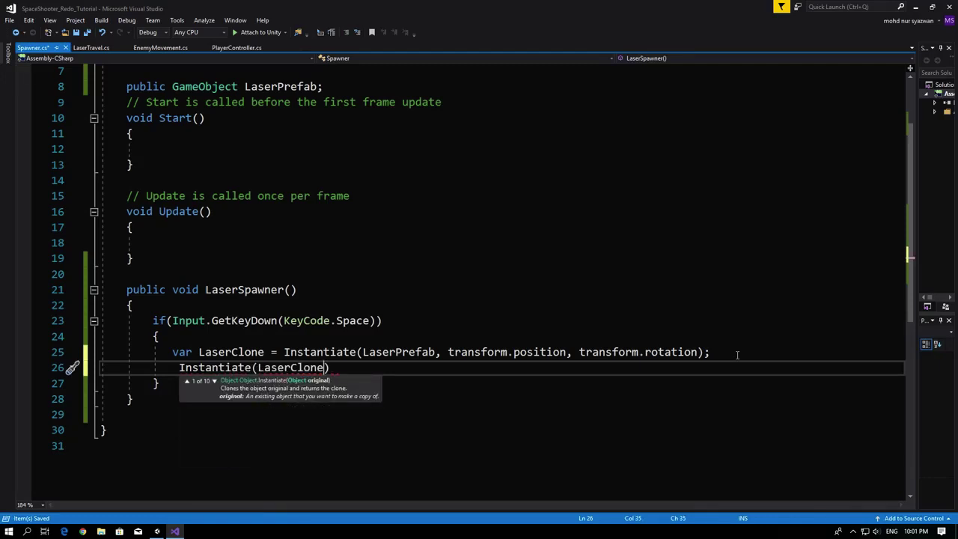
pyautogui.write(');')
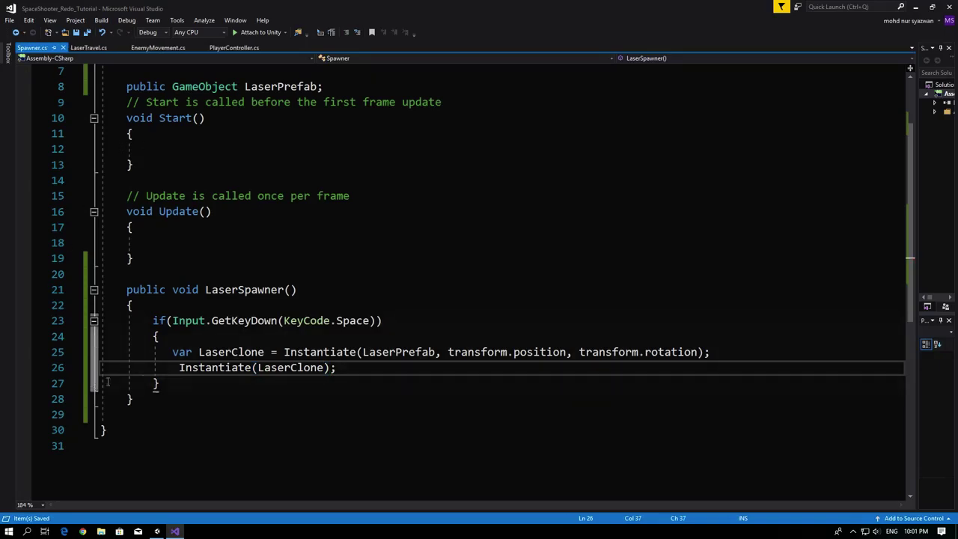
pyautogui.press('Home')
pyautogui.press('BackSpace')
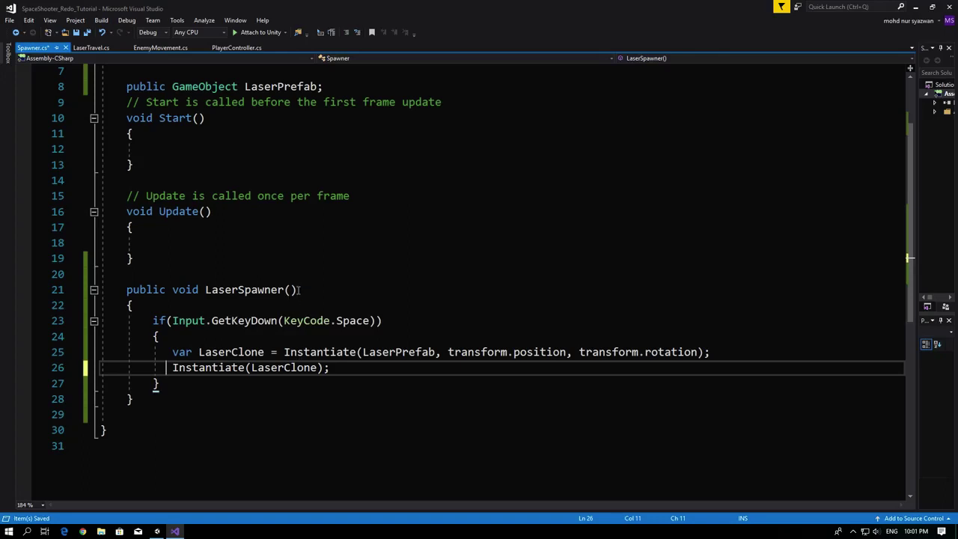
# - Call LaserSpawner(); from Update, save Spawner.cs, and return to Unity
pyautogui.moveTo(298, 290); pyautogui.dragTo(199, 290)
pyautogui.click(205, 290)
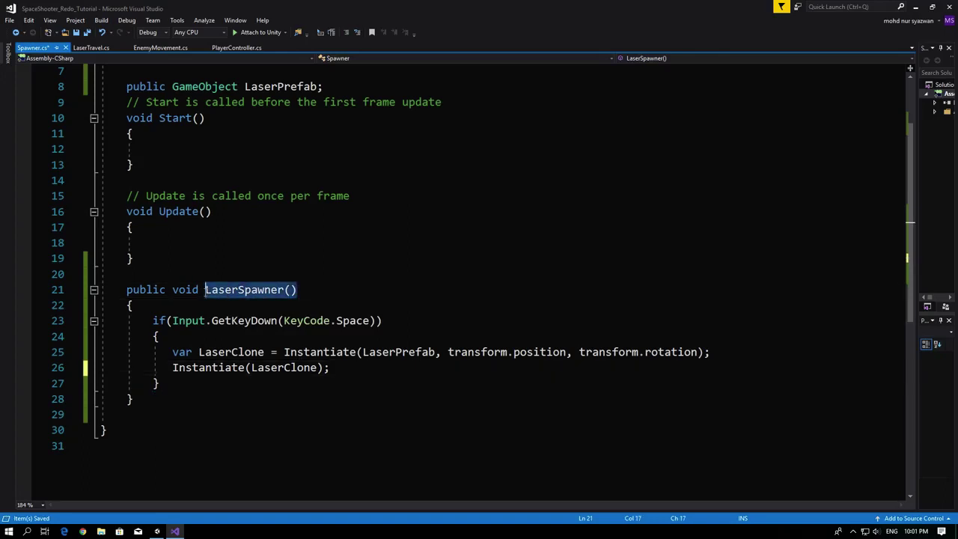
pyautogui.click(188, 248)
pyautogui.write('LaserSpawner()')
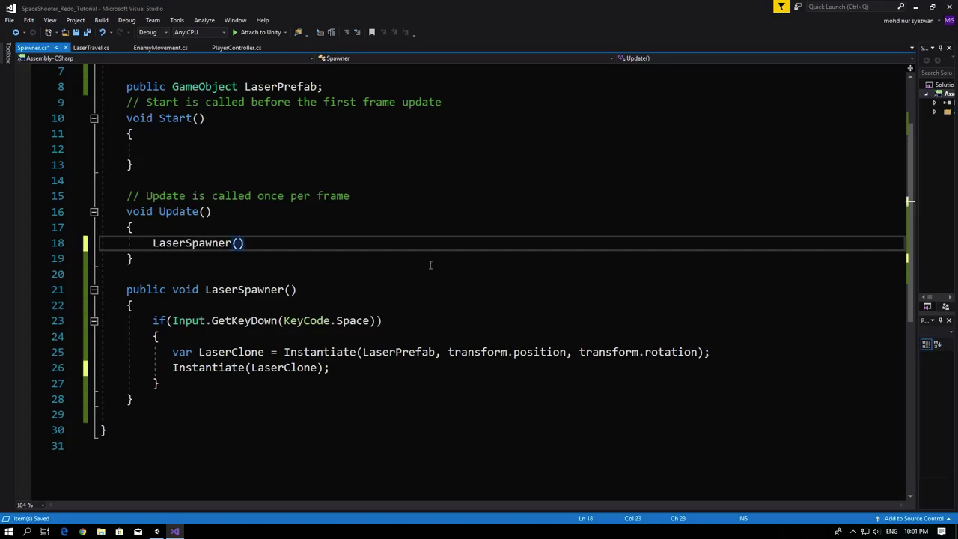
pyautogui.write(';')
pyautogui.hotkey('ctrl', 's')
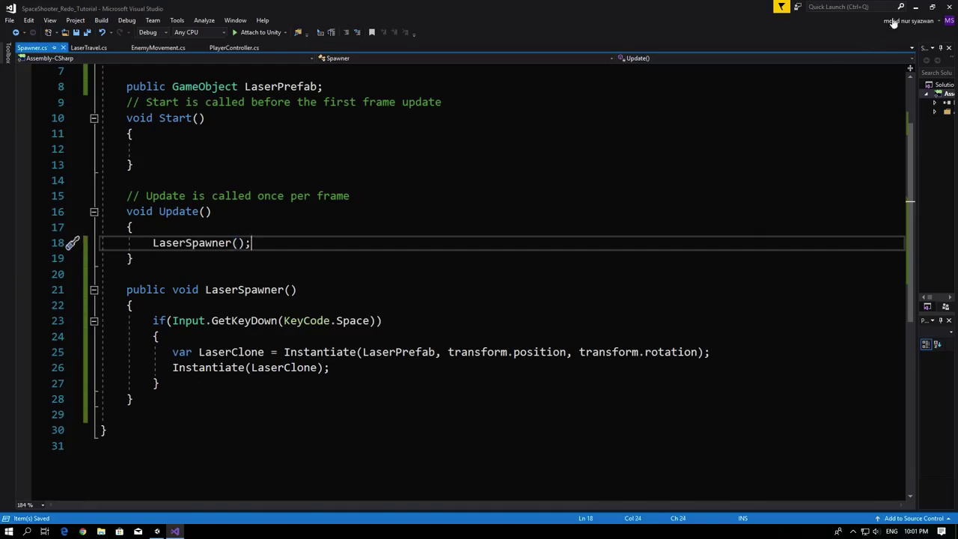
pyautogui.click(915, 7)
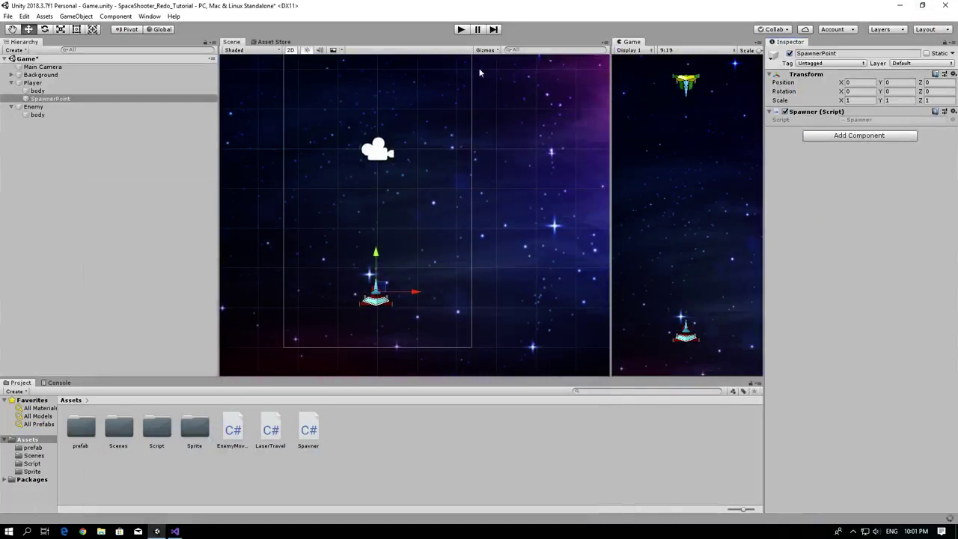
# - Assign the Laser prefab to the Spawner's Laser Prefab slot and run a spawning test
pyautogui.click(461, 30)
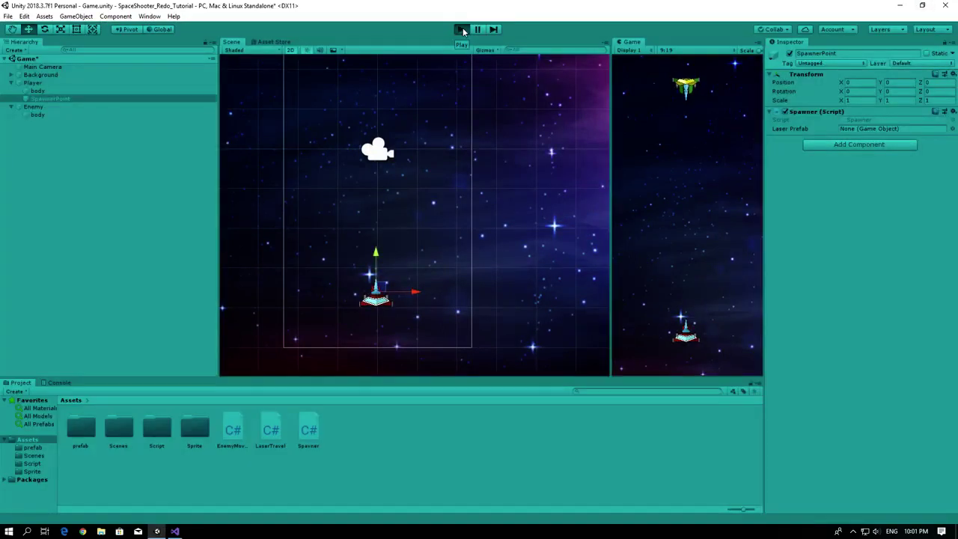
pyautogui.click(462, 30)
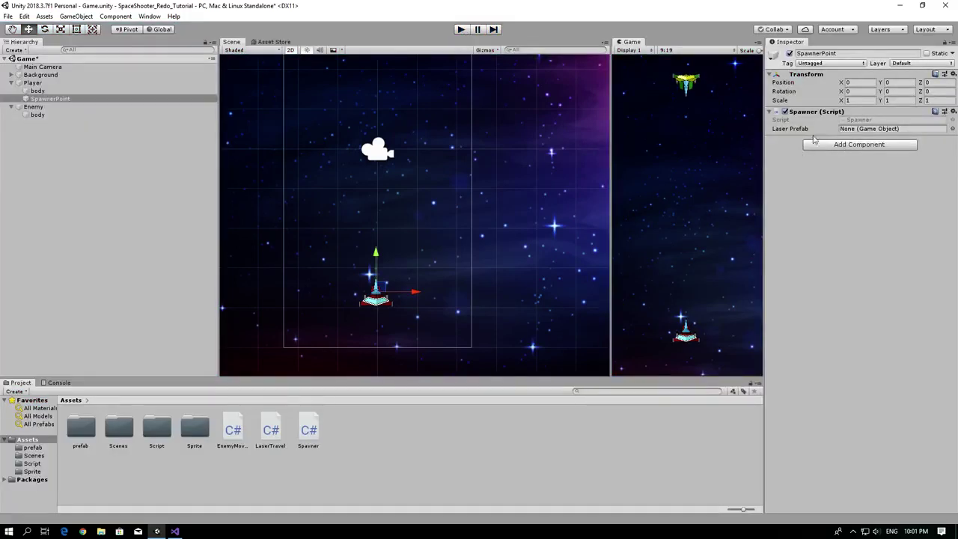
pyautogui.click(43, 447)
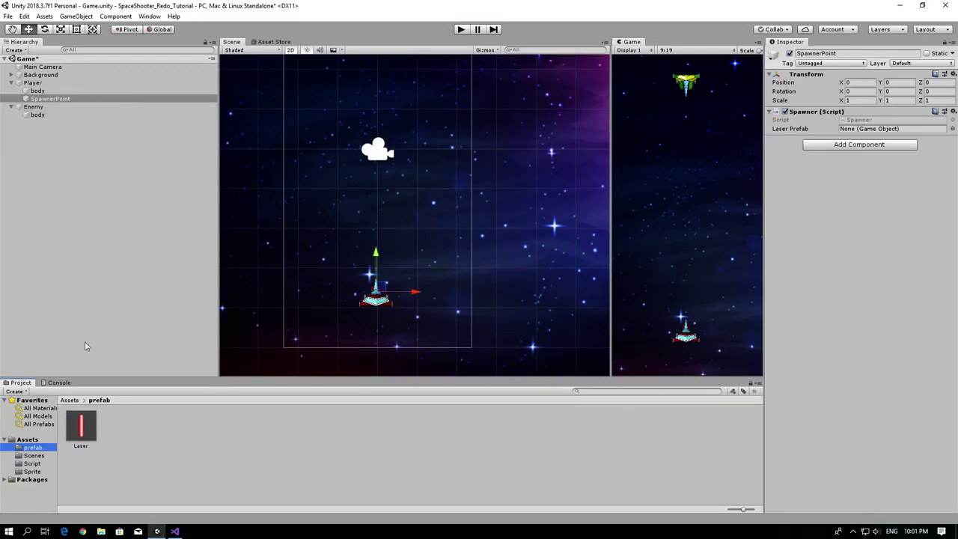
pyautogui.moveTo(75, 433)
pyautogui.mouseDown()
pyautogui.moveTo(873, 119)
pyautogui.moveTo(857, 130)
pyautogui.mouseUp()
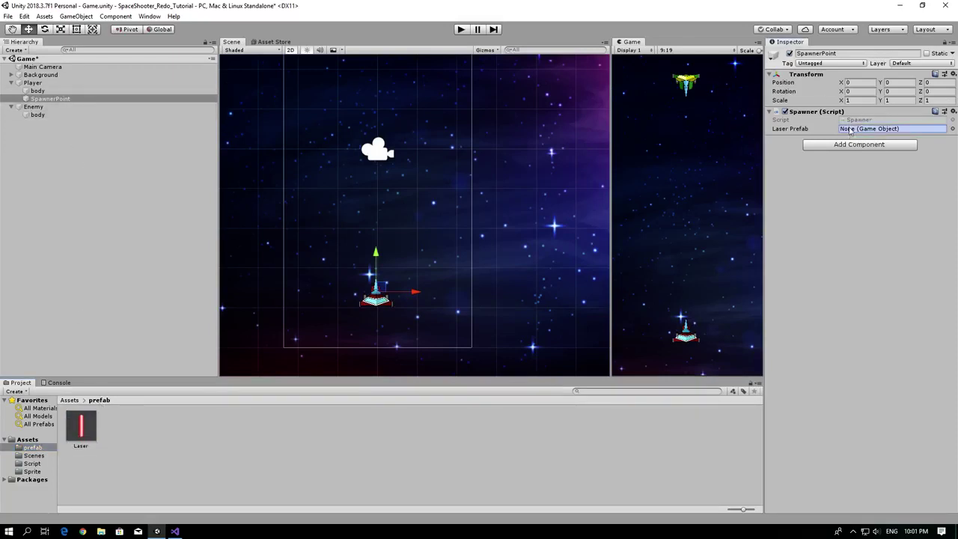
pyautogui.click(460, 29)
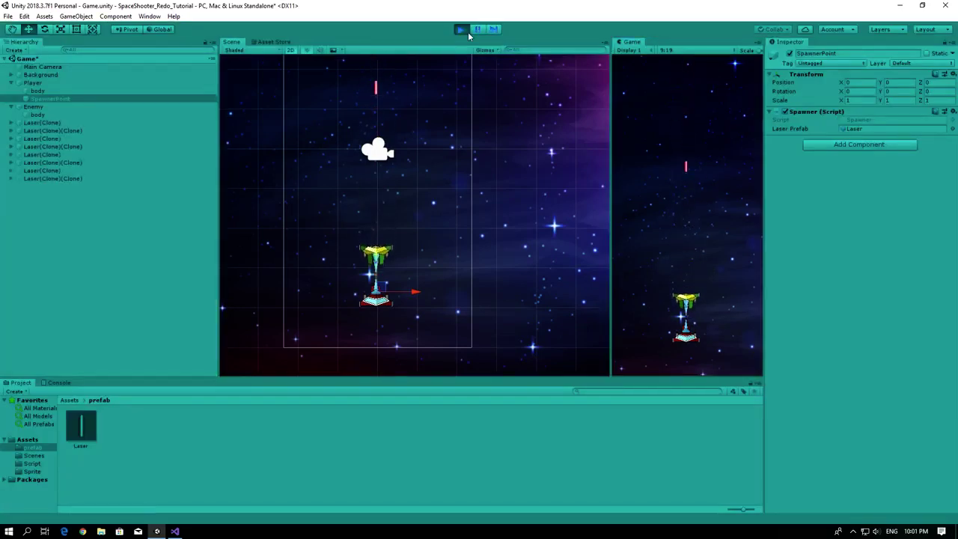
# - Stop the test and move SpawnerPoint onto the player ship's left gun at Y -0.07
pyautogui.click(468, 32)
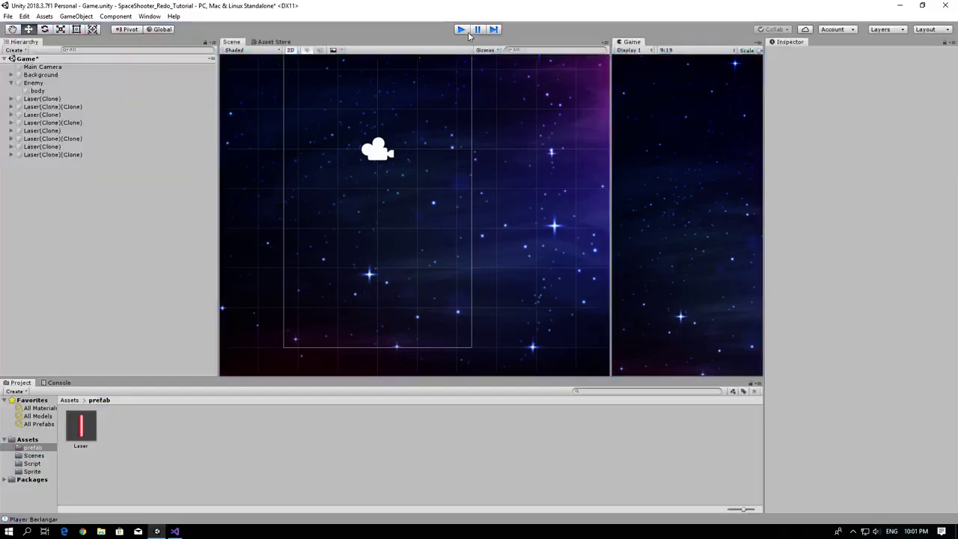
pyautogui.doubleClick(75, 101)
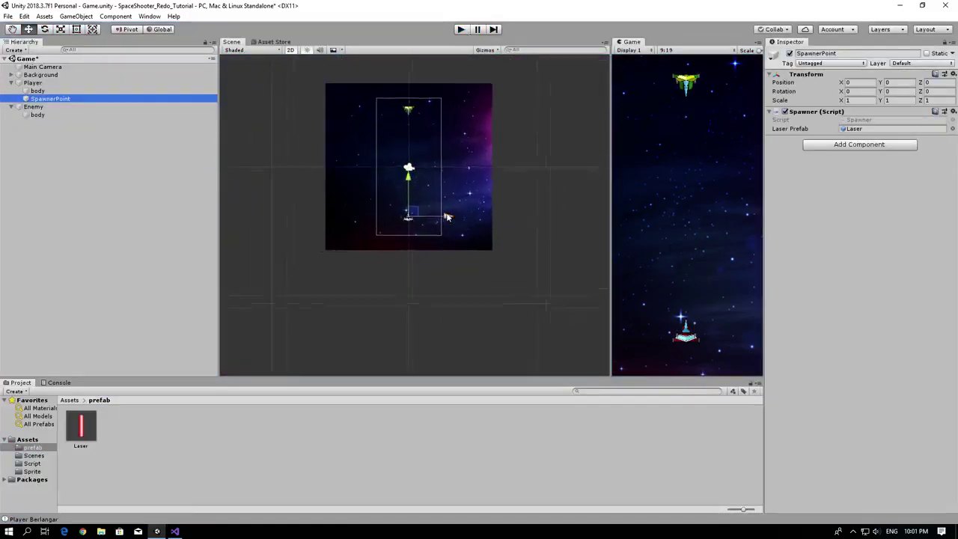
pyautogui.scroll(5, 349, 197)
pyautogui.scroll(2, 348, 198)
pyautogui.scroll(2, 346, 199)
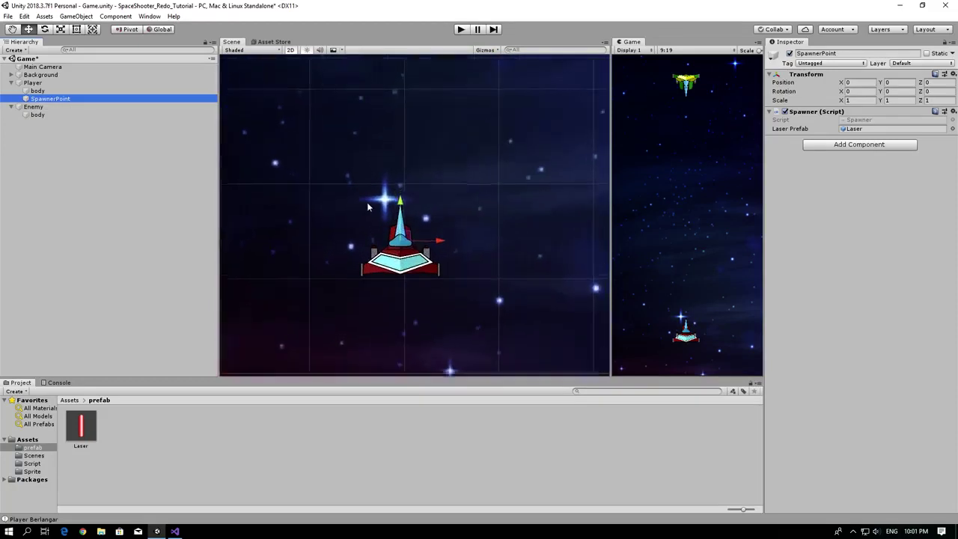
pyautogui.scroll(2, 367, 202)
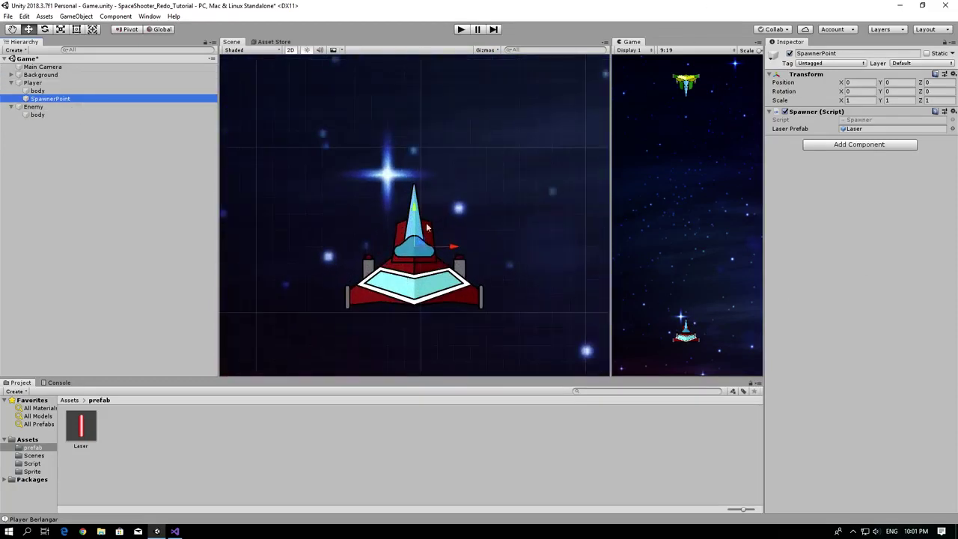
pyautogui.moveTo(457, 248); pyautogui.dragTo(395, 249)
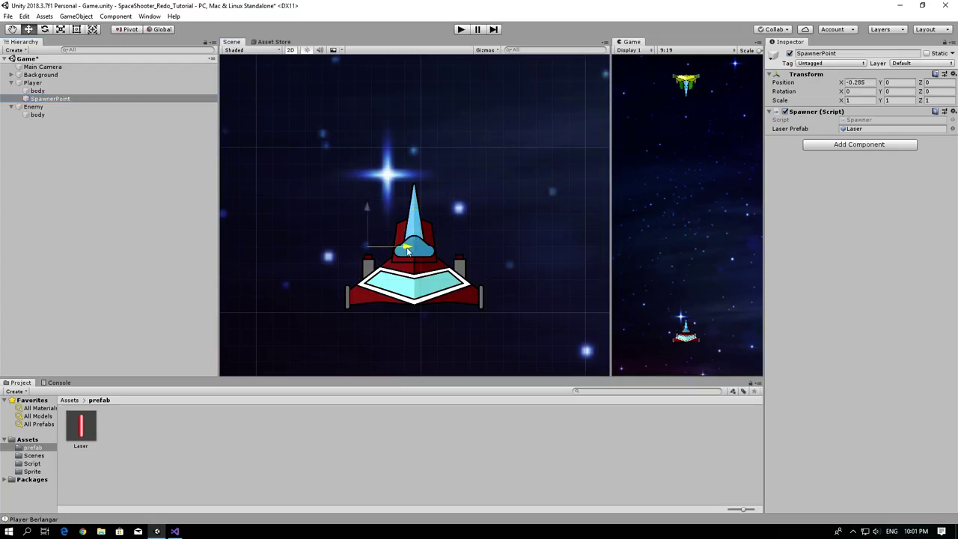
pyautogui.scroll(2, 396, 247)
pyautogui.scroll(2, 395, 247)
pyautogui.moveTo(352, 210); pyautogui.dragTo(353, 238)
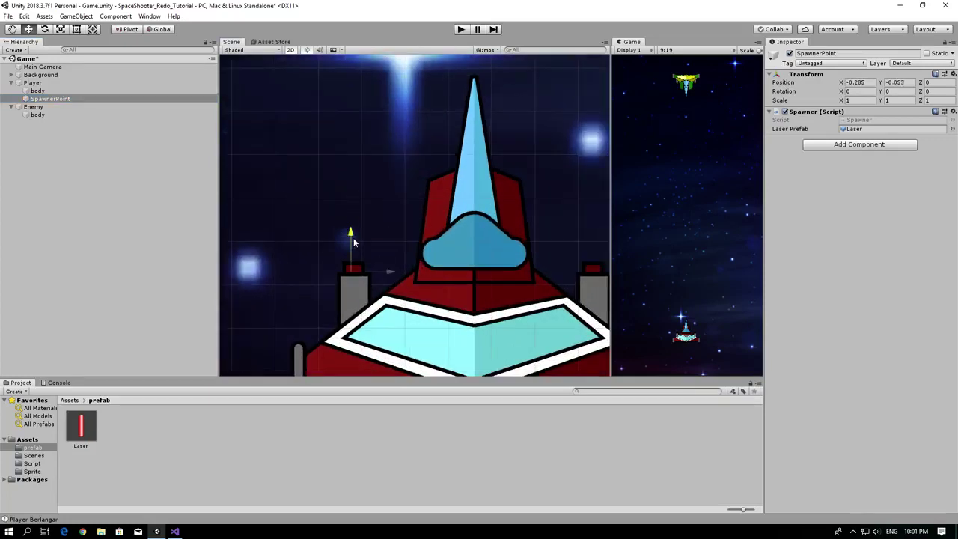
pyautogui.moveTo(382, 273); pyautogui.dragTo(384, 273)
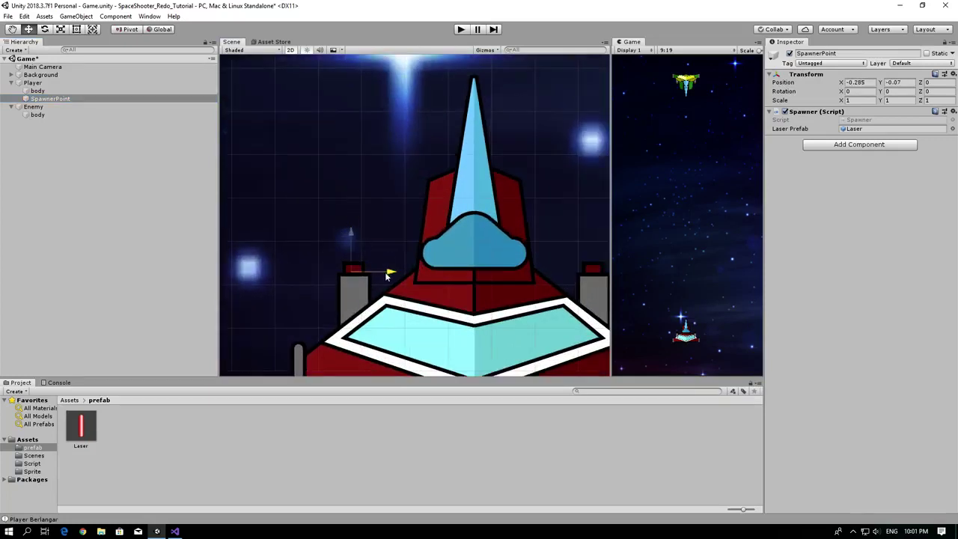
# - Duplicate SpawnerPoint, move the copy to the right gun at X 0.276, and play to test twin lasers
pyautogui.click(65, 100)
pyautogui.hotkey('ctrl', 'd')
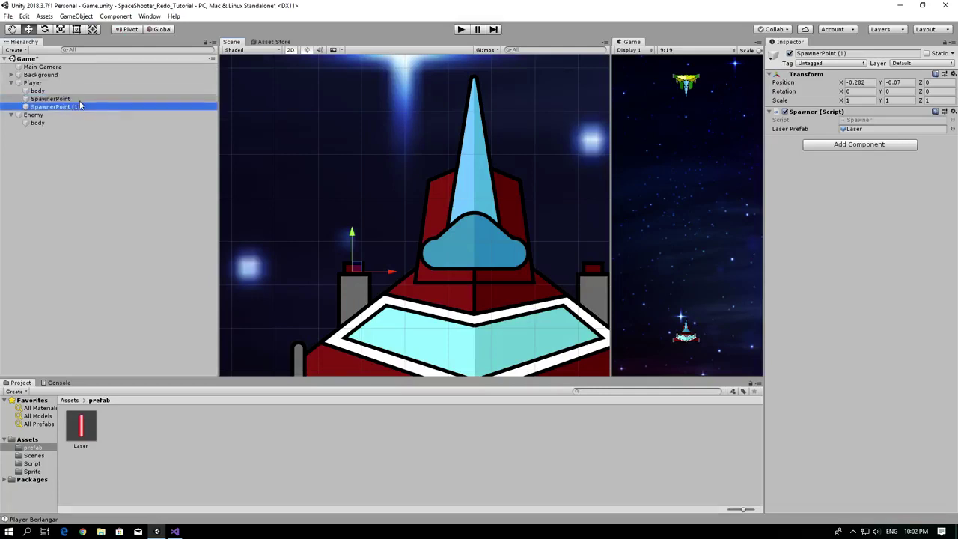
pyautogui.moveTo(462, 274); pyautogui.dragTo(427, 220, button='middle')
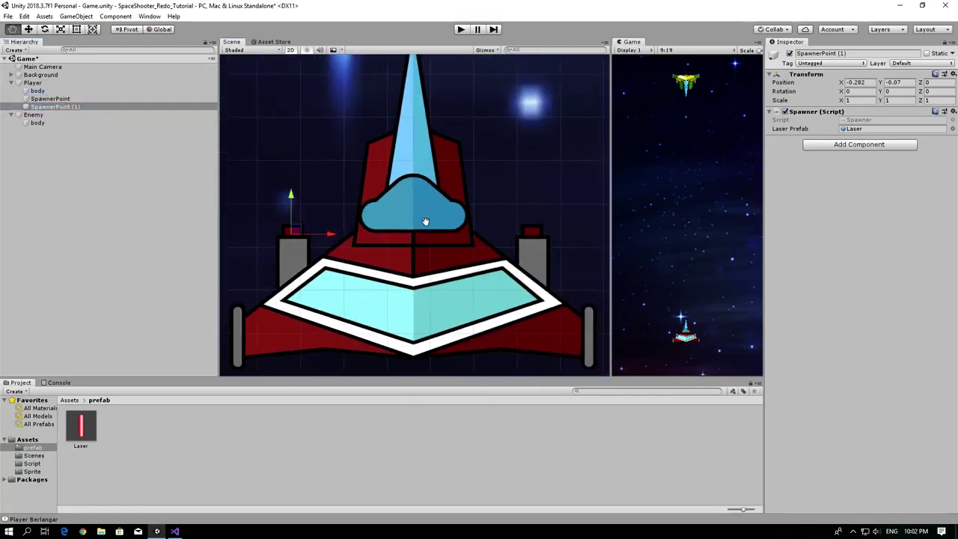
pyautogui.moveTo(325, 234); pyautogui.dragTo(569, 239)
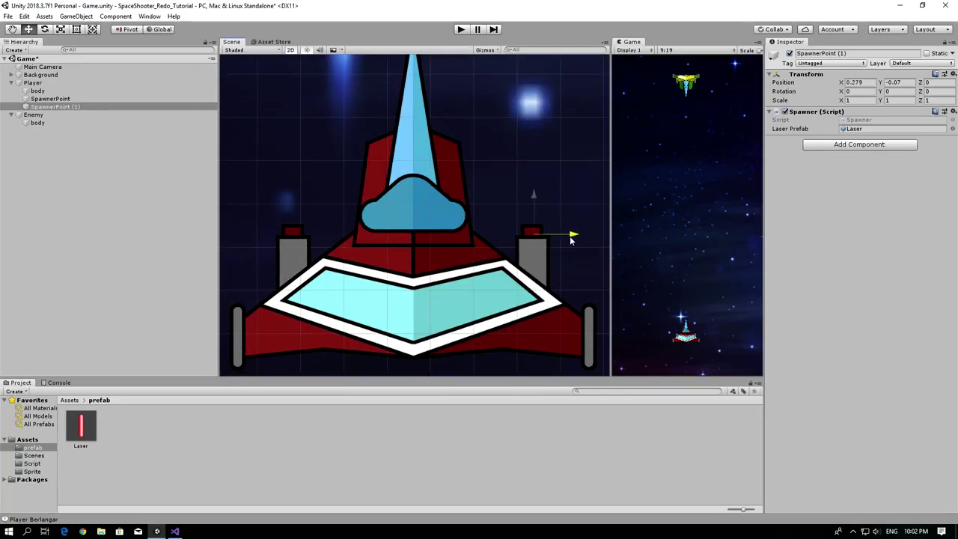
pyautogui.scroll(-4, 528, 193)
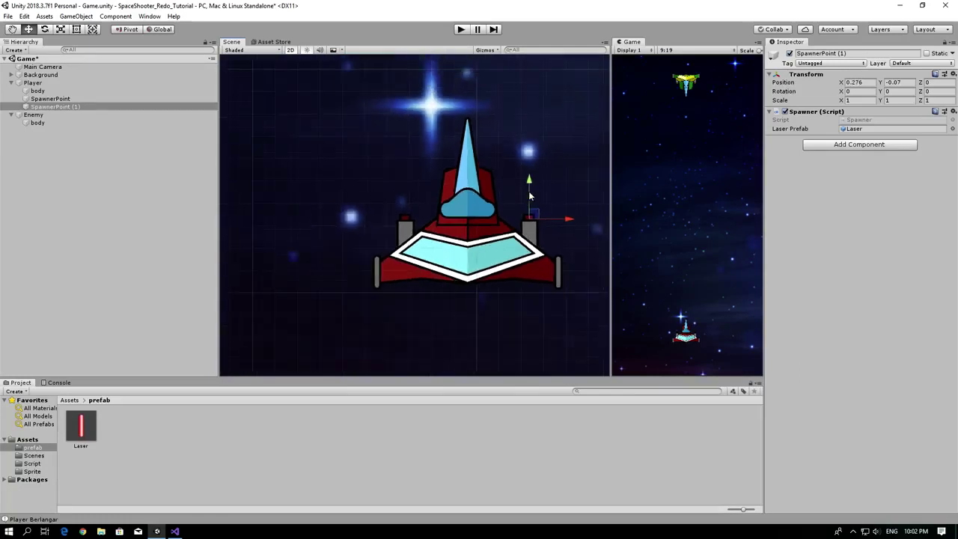
pyautogui.click(461, 30)
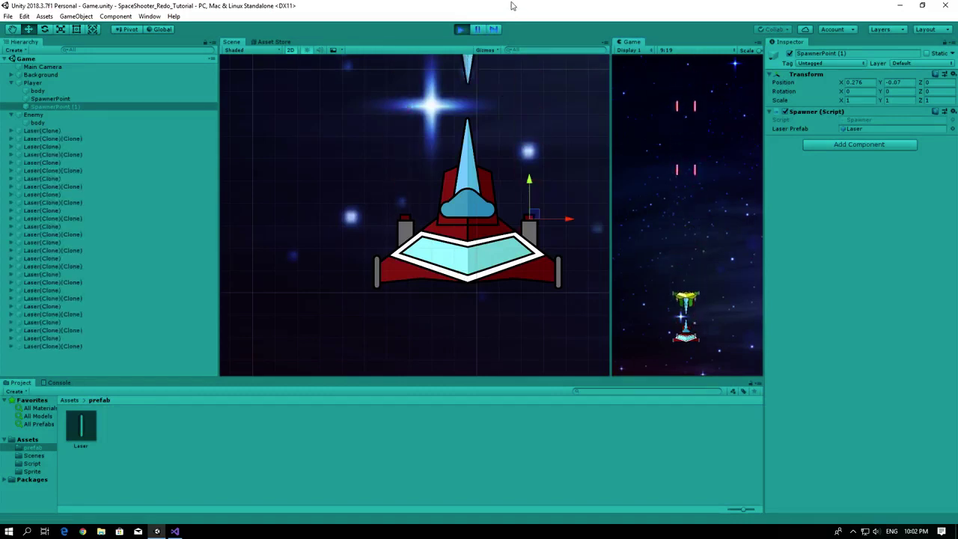
pyautogui.click(460, 29)
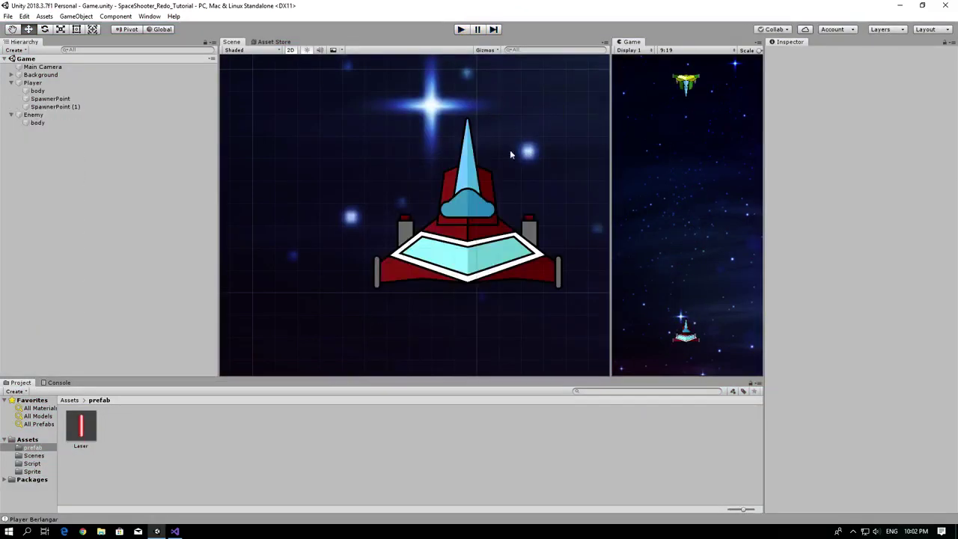
pyautogui.click(460, 29)
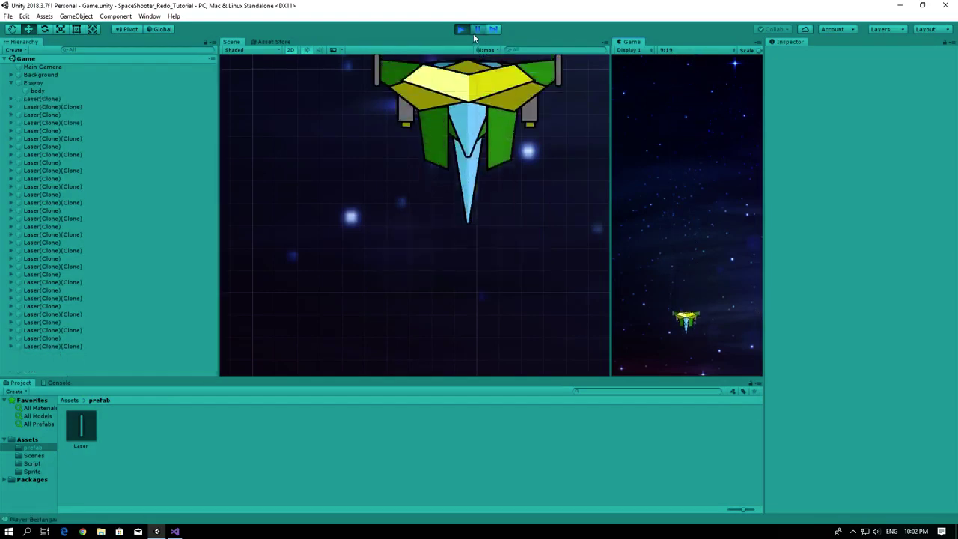
pyautogui.scroll(-2, 358, 167)
pyautogui.scroll(-2, 358, 213)
pyautogui.scroll(-2, 441, 173)
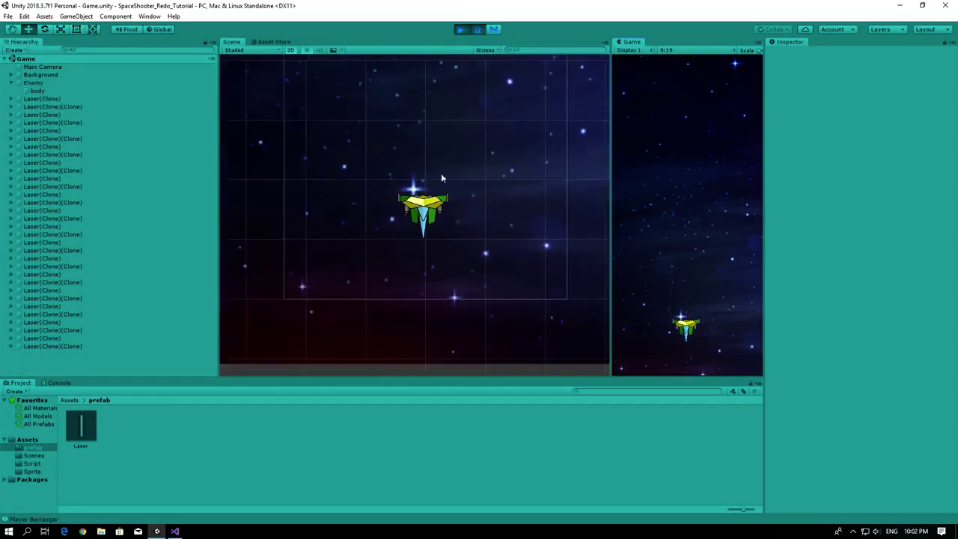
pyautogui.click(63, 107)
pyautogui.doubleClick(63, 107)
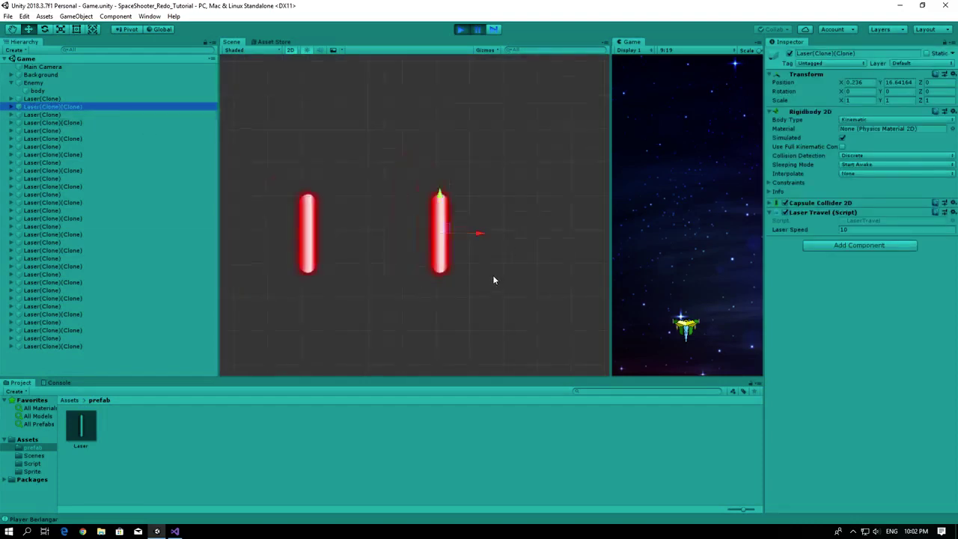
pyautogui.scroll(-2, 486, 250)
pyautogui.scroll(-2, 490, 242)
pyautogui.scroll(-1, 489, 249)
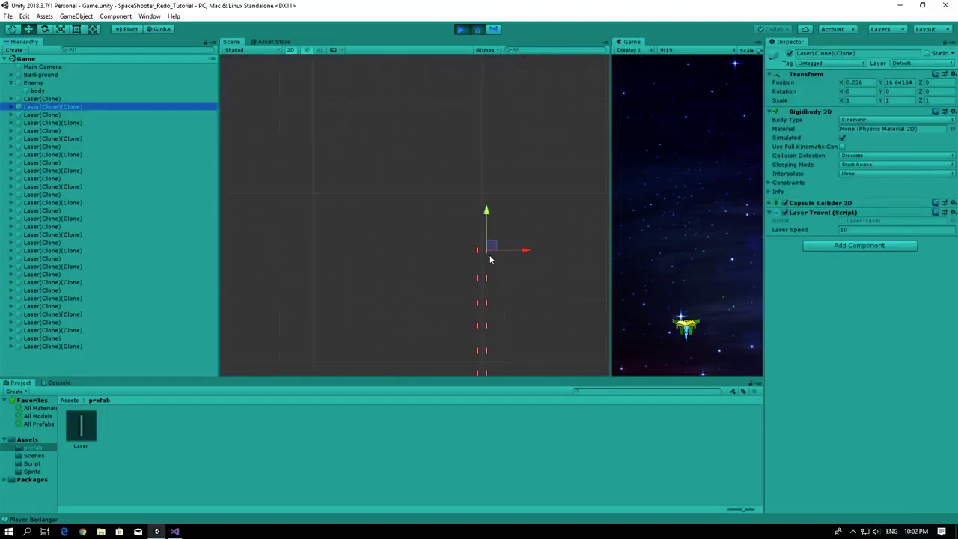
pyautogui.scroll(-2, 490, 251)
pyautogui.scroll(-1, 489, 251)
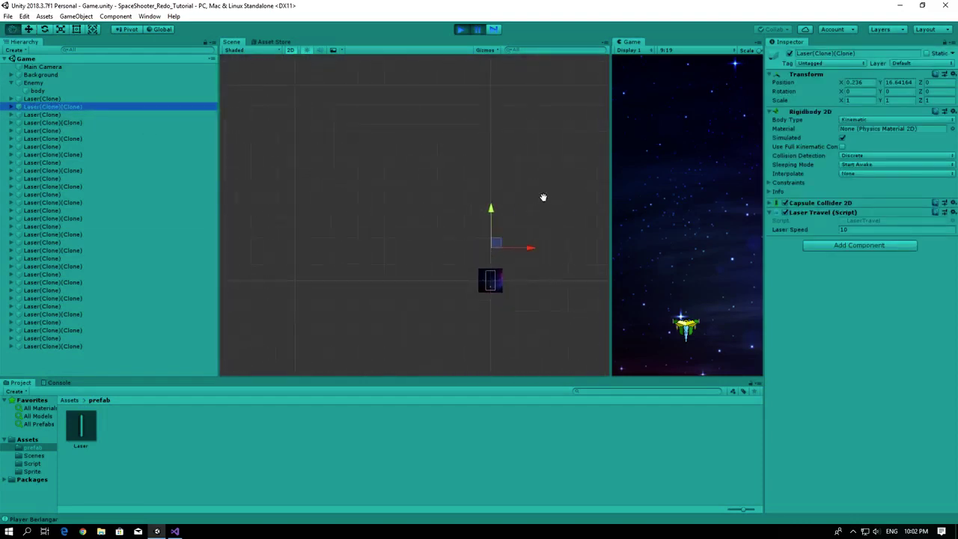
pyautogui.moveTo(542, 196); pyautogui.dragTo(426, 161, button='middle')
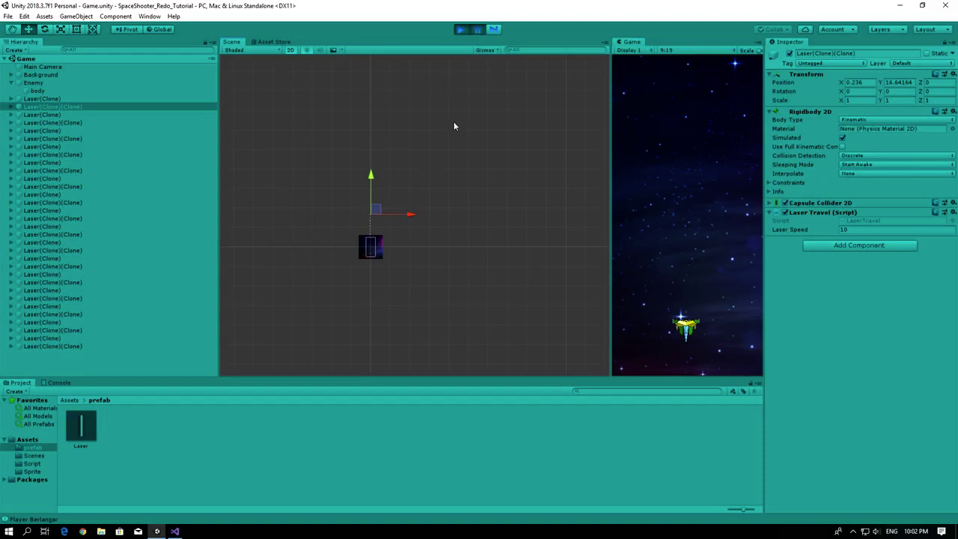
pyautogui.click(460, 31)
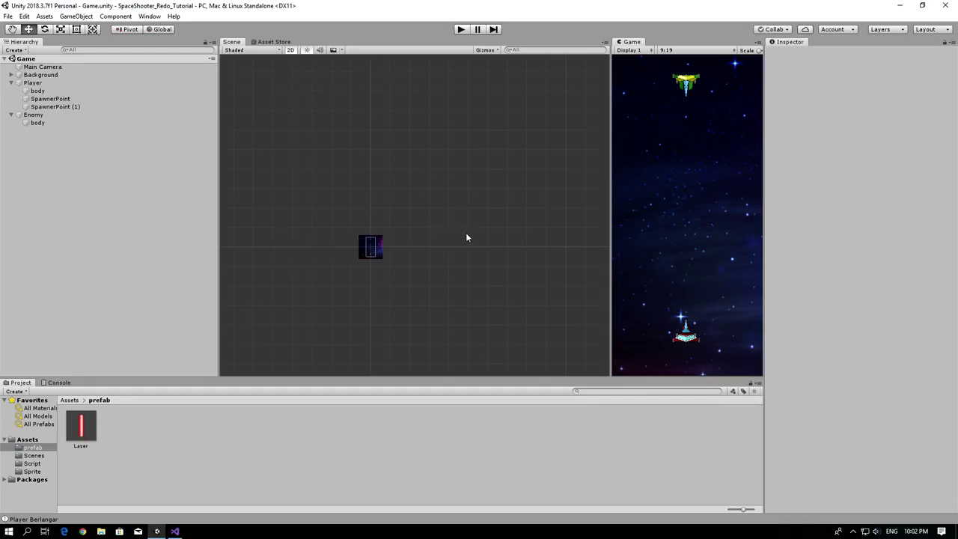
pyautogui.scroll(3, 344, 225)
pyautogui.scroll(2, 334, 241)
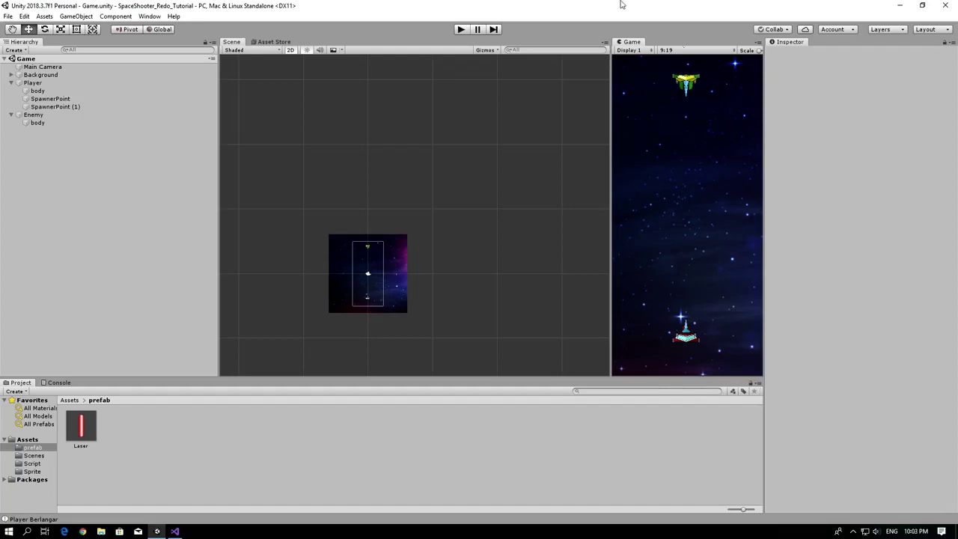
# - In LaserTravel.cs, declare an IEnumerator OnLaserDestroy() method after Update and save
pyautogui.click(174, 531)
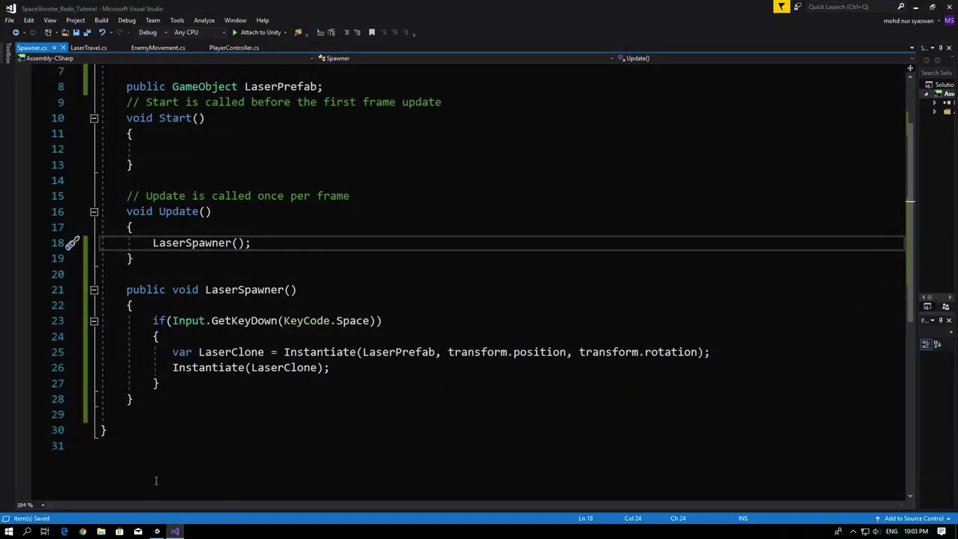
pyautogui.click(89, 47)
pyautogui.click(204, 357)
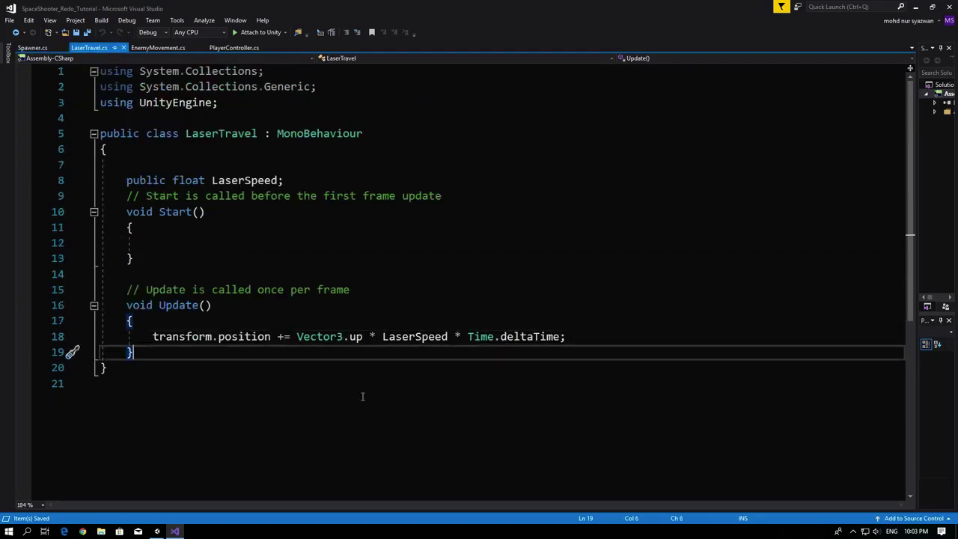
pyautogui.press('Return')
pyautogui.press('Return')
pyautogui.press('Return')
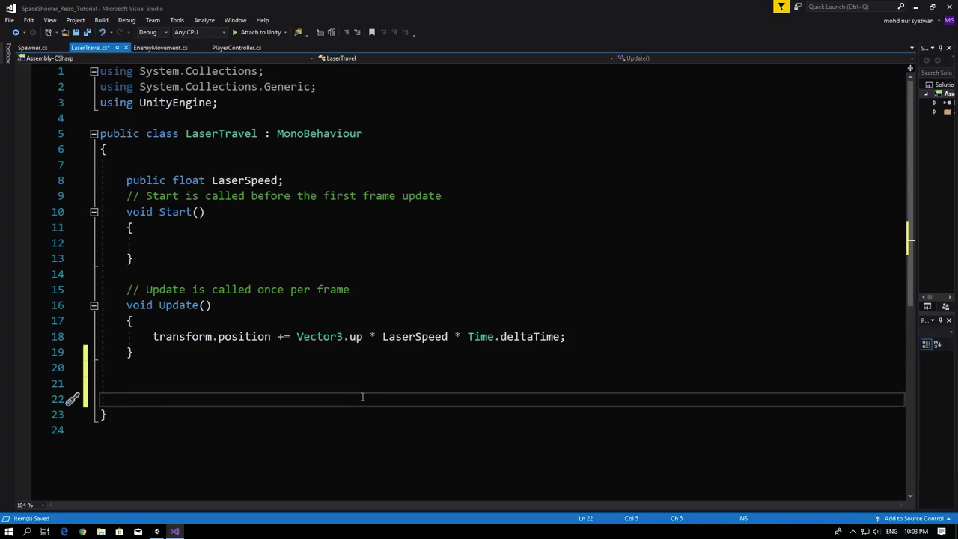
pyautogui.write('Ien')
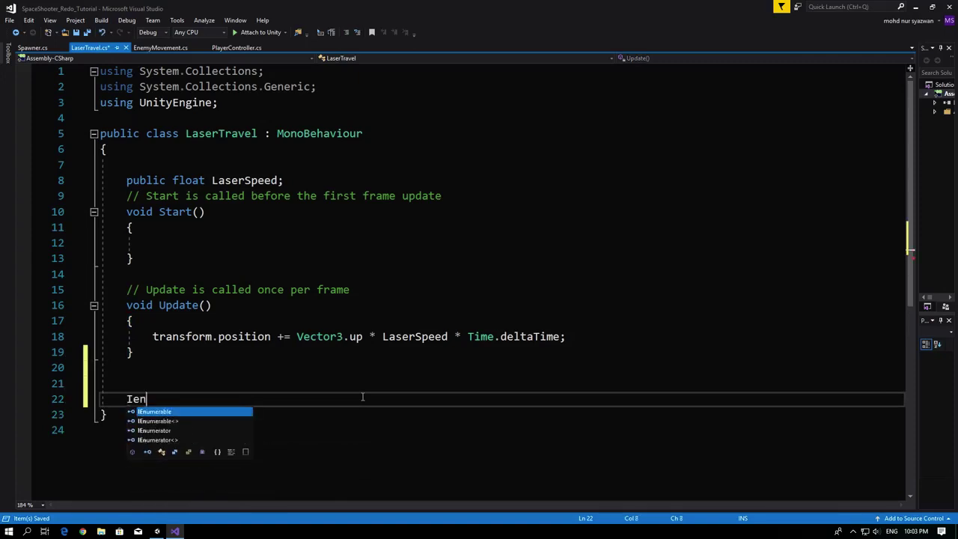
pyautogui.press('Down')
pyautogui.press('Down')
pyautogui.press('Tab')
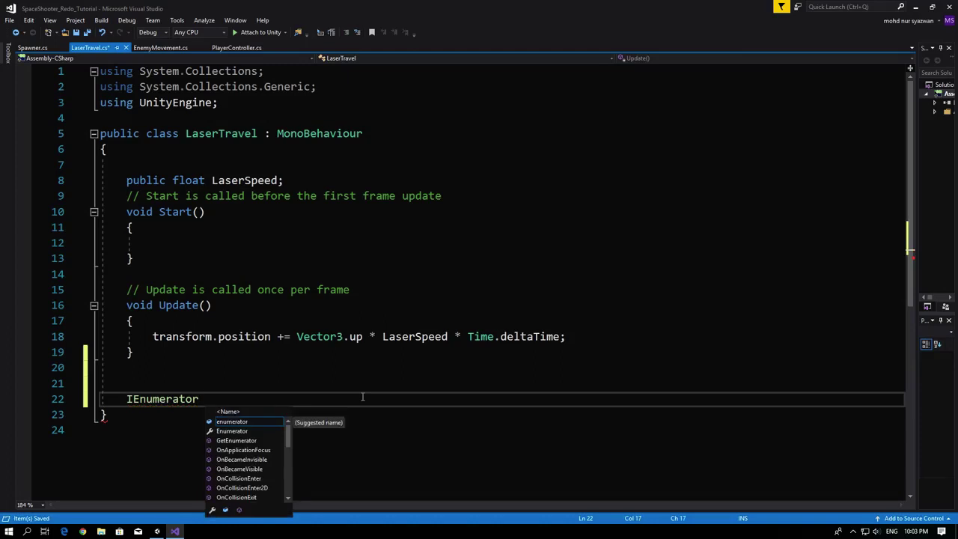
pyautogui.write('OnLa')
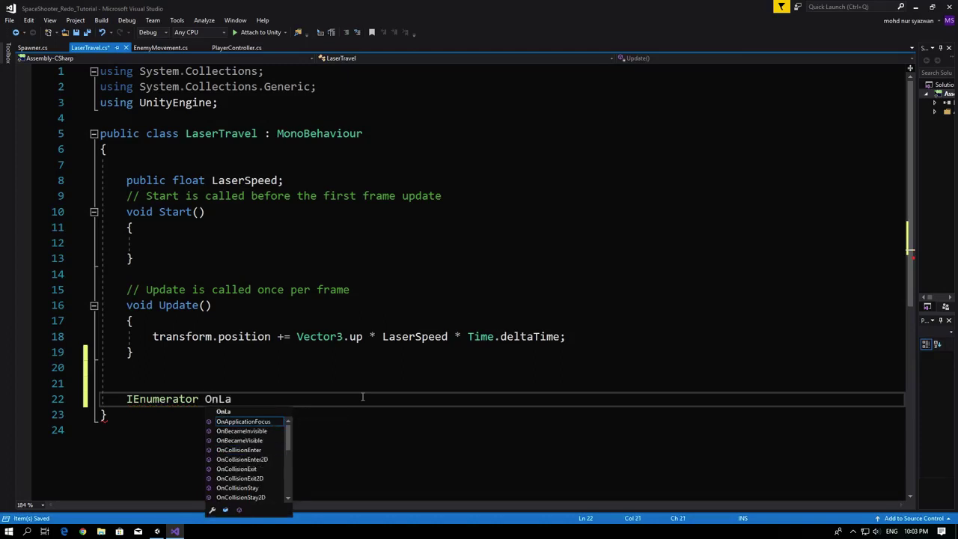
pyautogui.write('serDest')
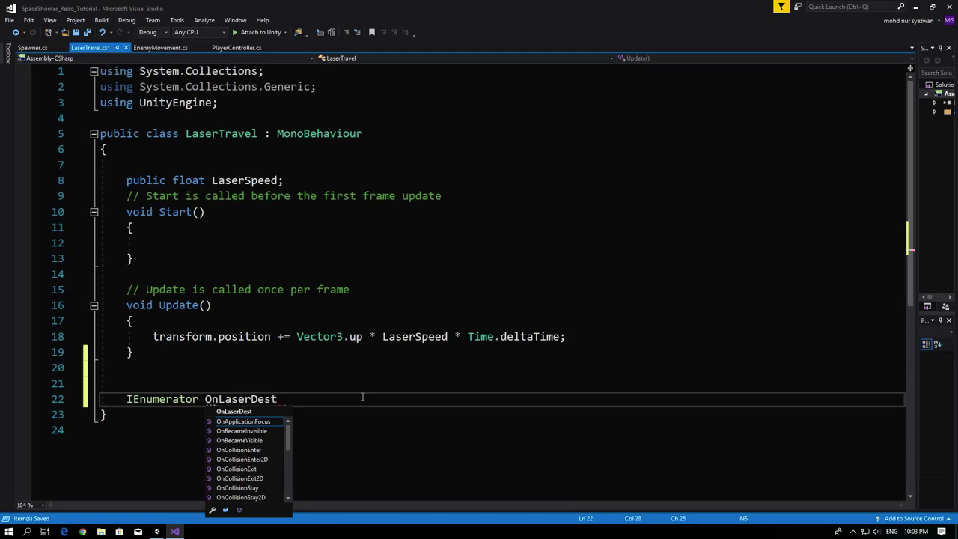
pyautogui.write('roy()')
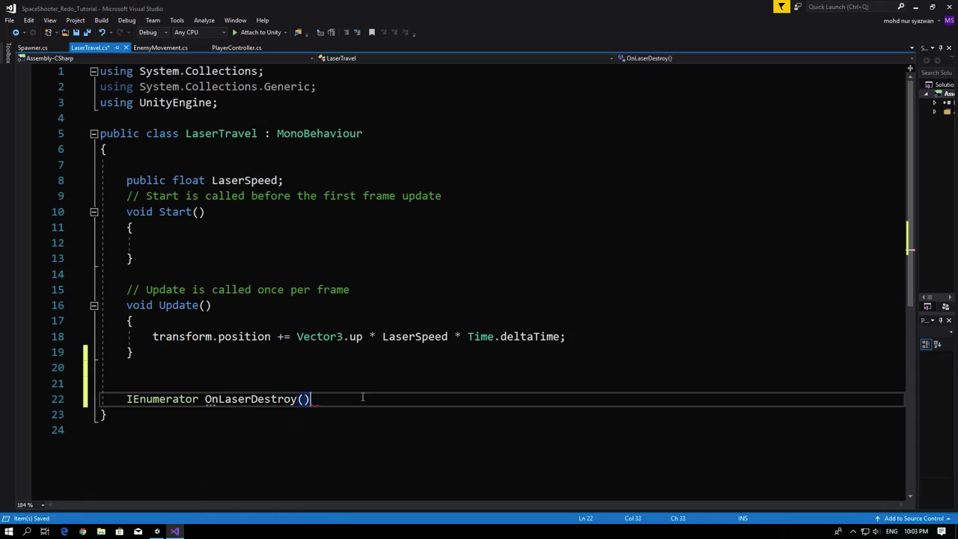
pyautogui.press('Return')
pyautogui.write('{')
pyautogui.press('Return')
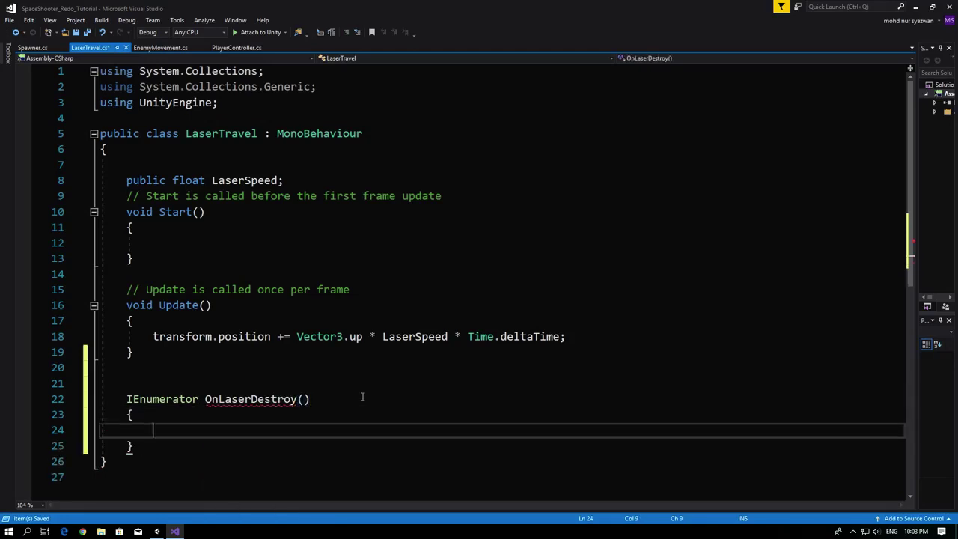
pyautogui.hotkey('ctrl', 's')
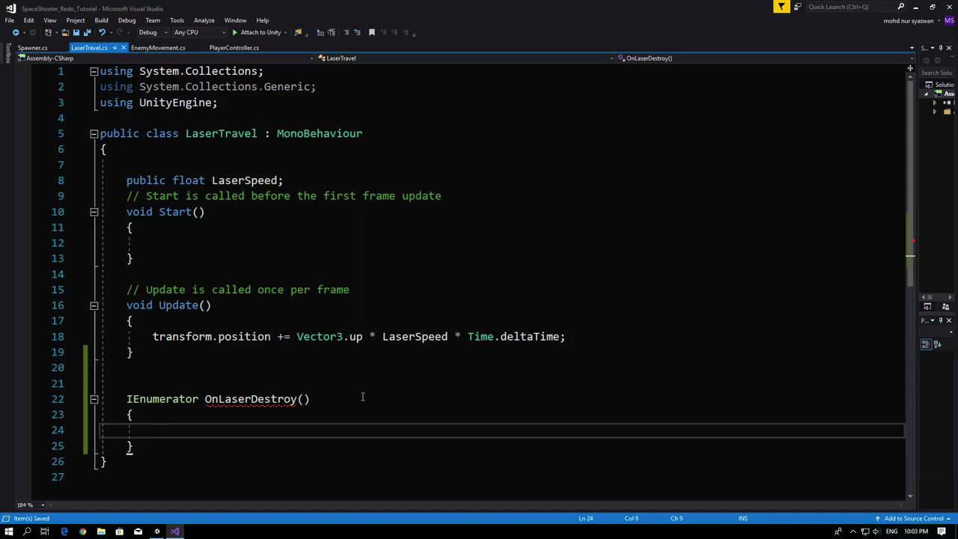
# - Make OnLaserDestroy wait with yield return new WaitForSeconds(2f);
pyautogui.write('yie')
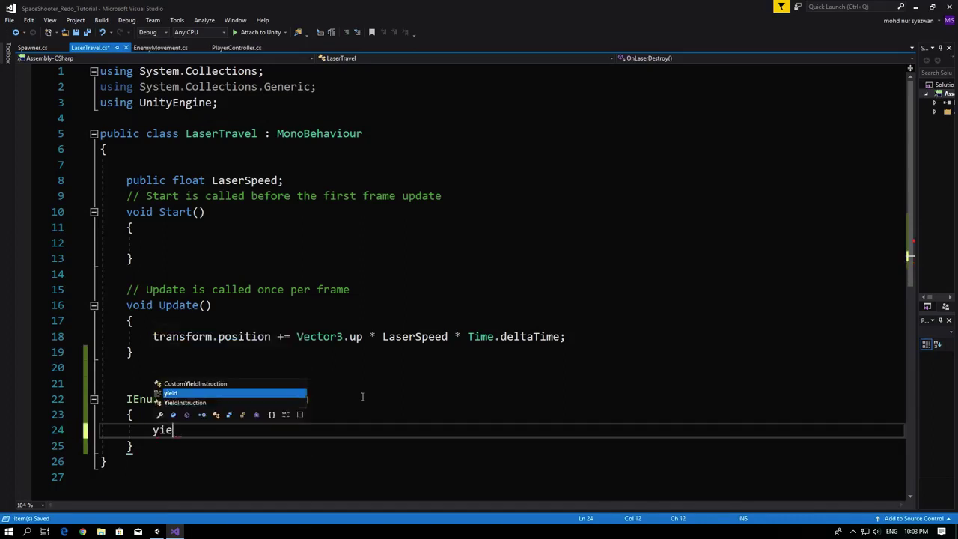
pyautogui.write('ld return')
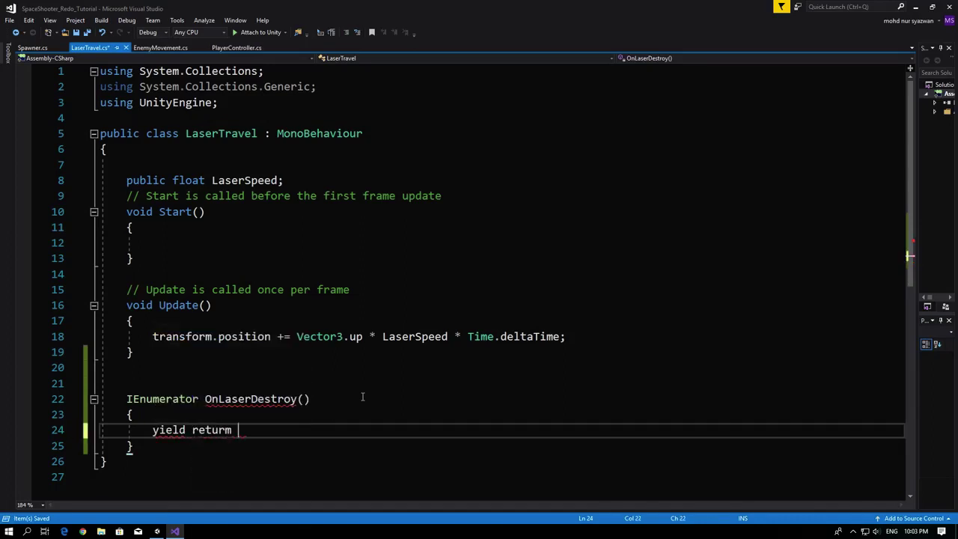
pyautogui.press('BackSpace')
pyautogui.press('BackSpace')
pyautogui.write('n new')
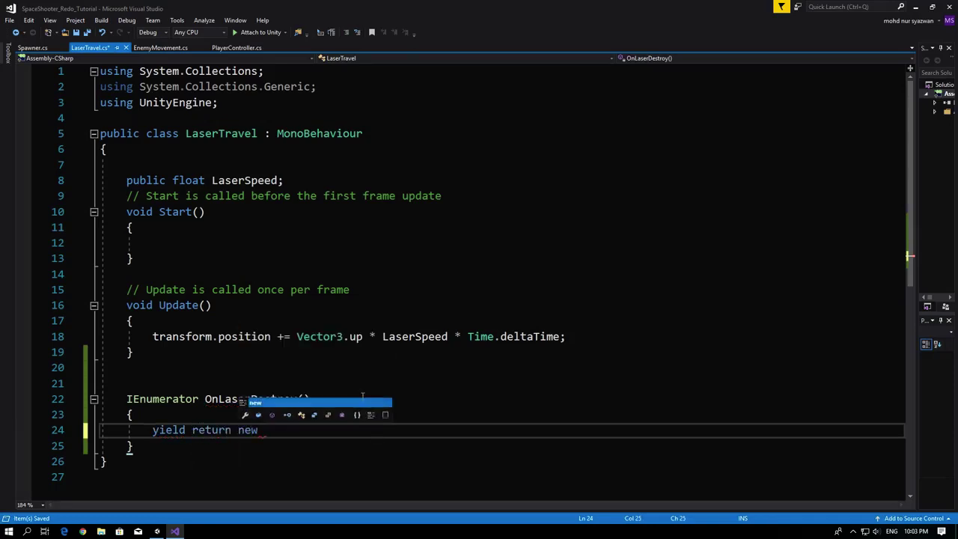
pyautogui.write(' wa')
pyautogui.press('Down')
pyautogui.press('Tab')
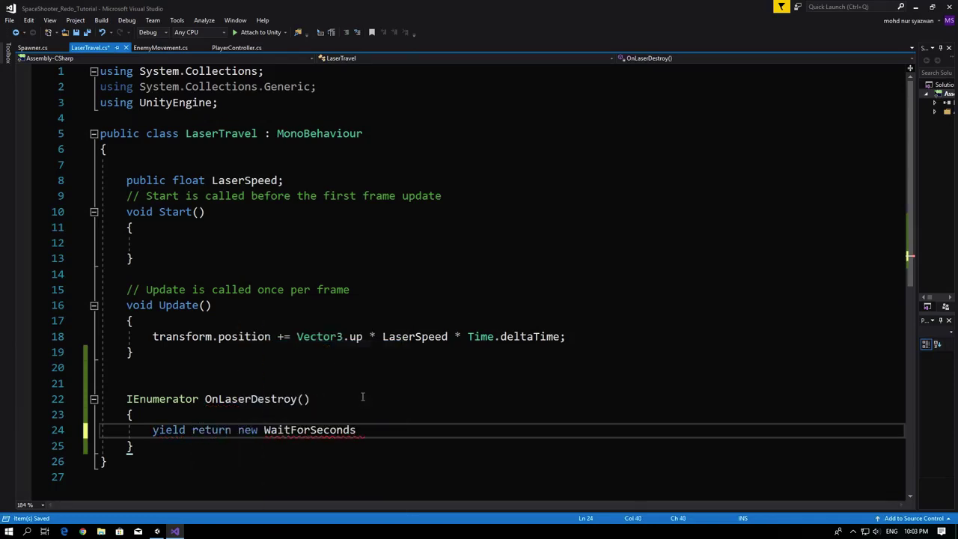
pyautogui.write('(')
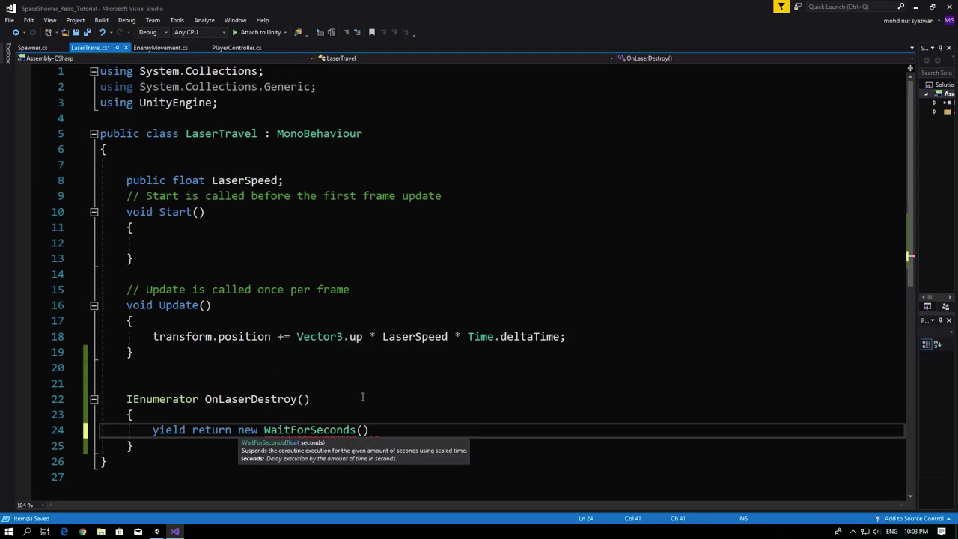
pyautogui.write('2')
pyautogui.write('f)')
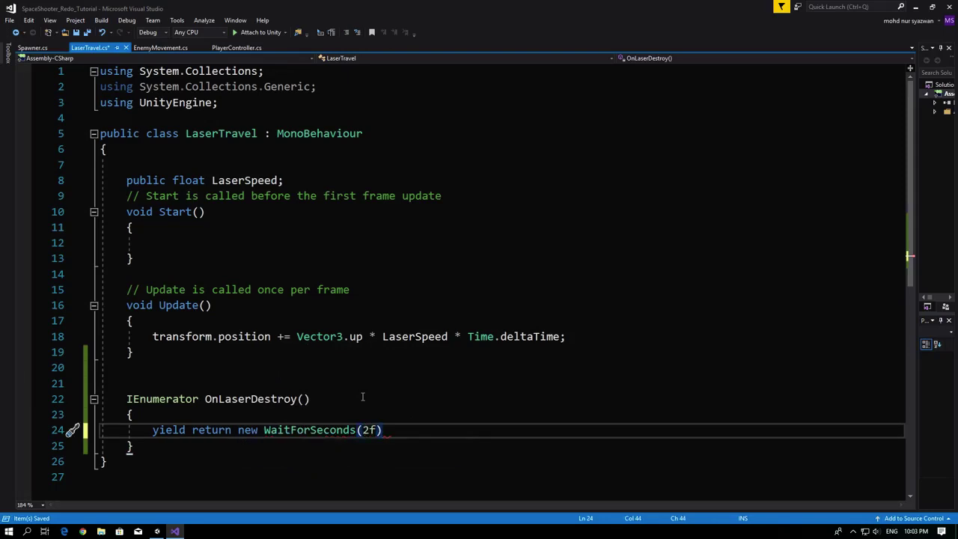
pyautogui.write(';')
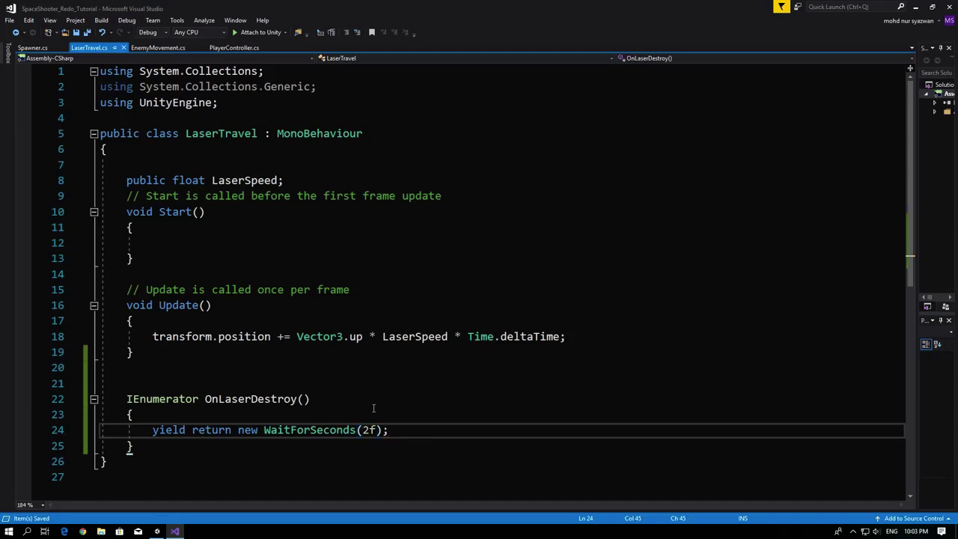
# - After the wait, add a dashed comment line and Destroy(gameObject);, then save
pyautogui.scroll(-1, 457, 416)
pyautogui.scroll(-1, 457, 416)
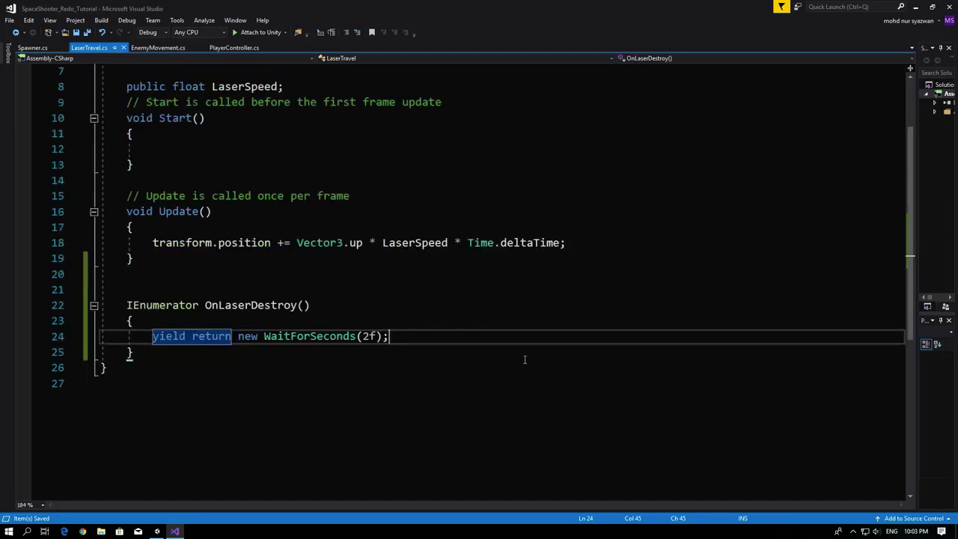
pyautogui.press('Return')
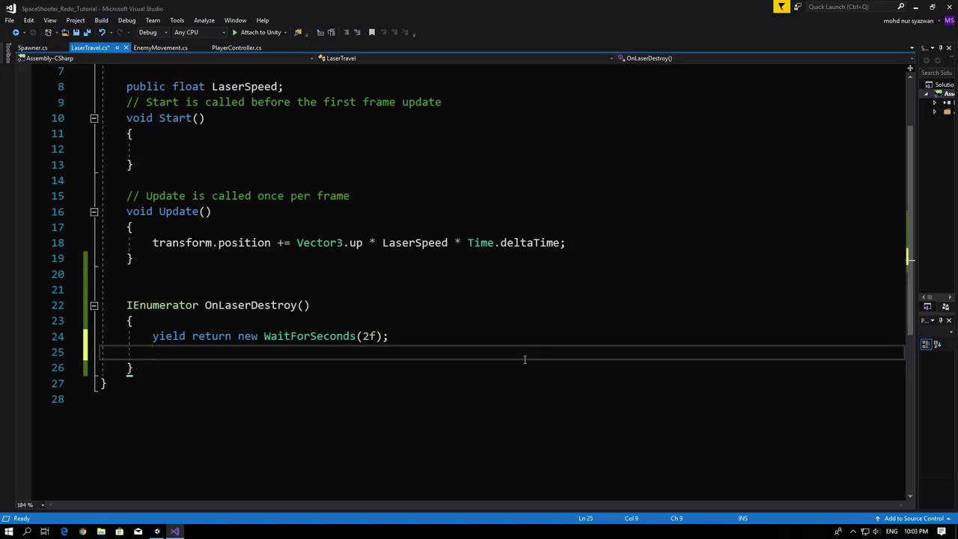
pyautogui.write('//----------------------------')
pyautogui.write('----')
pyautogui.press('Return')
pyautogui.press('Return')
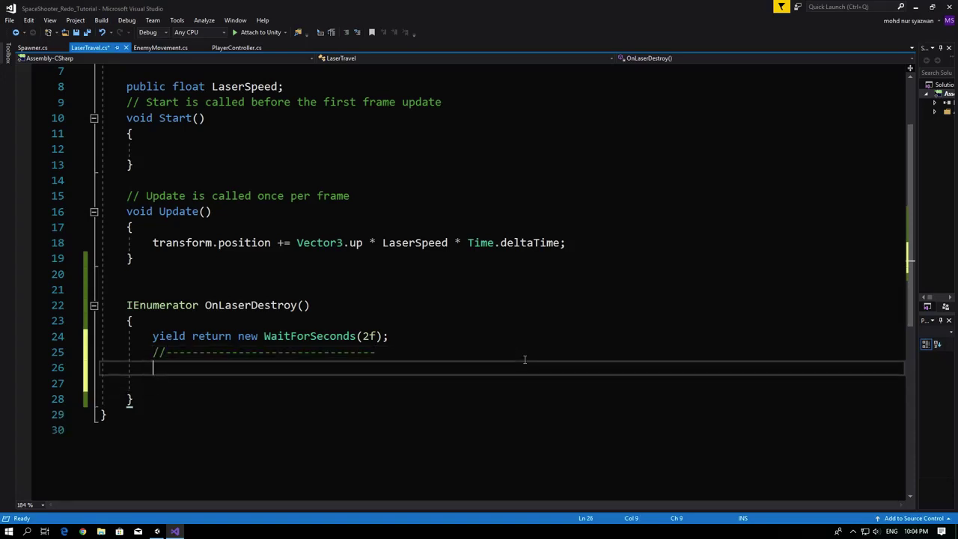
pyautogui.press('Return')
pyautogui.press('Up')
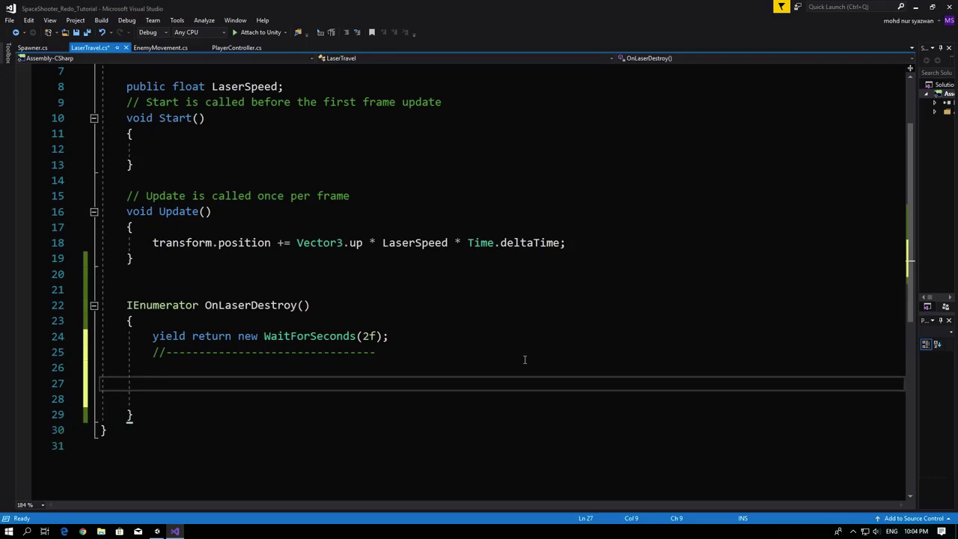
pyautogui.write('D')
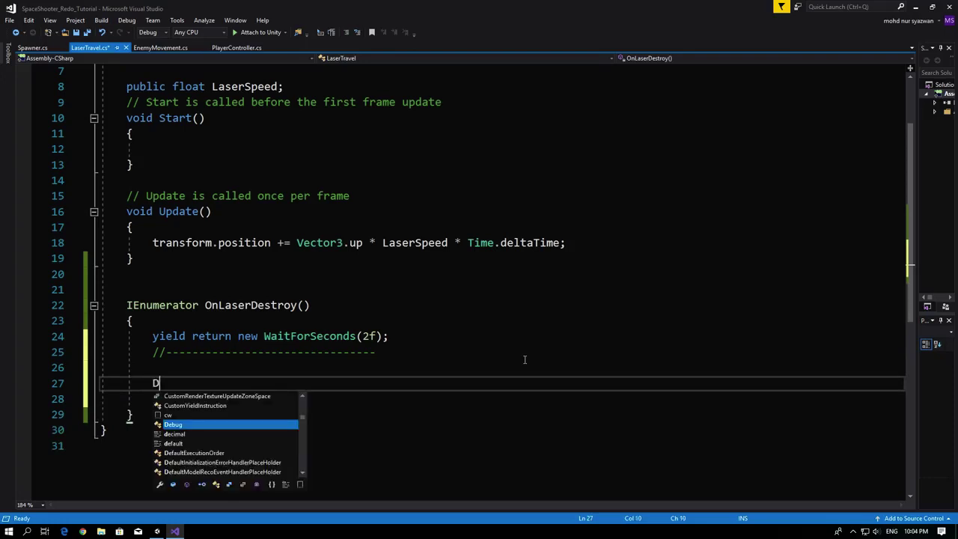
pyautogui.write('E')
pyautogui.press('BackSpace')
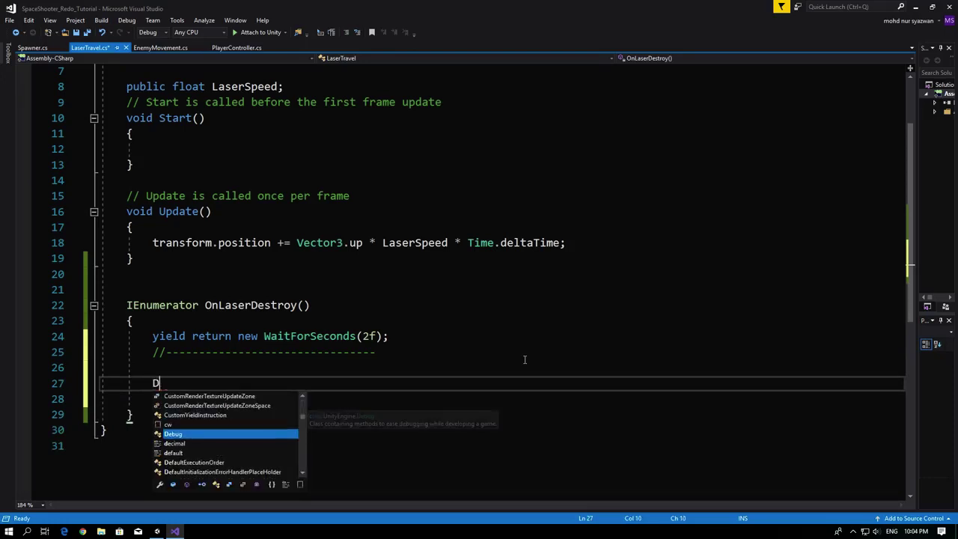
pyautogui.write('es')
pyautogui.press('Tab')
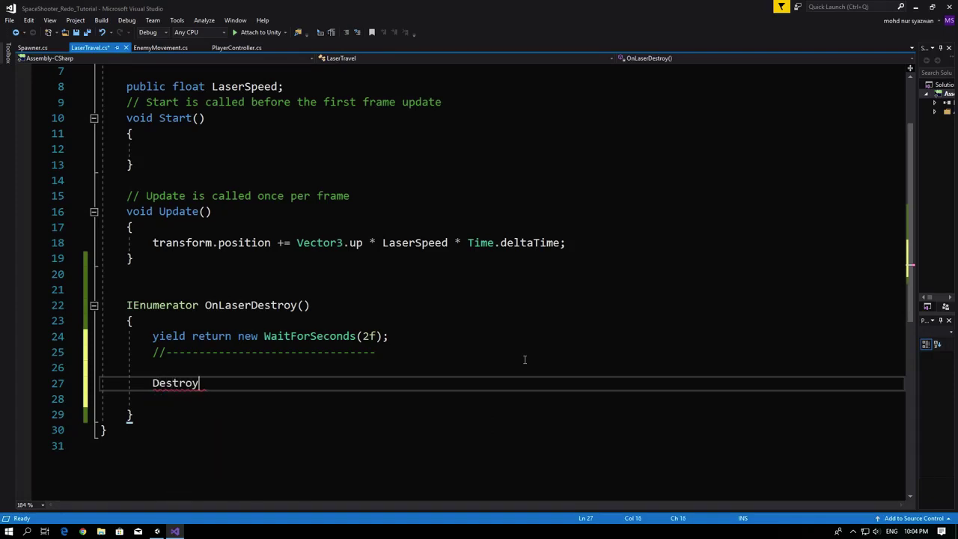
pyautogui.write('(game')
pyautogui.press('Tab')
pyautogui.write(')')
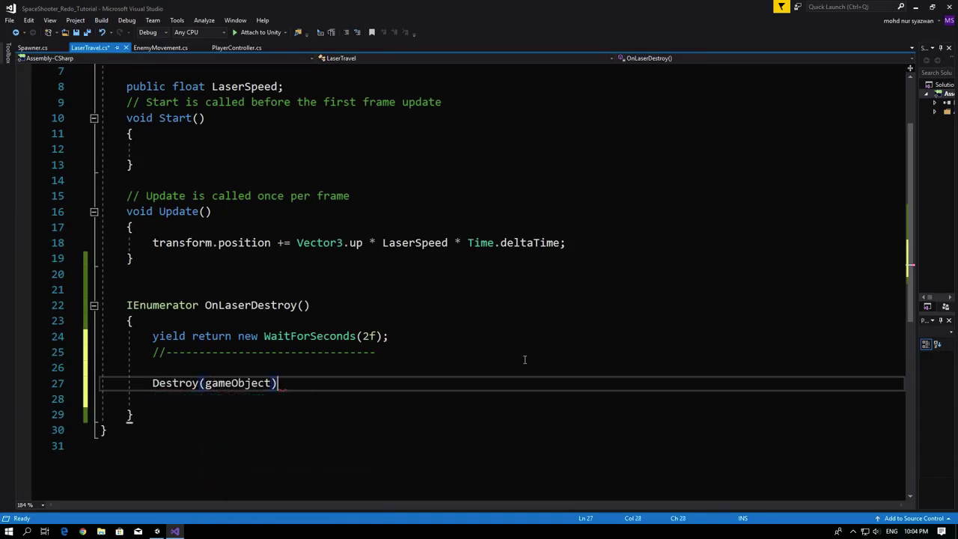
pyautogui.write(';')
pyautogui.hotkey('ctrl', 's')
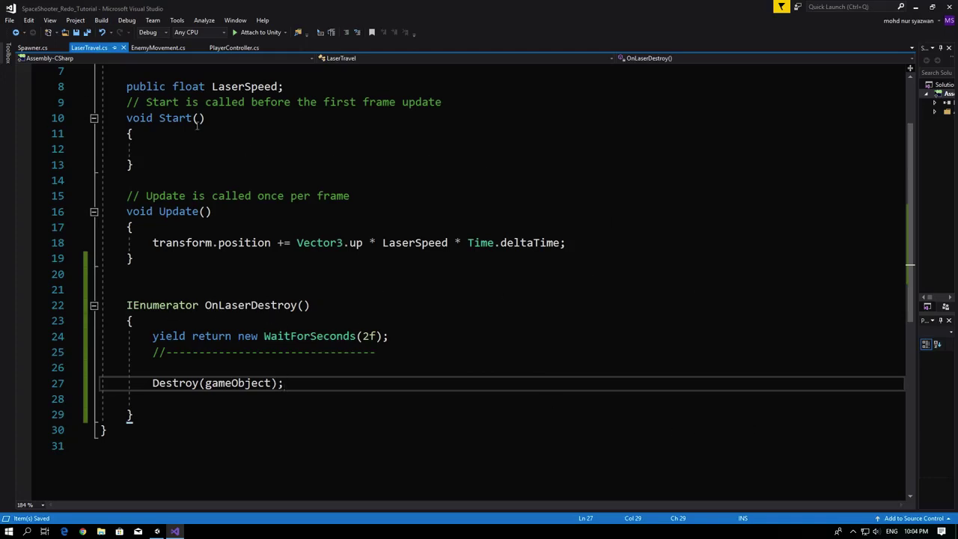
# - Call StartCoroutine(OnLaserDestroy()); inside Start(), save, and return to Unity
pyautogui.click(163, 146)
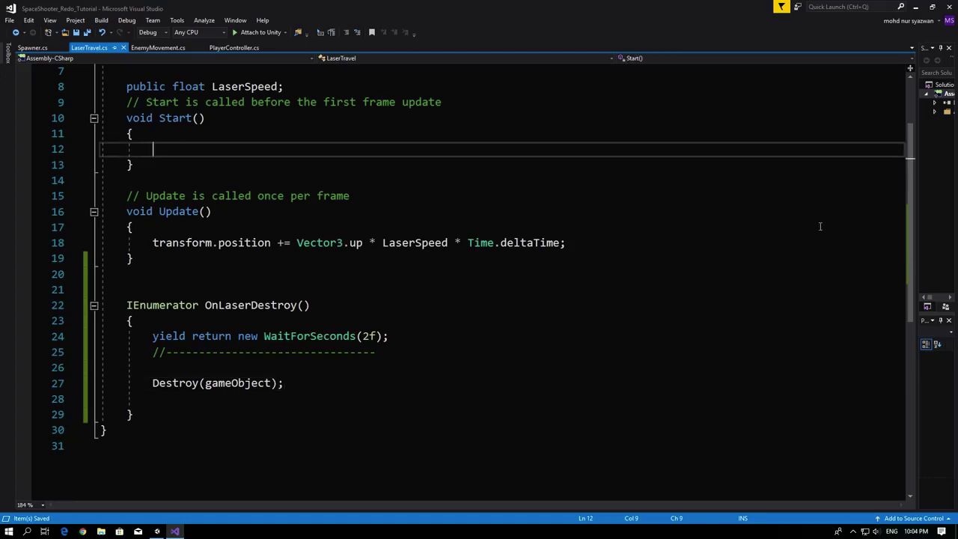
pyautogui.write('star')
pyautogui.press('Down')
pyautogui.press('Tab')
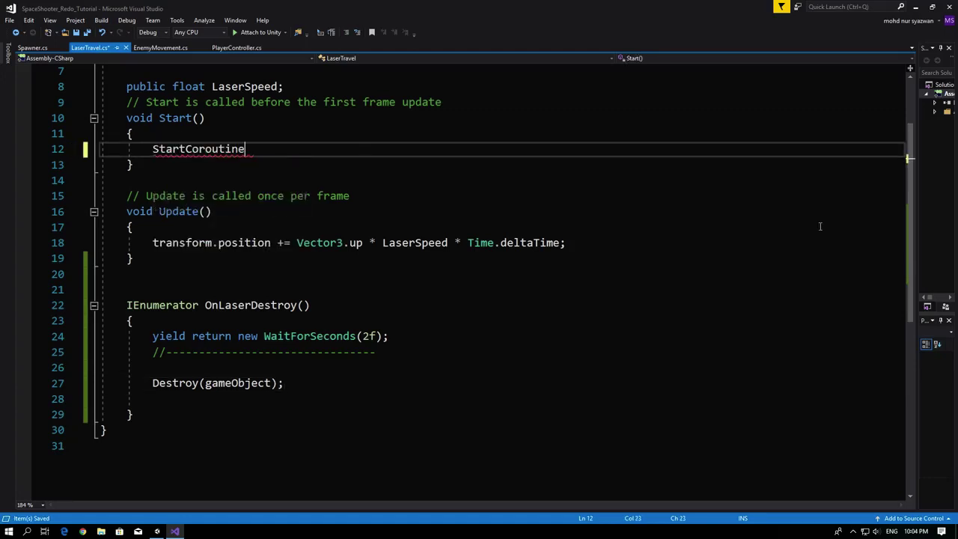
pyautogui.write('(')
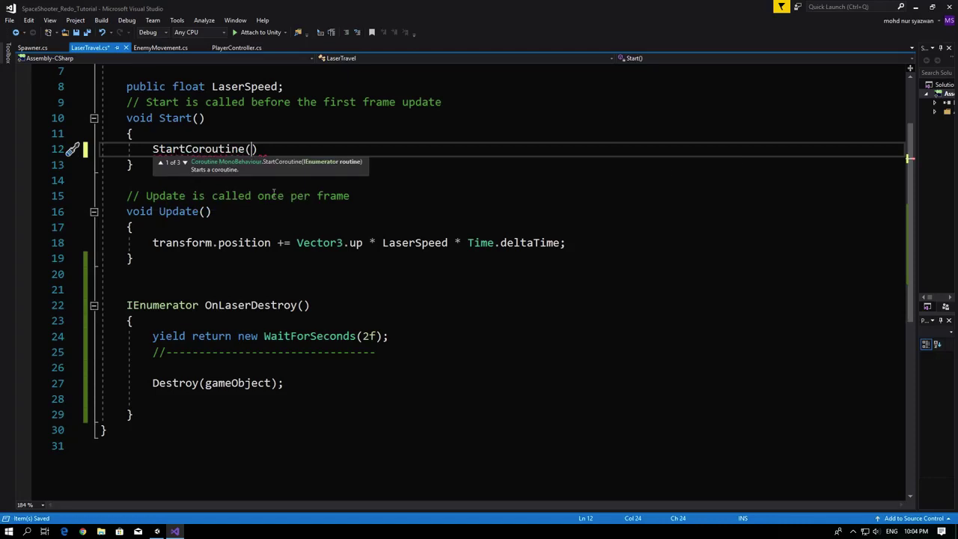
pyautogui.moveTo(298, 306); pyautogui.dragTo(216, 311)
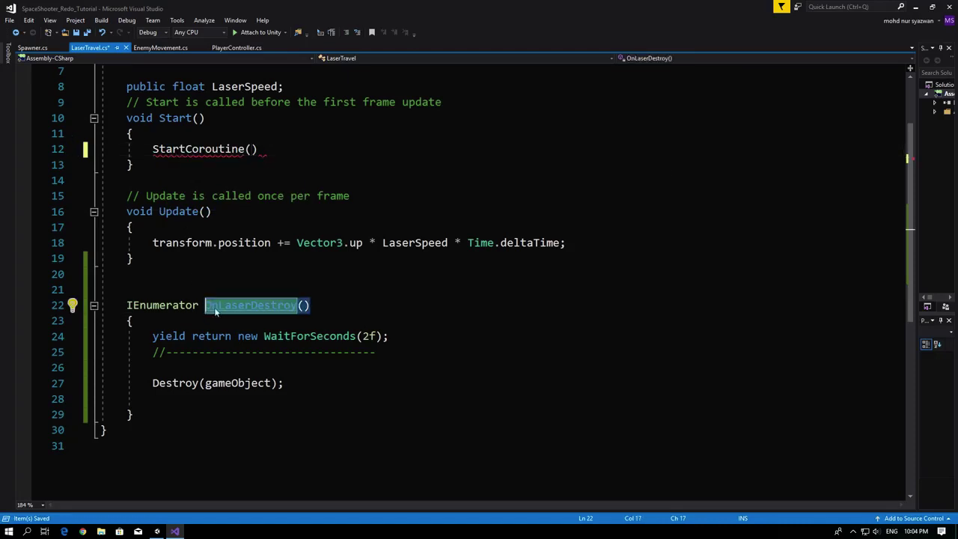
pyautogui.hotkey('ctrl', 'c')
pyautogui.click(253, 149)
pyautogui.hotkey('ctrl', 'v')
pyautogui.write('()')
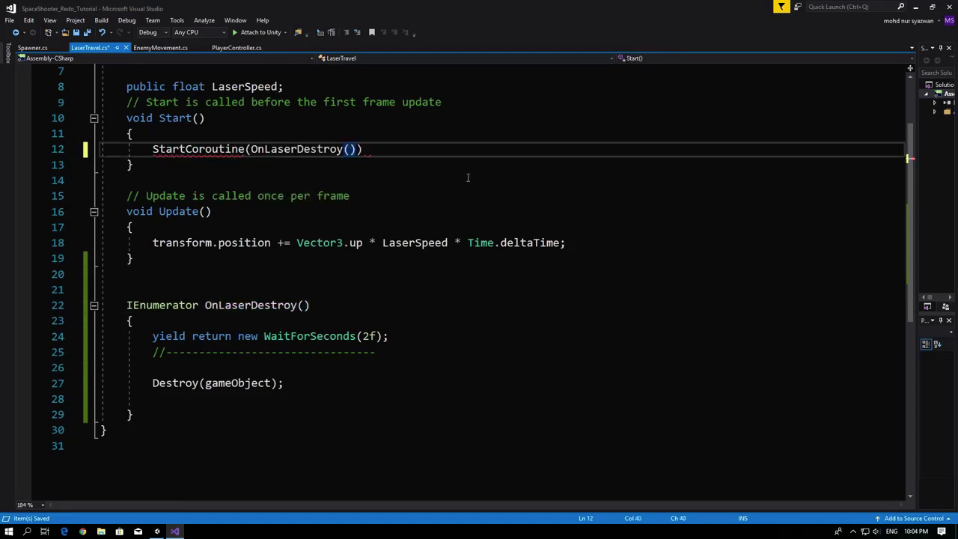
pyautogui.click(420, 151)
pyautogui.write(';')
pyautogui.hotkey('ctrl', 's')
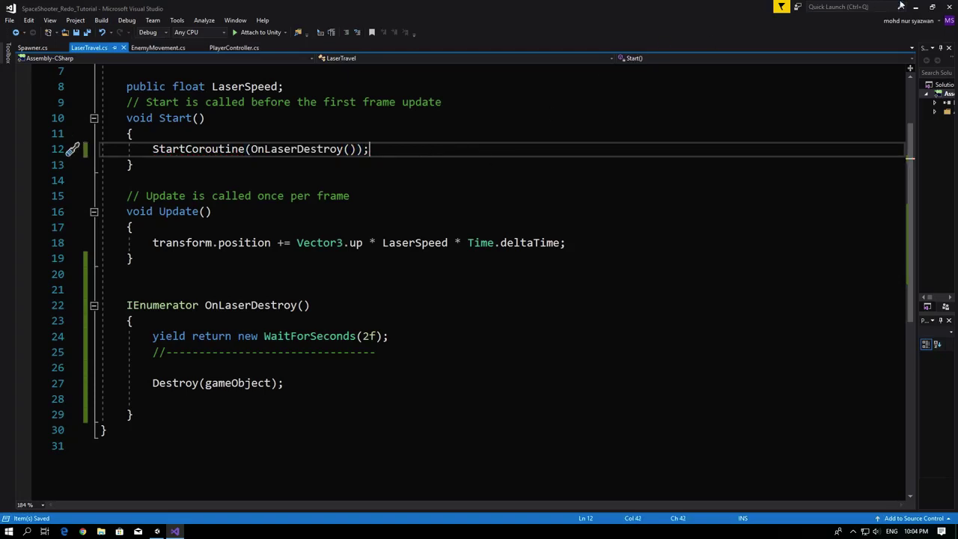
pyautogui.click(915, 7)
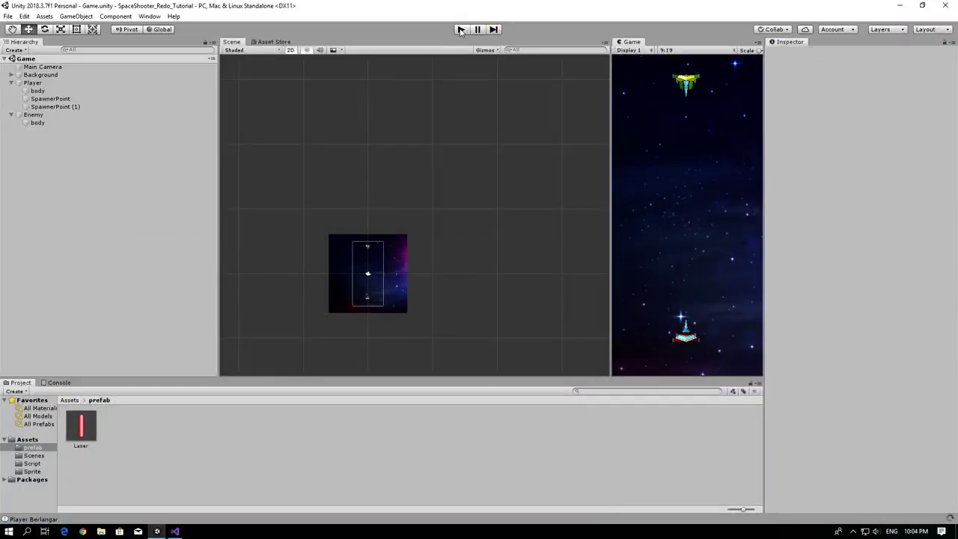
# - Play the game, steer the ship and fire lasers to watch them disappear, then stop
pyautogui.click(461, 30)
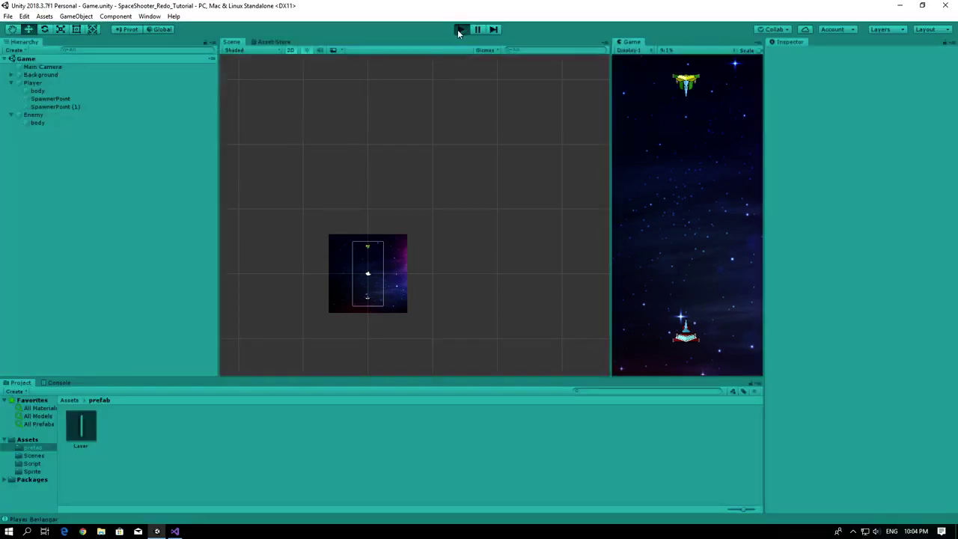
pyautogui.press('Left')
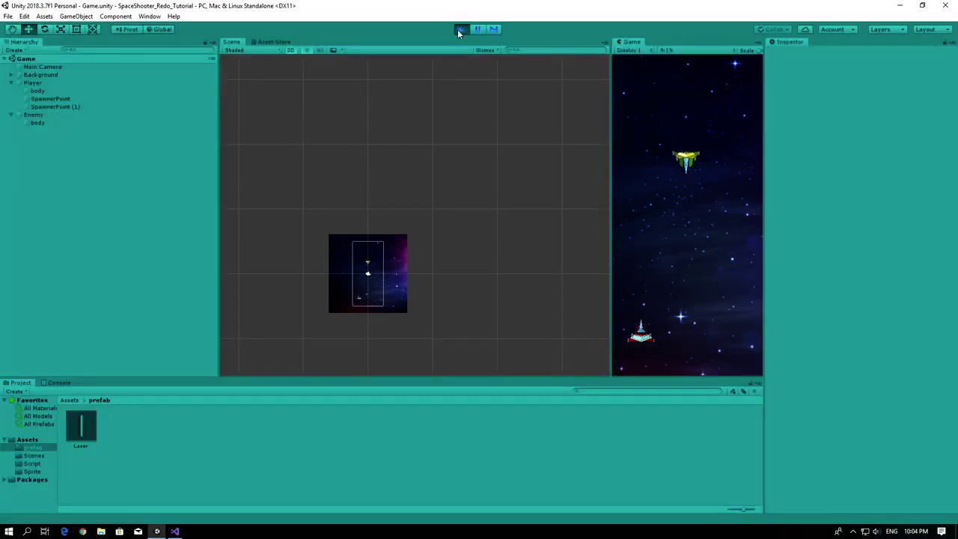
pyautogui.press('Right')
pyautogui.press('space')
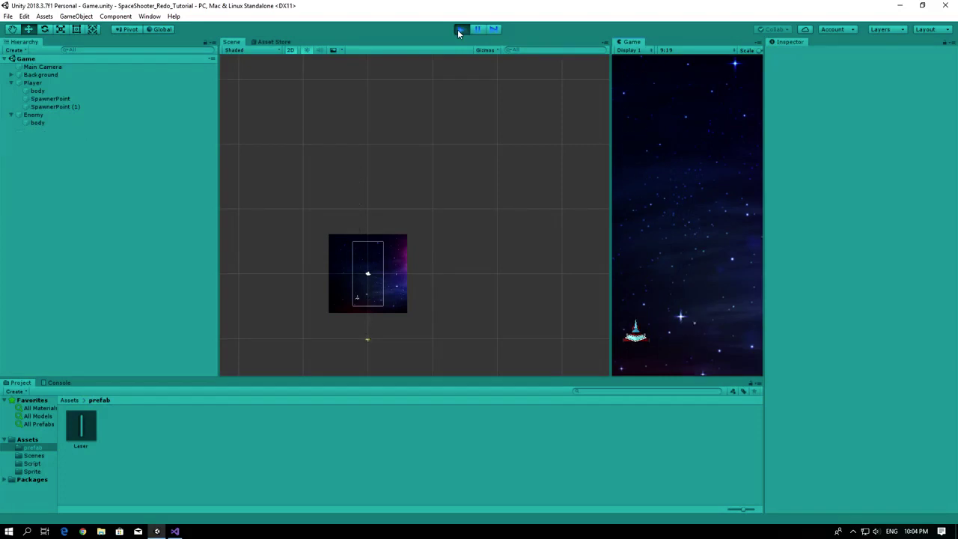
pyautogui.press('space')
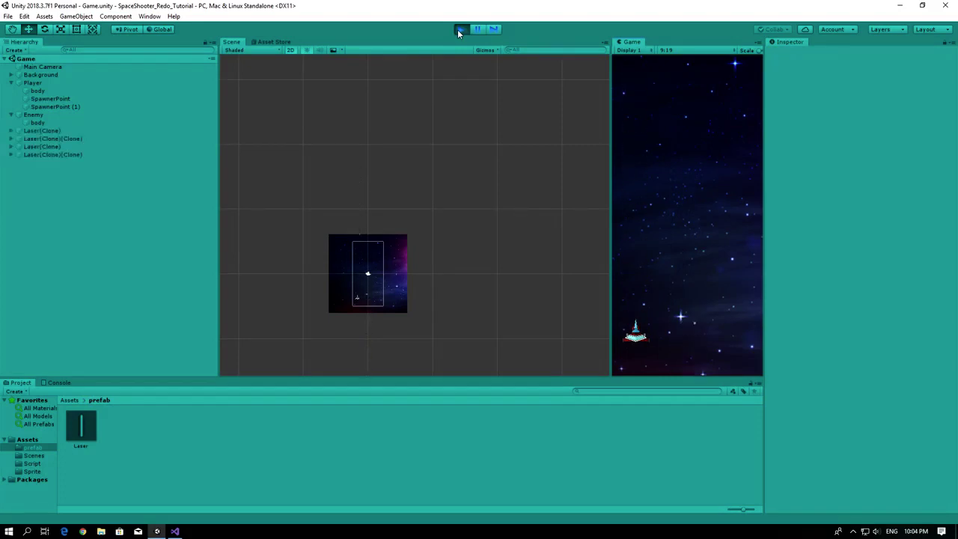
pyautogui.press('space')
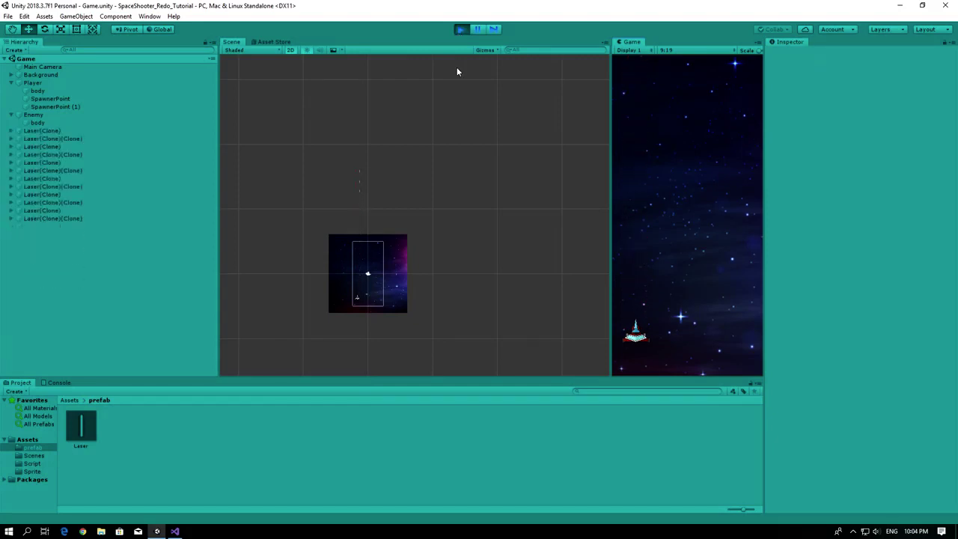
pyautogui.click(464, 30)
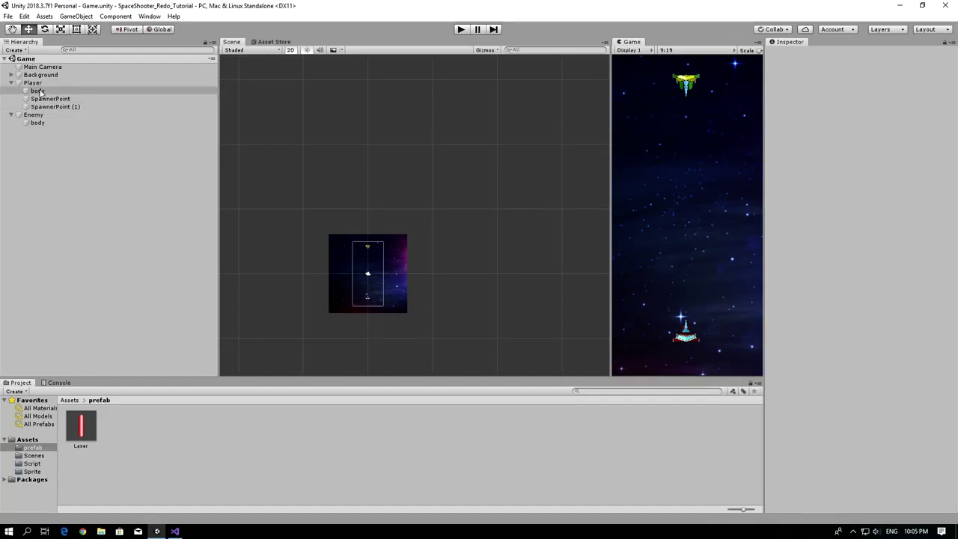
# - Give the Laser prefab the Laser tag and return to the scene
pyautogui.click(81, 440)
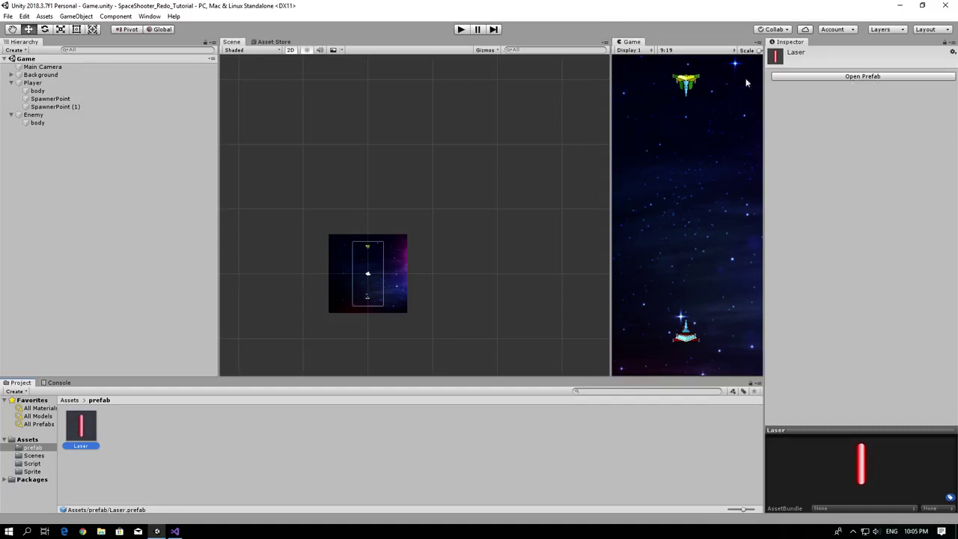
pyautogui.click(878, 77)
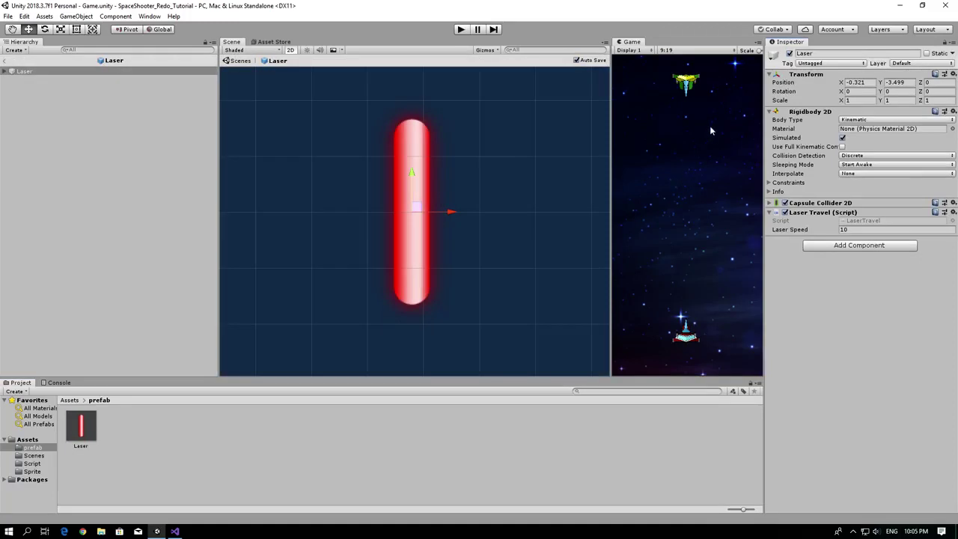
pyautogui.click(816, 64)
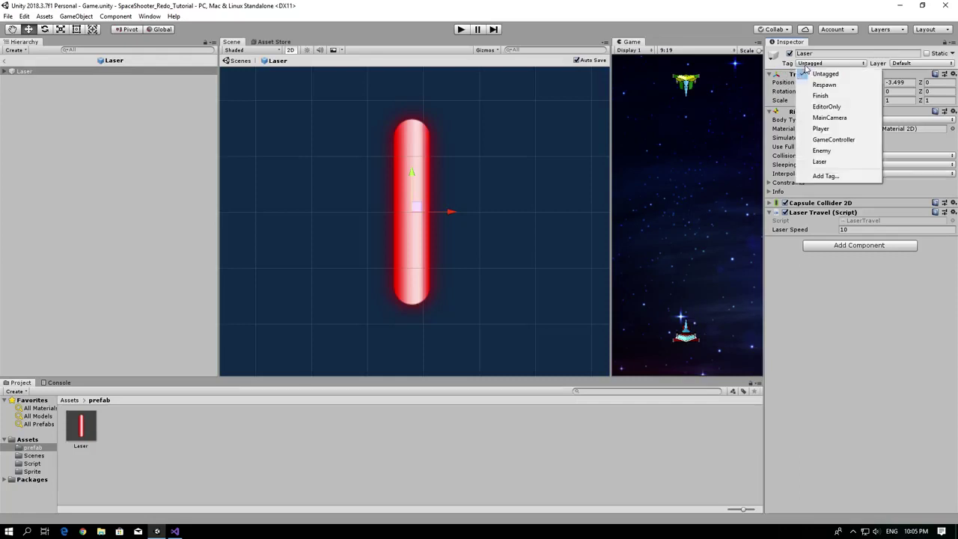
pyautogui.click(820, 161)
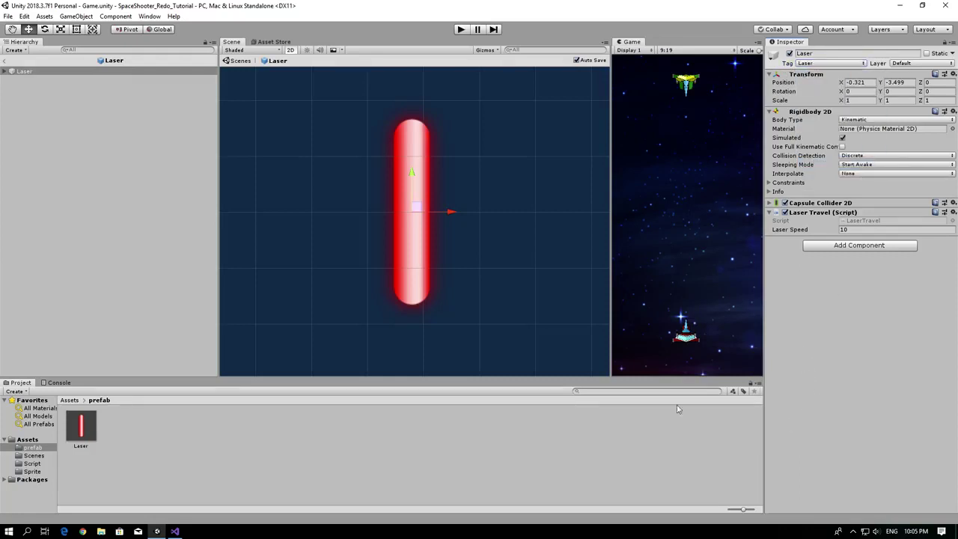
pyautogui.click(7, 63)
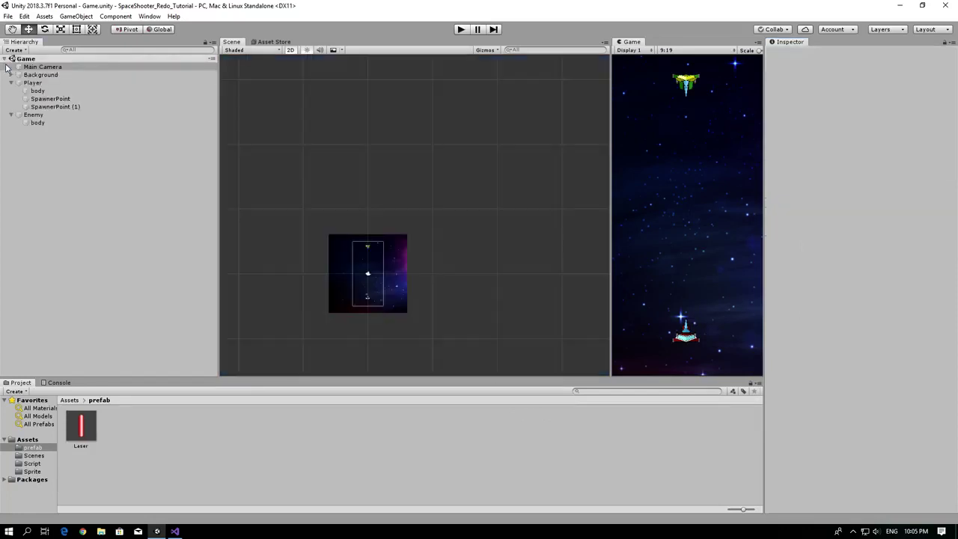
# - Open the Enemy's EnemyMovement script in Visual Studio
pyautogui.click(33, 116)
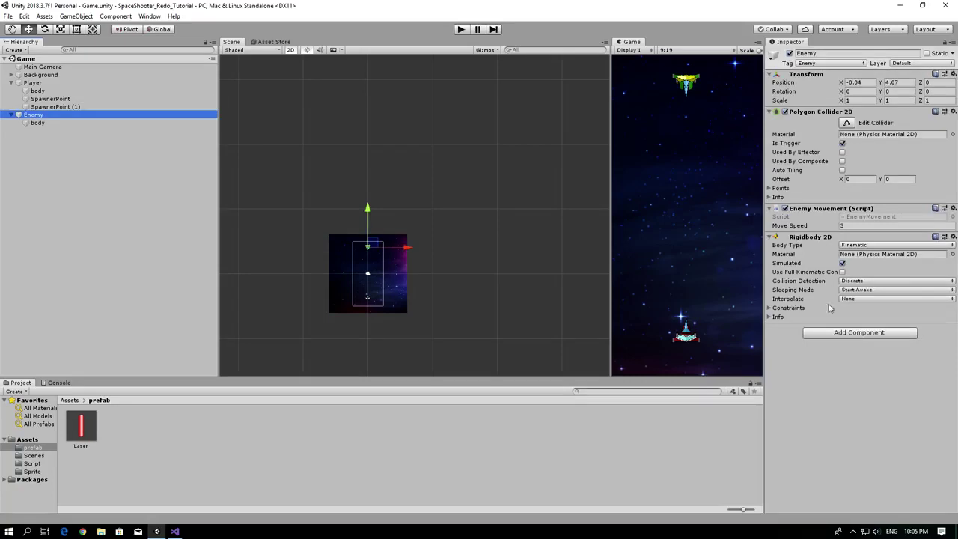
pyautogui.click(872, 218)
pyautogui.doubleClick(871, 223)
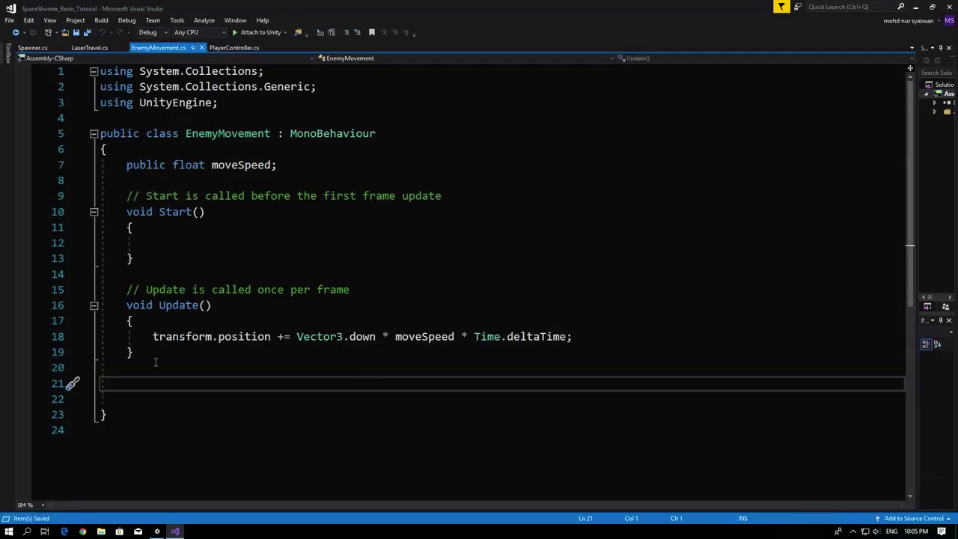
# - Add an OnTriggerEnter2D(Collider2D other) method below Update
pyautogui.click(160, 367)
pyautogui.press('Return')
pyautogui.press('Return')
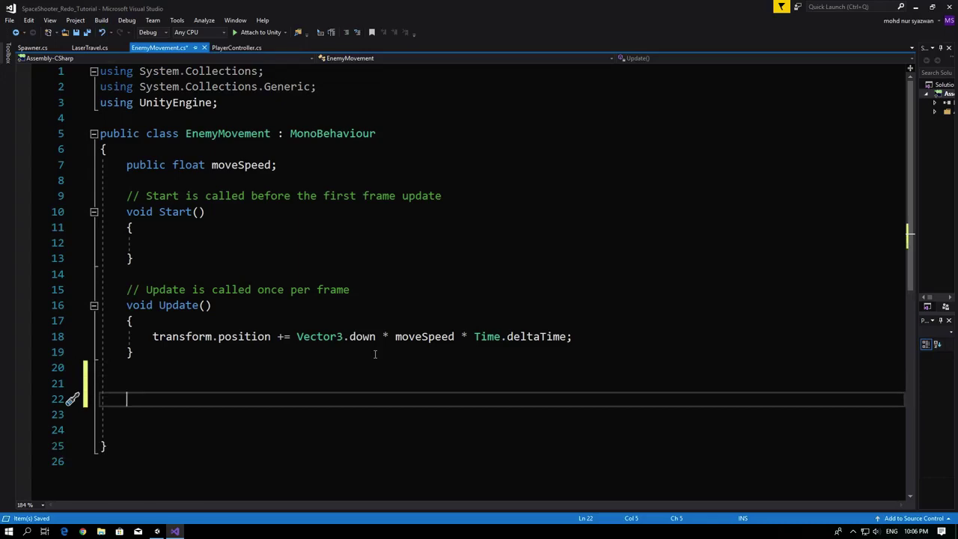
pyautogui.write('void On')
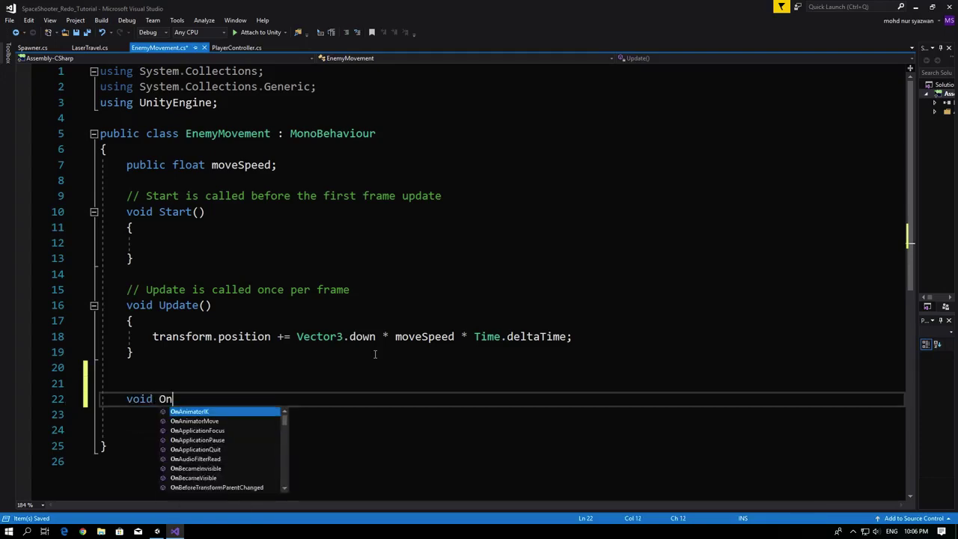
pyautogui.write('tr')
pyautogui.press('Down')
pyautogui.press('Down')
pyautogui.press('Down')
pyautogui.press('Tab')
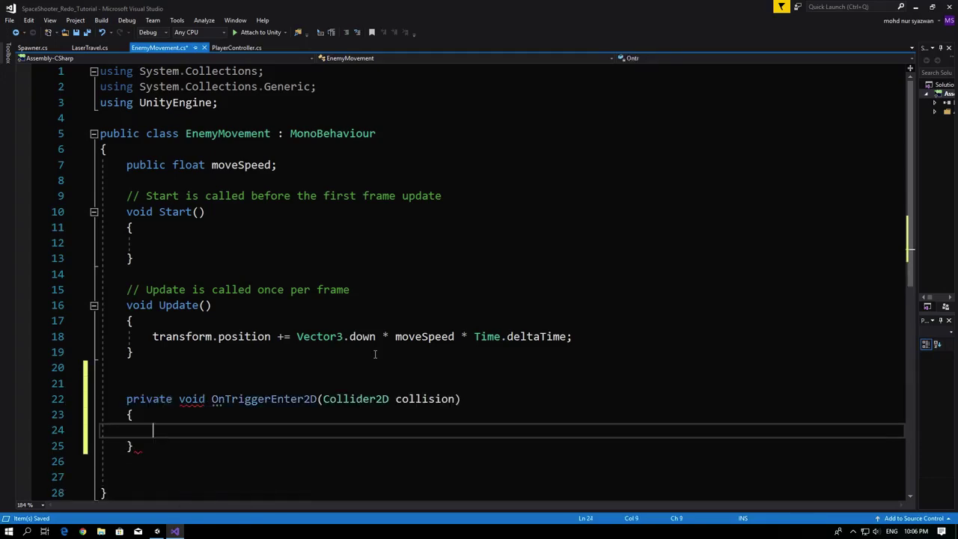
pyautogui.moveTo(396, 399); pyautogui.dragTo(455, 399)
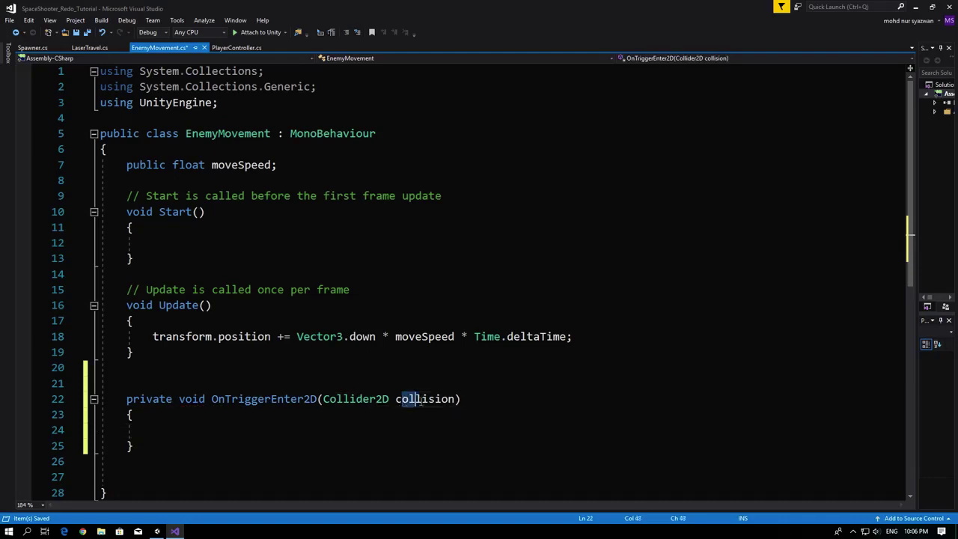
pyautogui.press('BackSpace')
pyautogui.write('o')
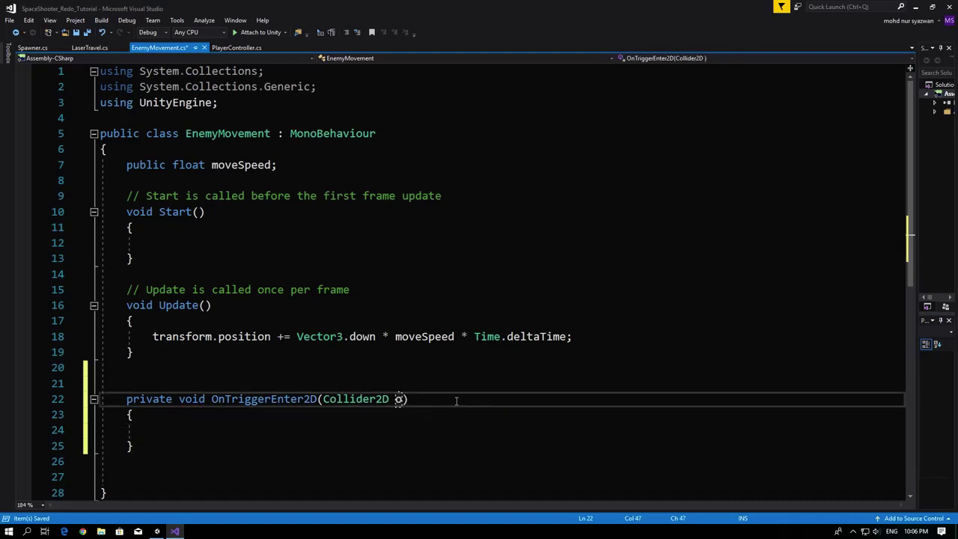
pyautogui.write('ther')
# - Inside it, add an if block checking other.gameObject.tag == "Laser"
pyautogui.click(153, 431)
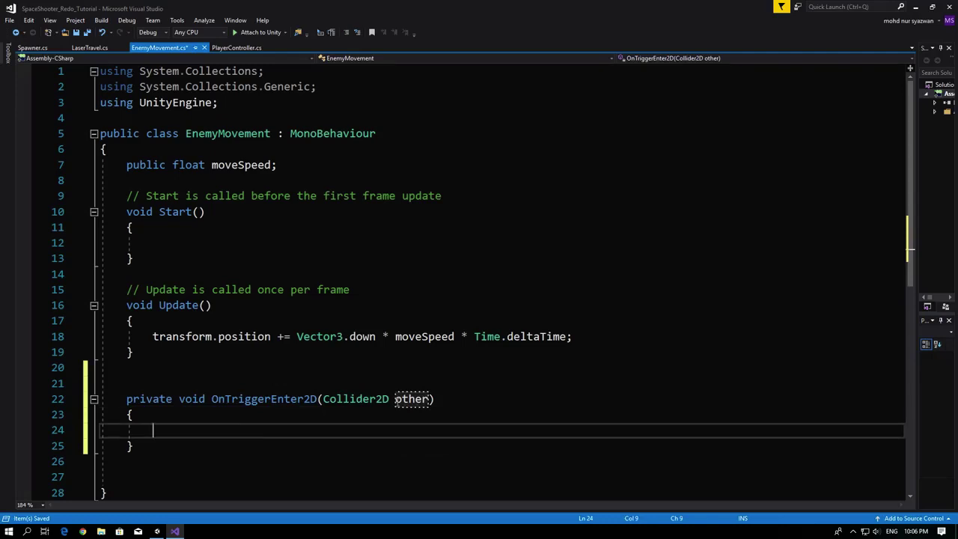
pyautogui.write('if')
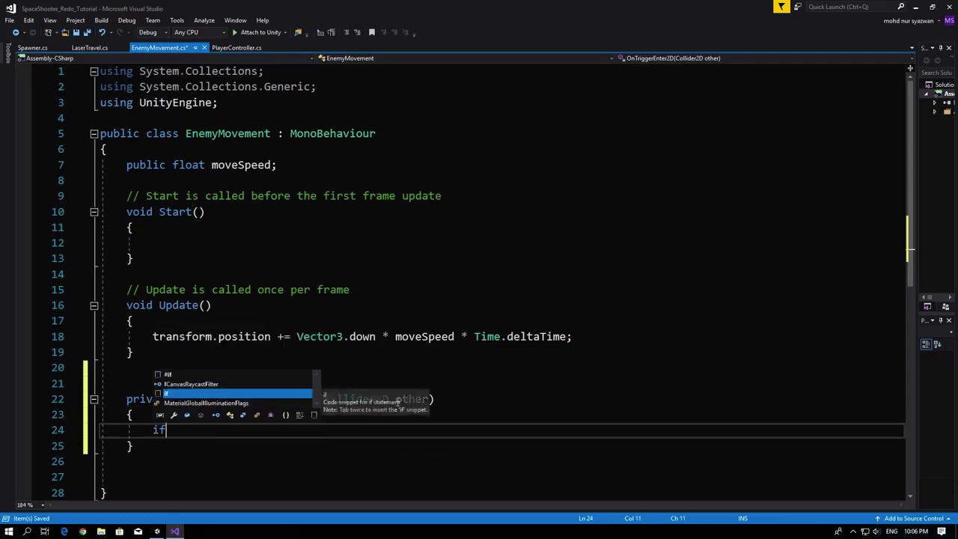
pyautogui.write('(other.')
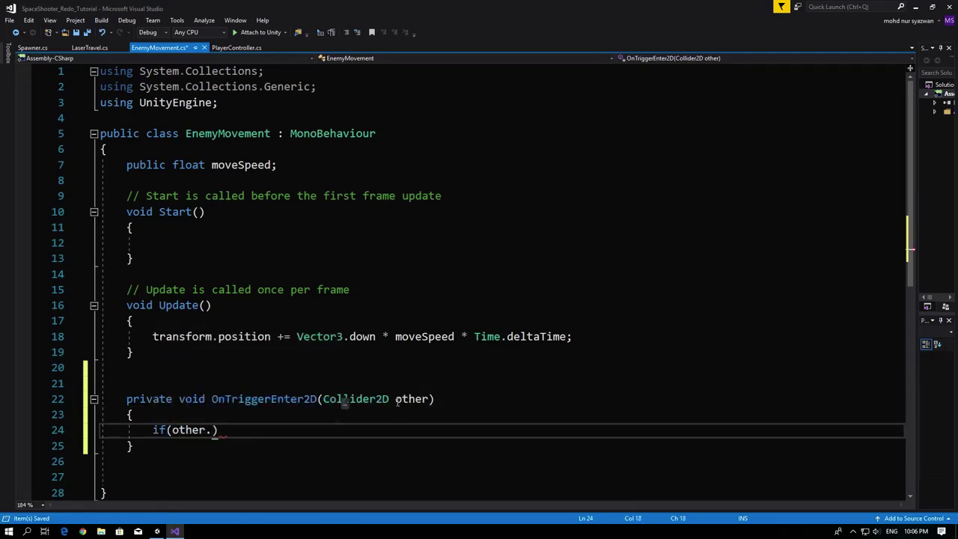
pyautogui.write('ga')
pyautogui.press('Tab')
pyautogui.write('.t')
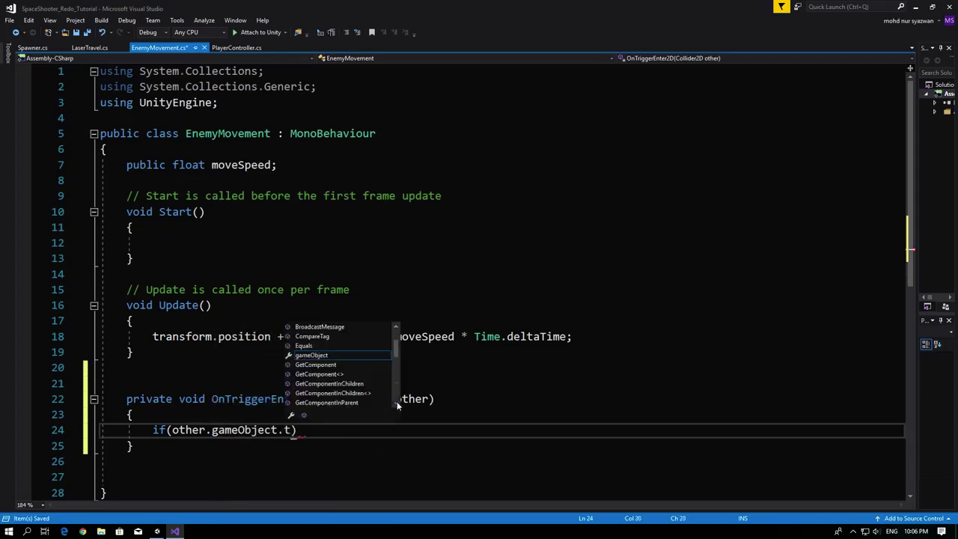
pyautogui.write('ag == ')
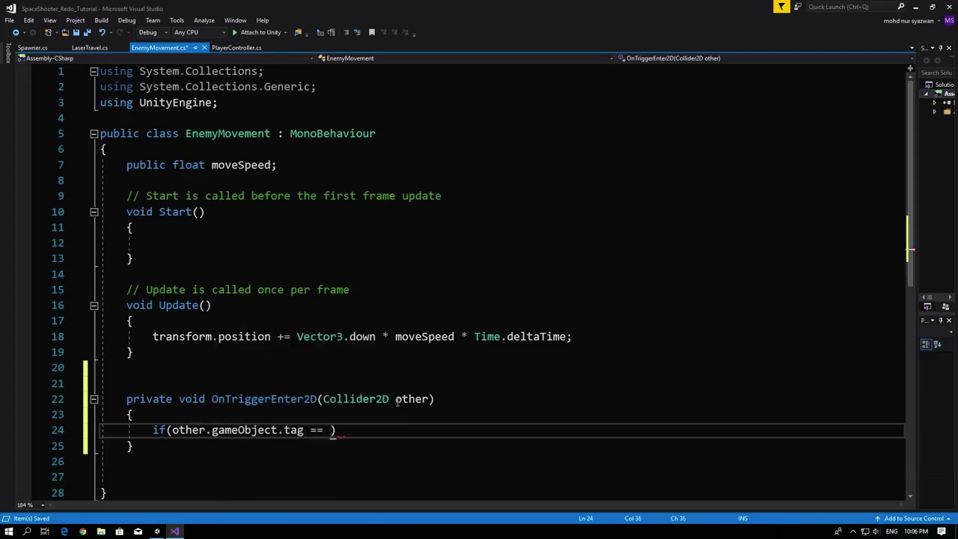
pyautogui.write('""')
pyautogui.write('L')
pyautogui.write('aser')
pyautogui.press('End')
pyautogui.press('Return')
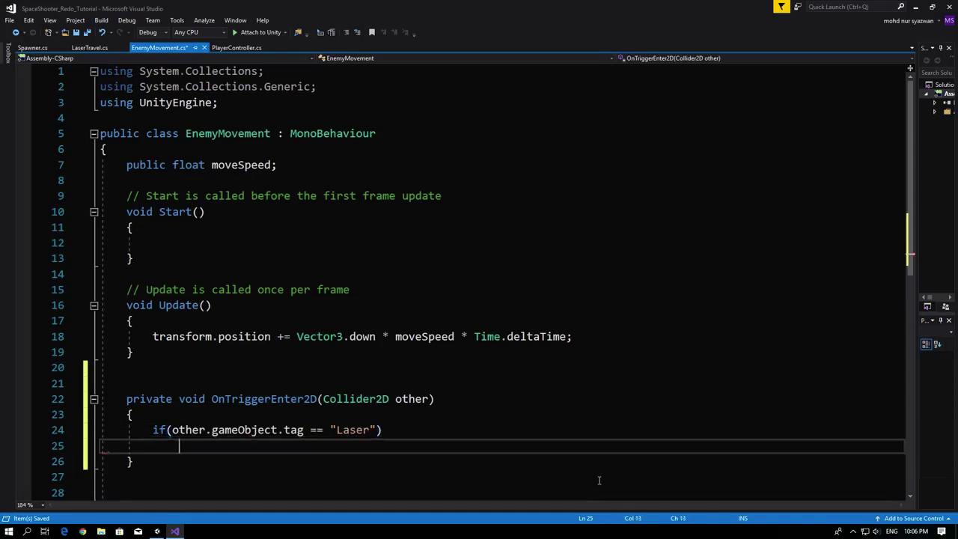
pyautogui.write('{')
pyautogui.press('Return')
# - Call Destroy(gameObject); inside the if block and save
pyautogui.scroll(-3, 404, 421)
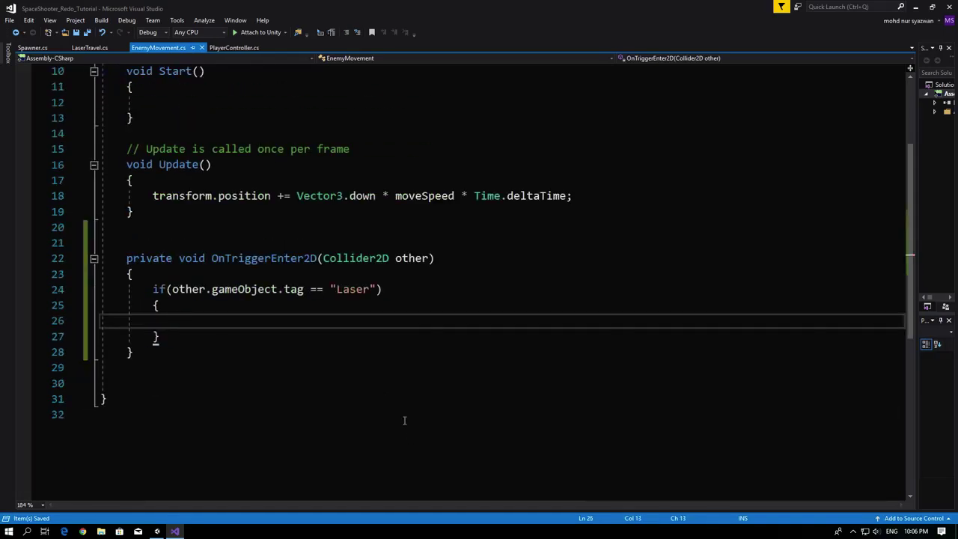
pyautogui.write('dest')
pyautogui.press('Tab')
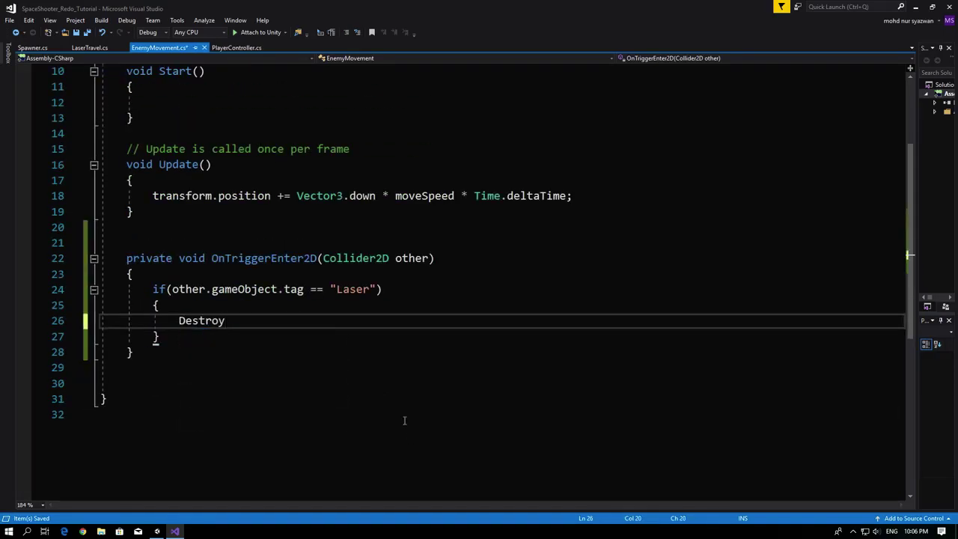
pyautogui.write('(gam')
pyautogui.press('Tab')
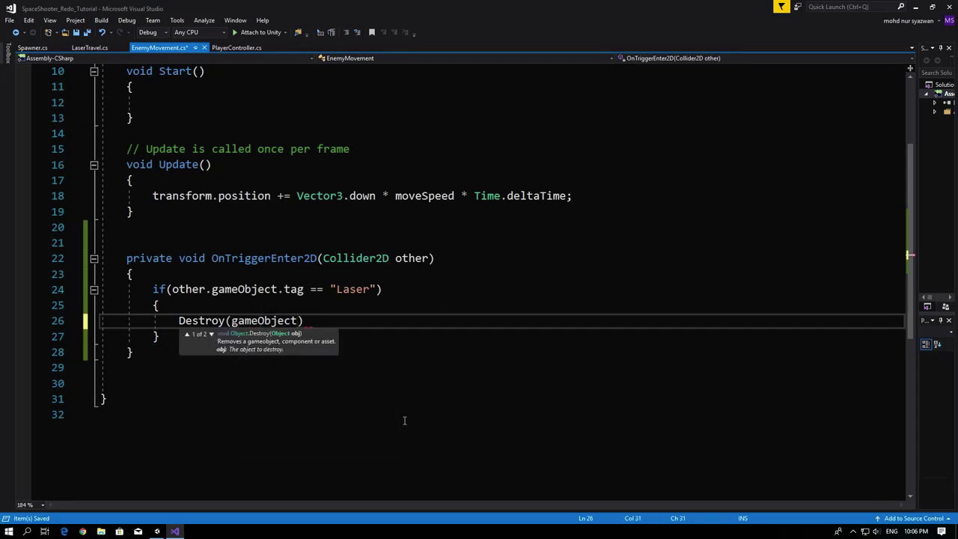
pyautogui.write(');')
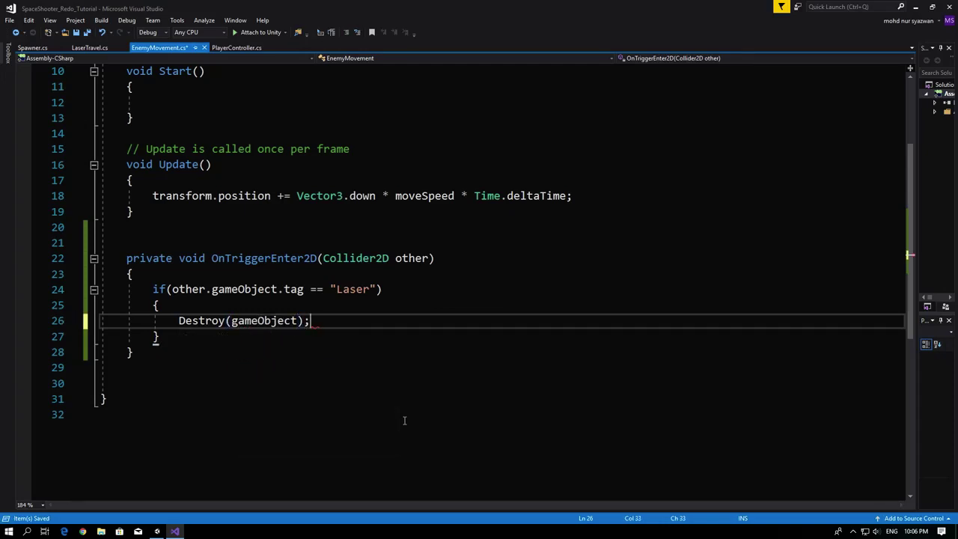
pyautogui.hotkey('ctrl', 's')
# - Add Destroy(other.gameObject); below it, save, and go back to Unity
pyautogui.press('Return')
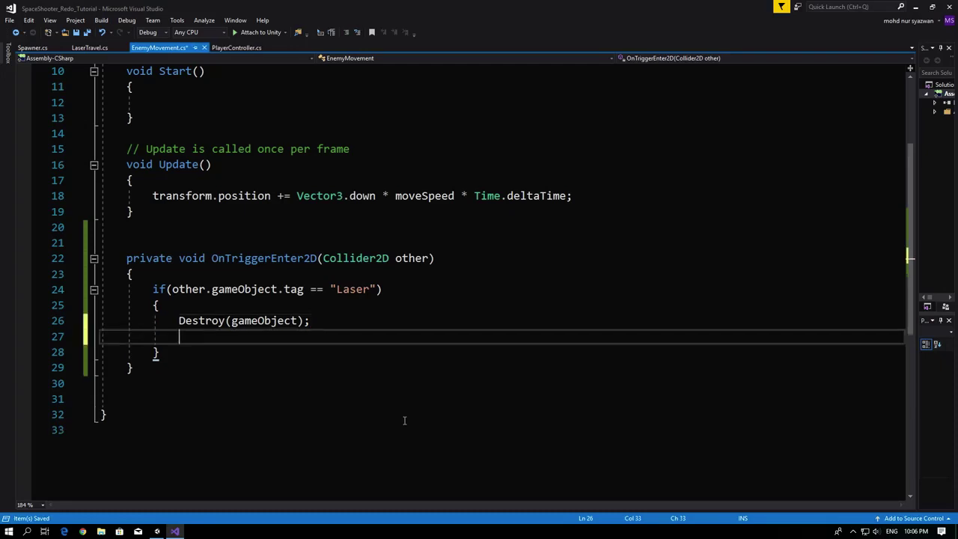
pyautogui.write('Dest')
pyautogui.press('Tab')
pyautogui.write('(')
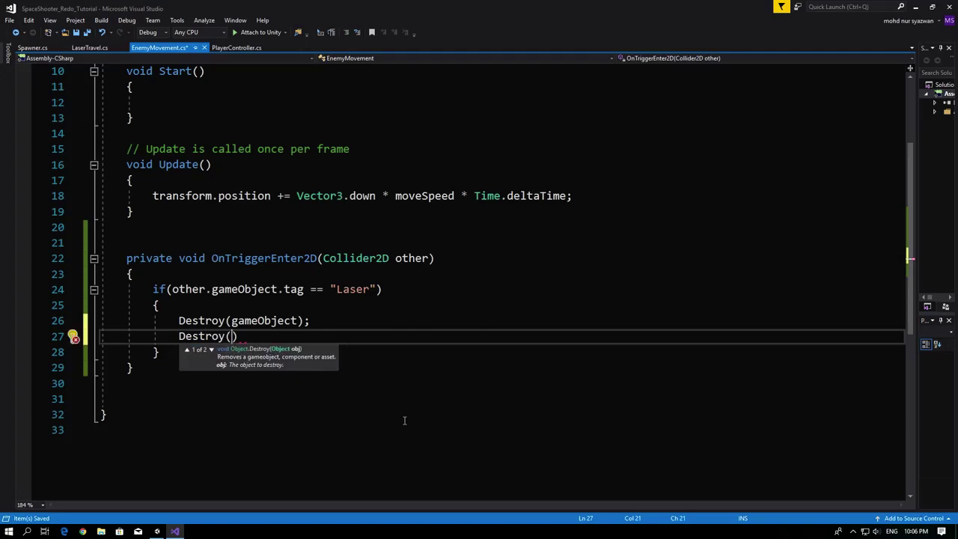
pyautogui.write('other.g')
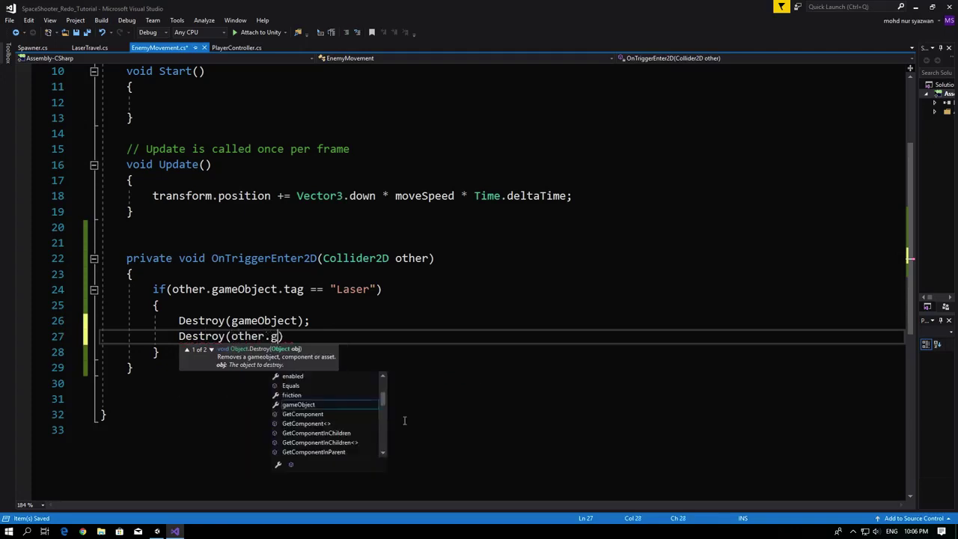
pyautogui.write('ame')
pyautogui.press('Tab')
pyautogui.write(');')
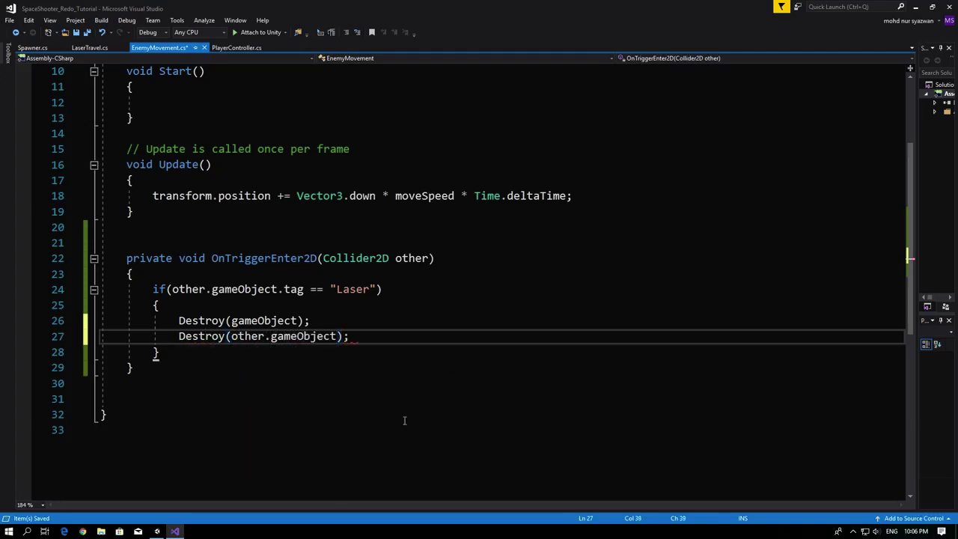
pyautogui.hotkey('ctrl', 's')
pyautogui.click(915, 6)
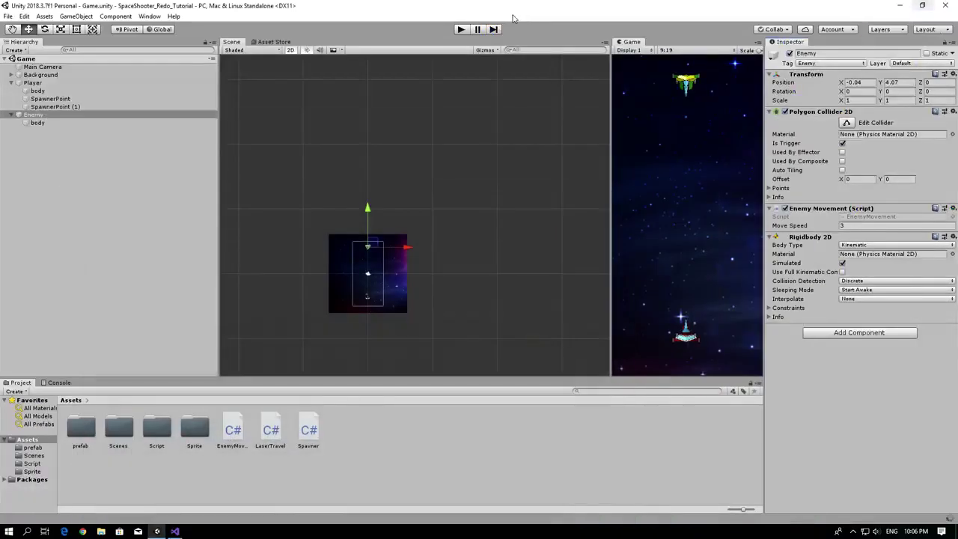
pyautogui.click(469, 29)
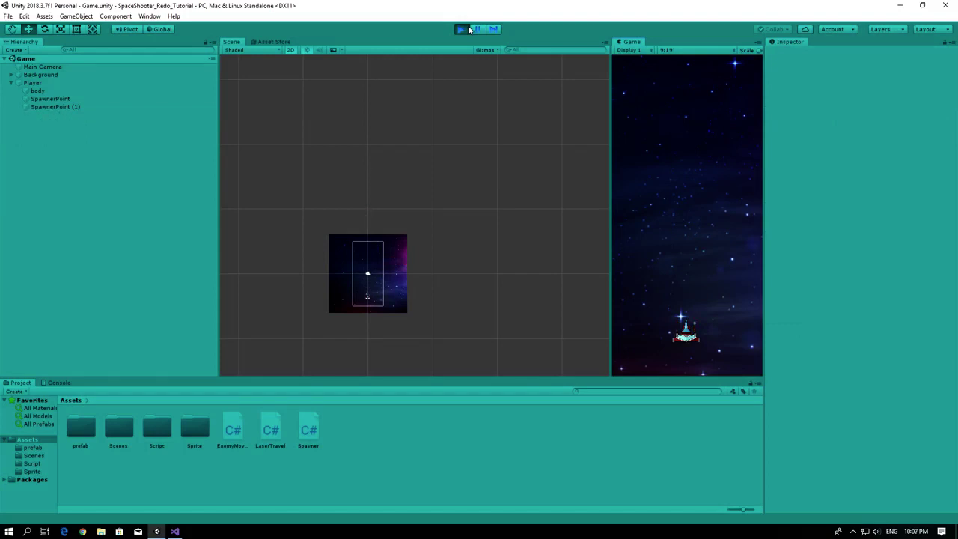
pyautogui.click(469, 30)
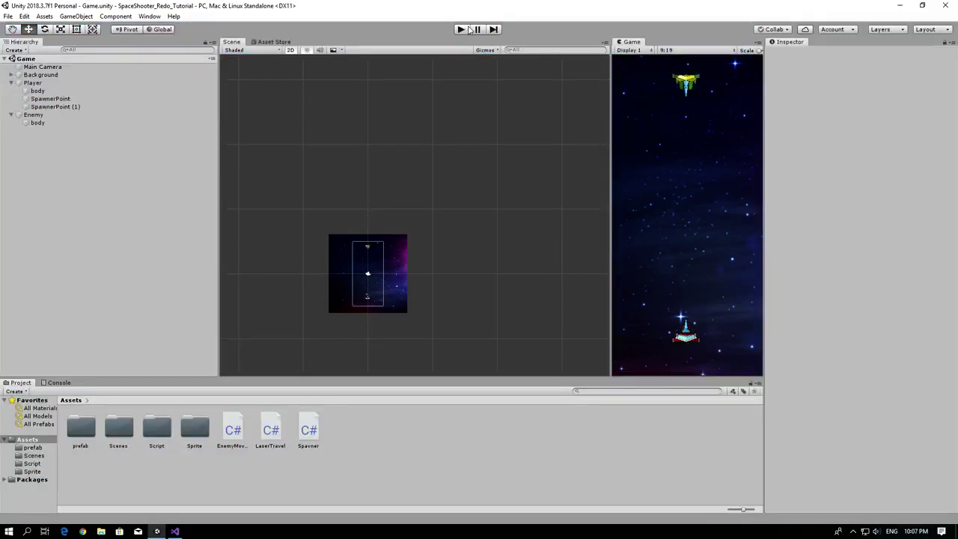